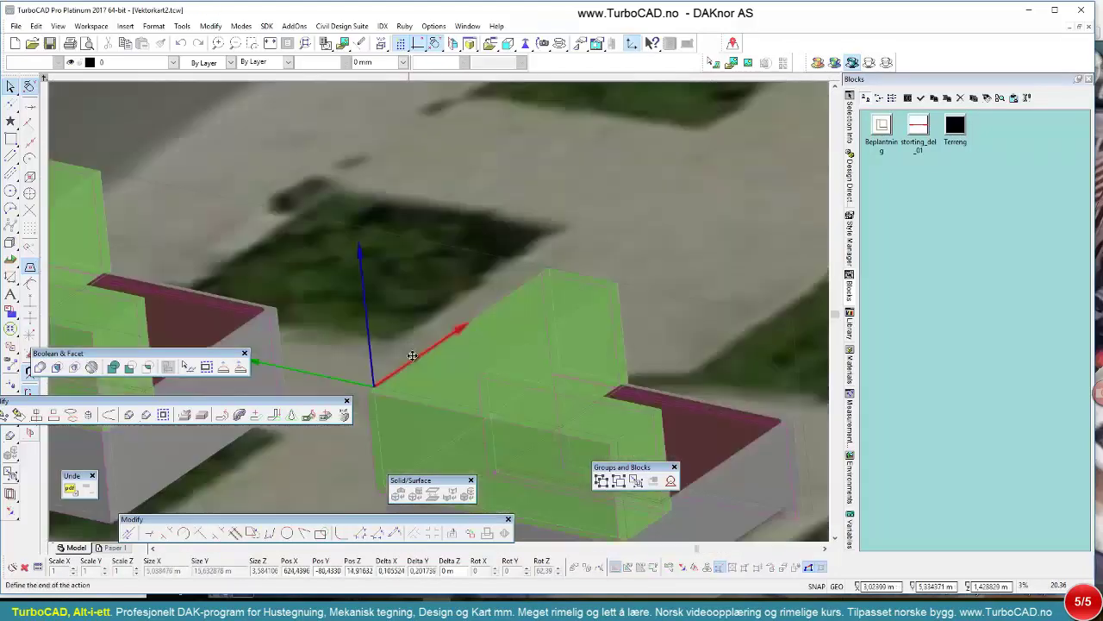
# - Lower the raised planters beside the curved road vertically, one by one, so their bases sit in the terrain
pyautogui.scroll(-5, 412, 353)
pyautogui.moveTo(430, 324); pyautogui.dragTo(542, 238)
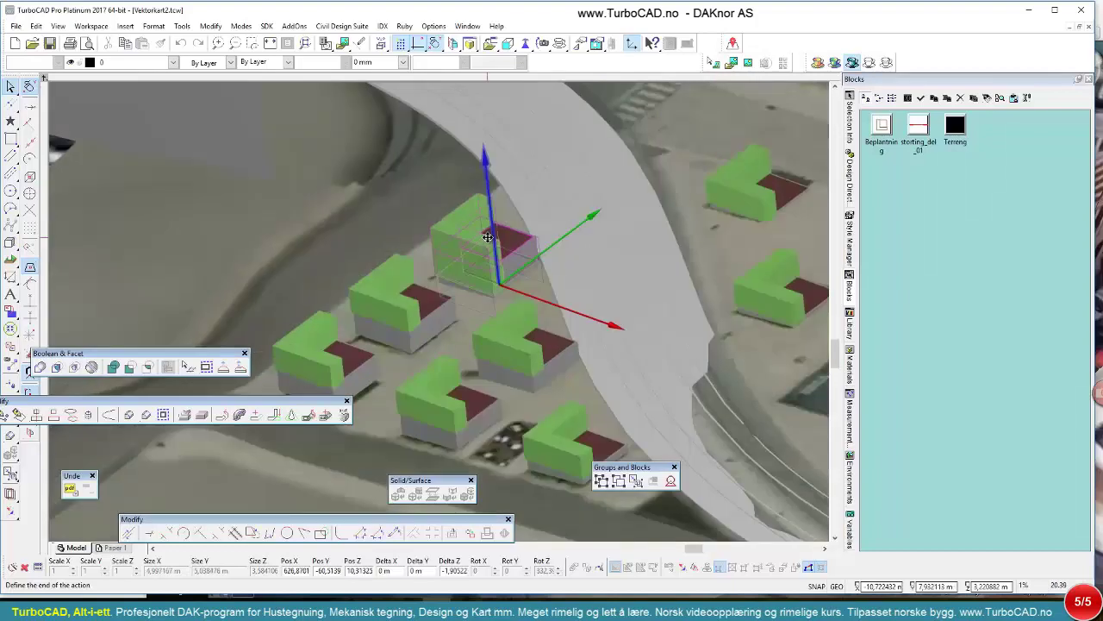
pyautogui.click(487, 237)
pyautogui.click(386, 300)
pyautogui.click(421, 345)
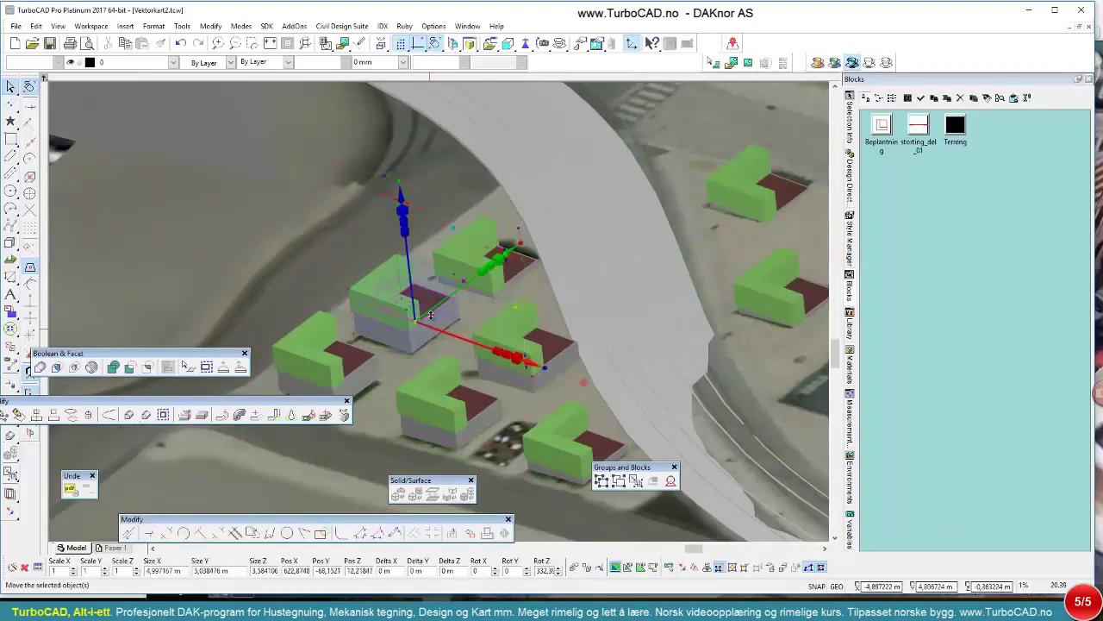
pyautogui.click(418, 318)
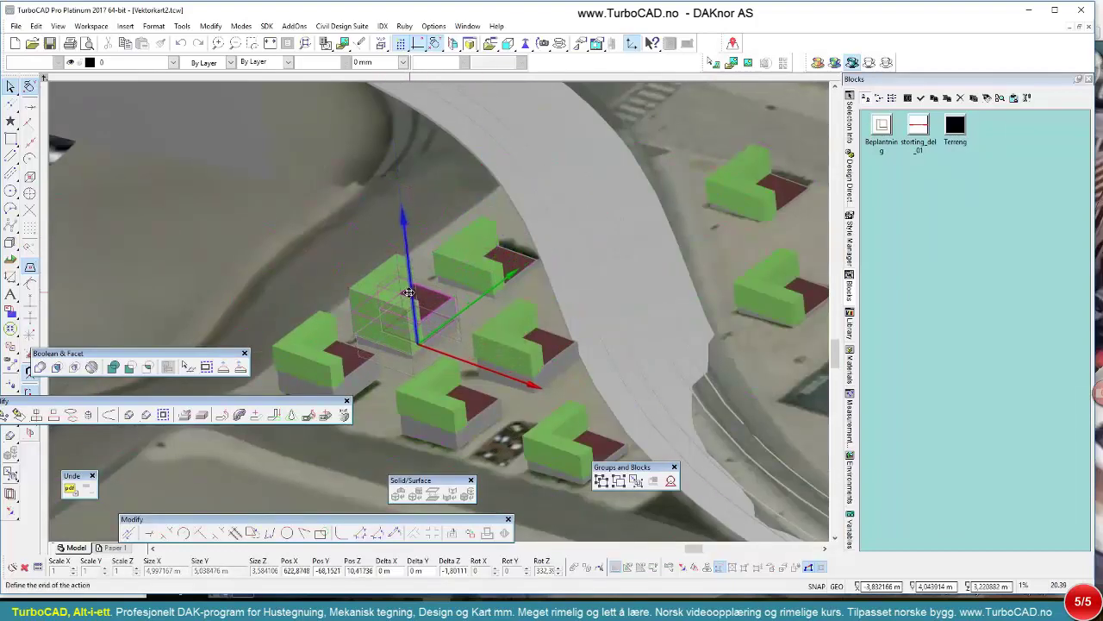
pyautogui.click(409, 293)
pyautogui.scroll(2, 324, 367)
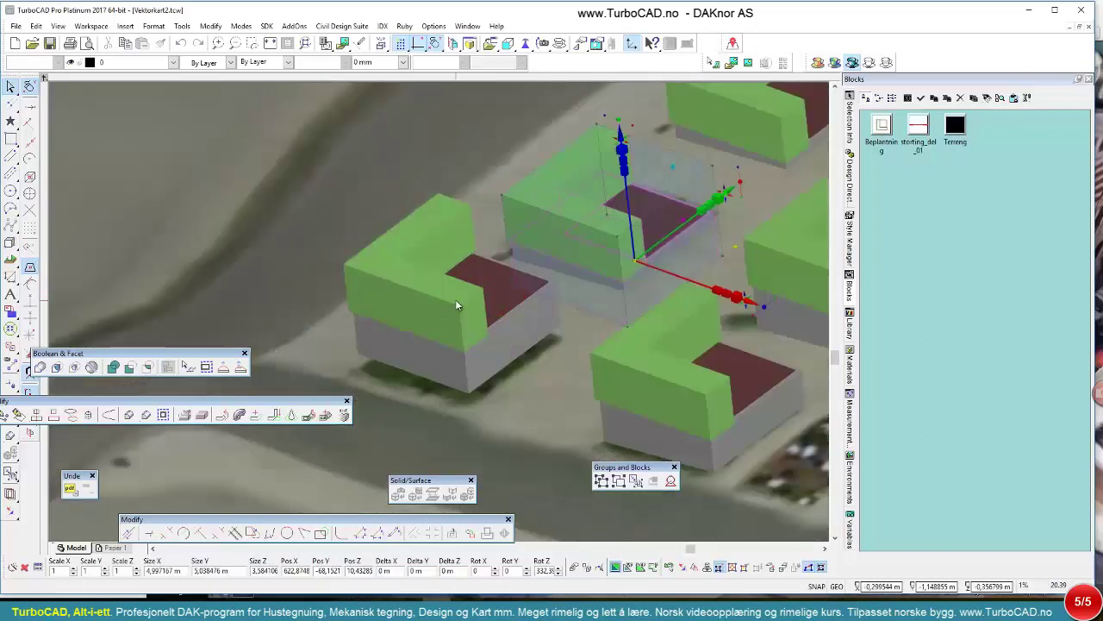
pyautogui.rightClick(457, 305)
pyautogui.click(490, 321)
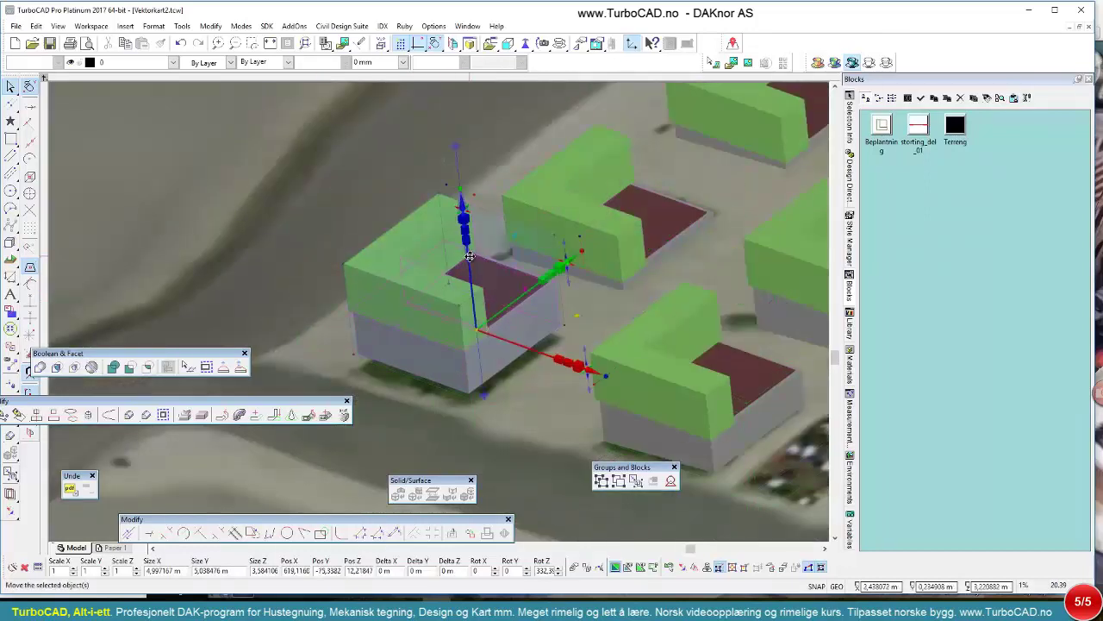
pyautogui.click(469, 256)
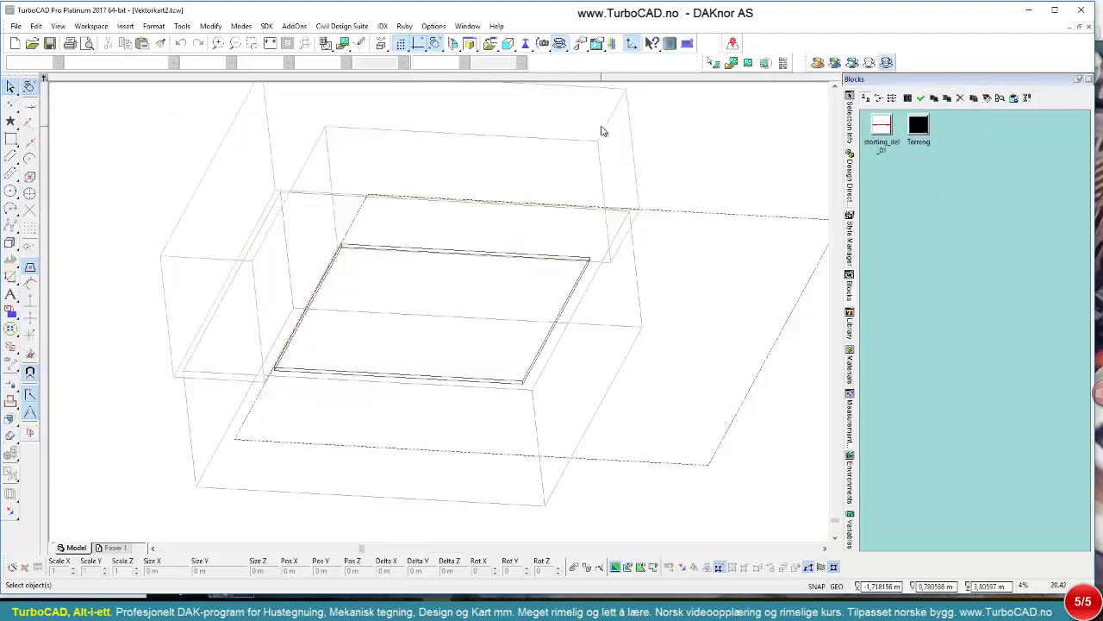
# - Start opening an existing drawing and browse to the Drawings folder under TurboCAD 2017 Professional x64
pyautogui.scroll(-3, 473, 357)
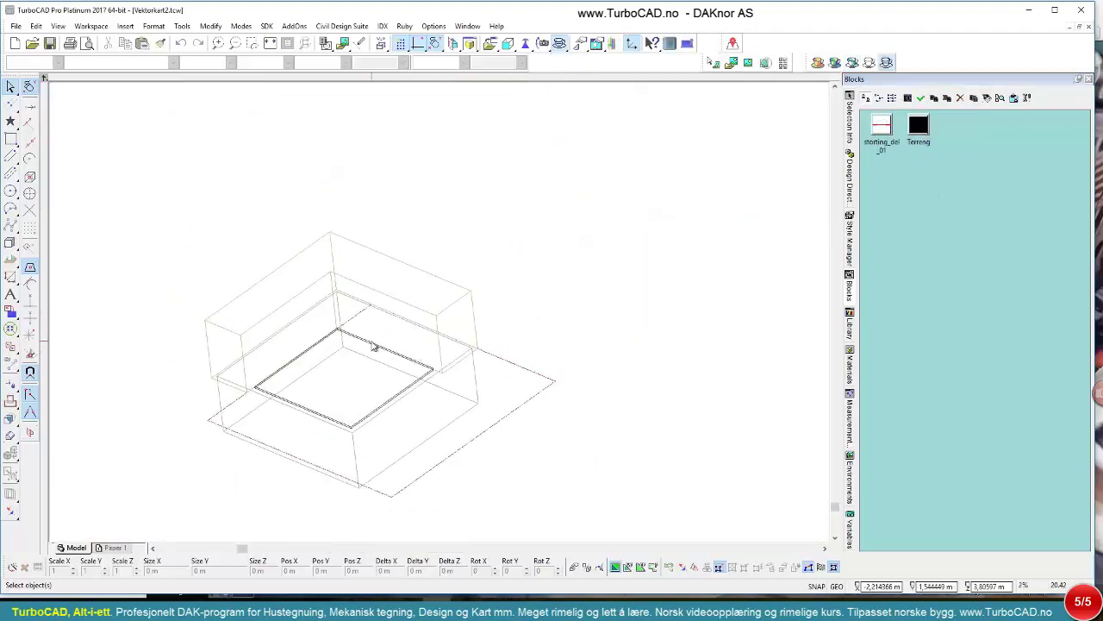
pyautogui.click(17, 26)
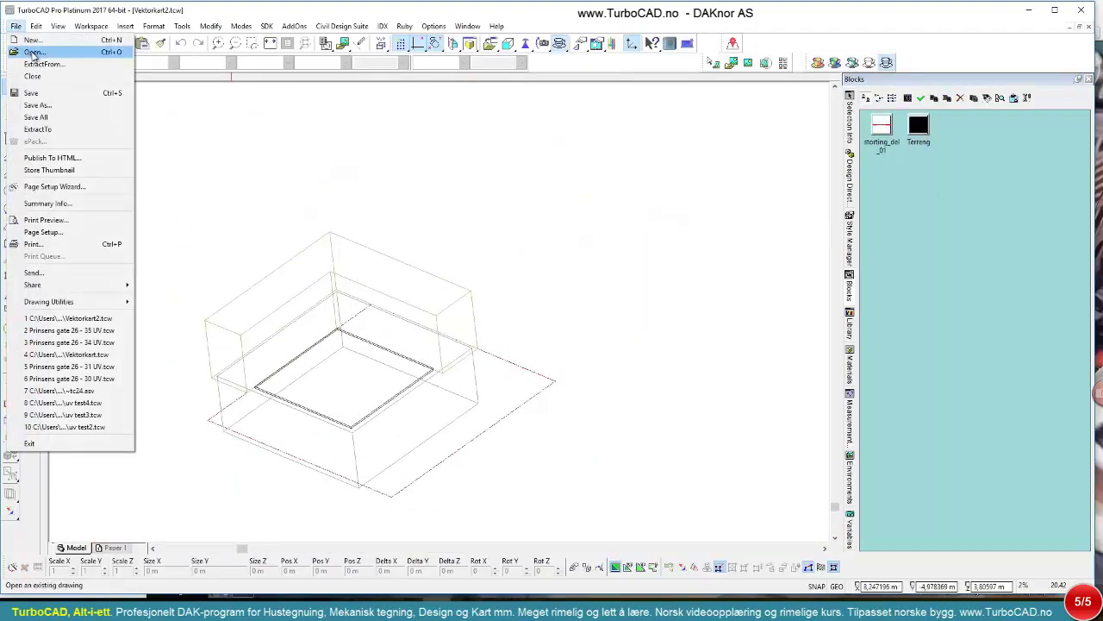
pyautogui.click(36, 53)
pyautogui.click(483, 204)
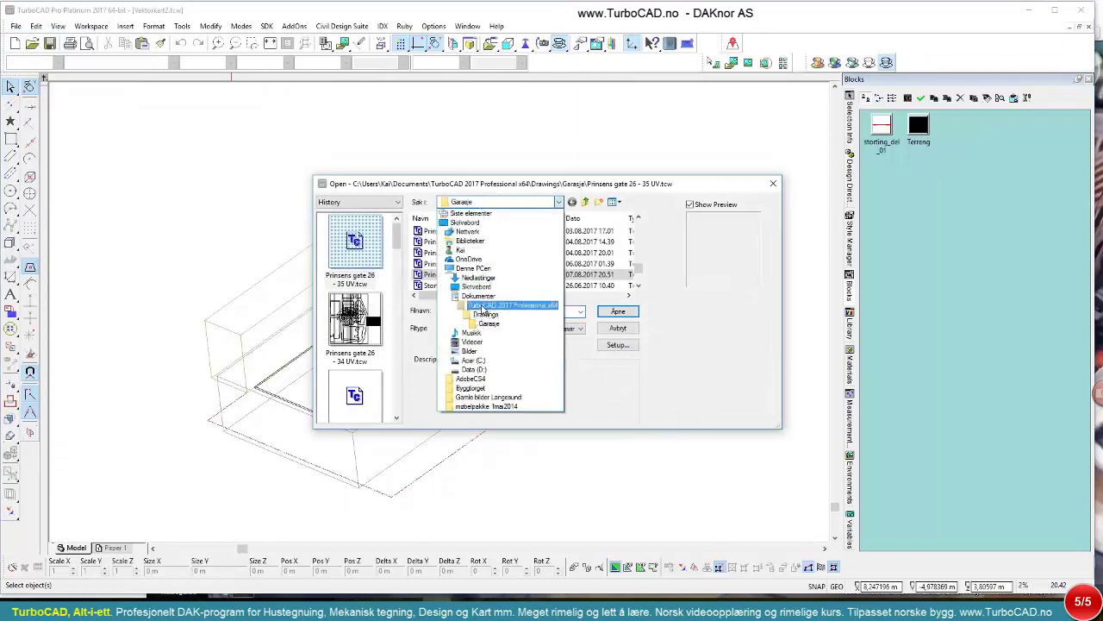
pyautogui.click(483, 307)
pyautogui.moveTo(643, 246)
pyautogui.mouseDown()
pyautogui.moveTo(638, 268)
pyautogui.moveTo(638, 235)
pyautogui.mouseUp()
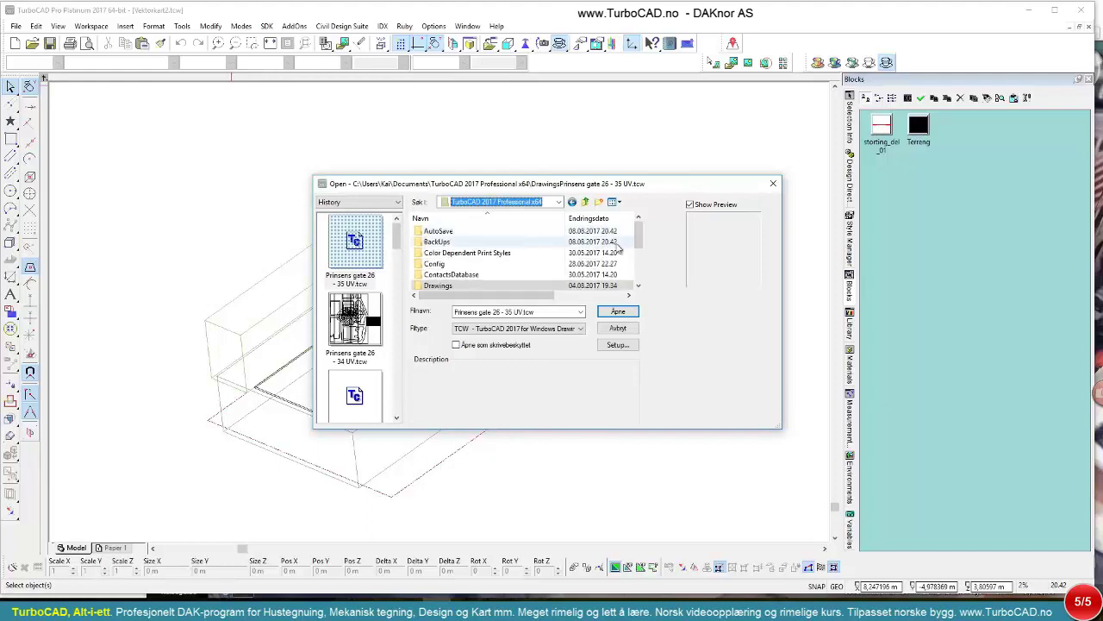
pyautogui.scroll(-1, 483, 252)
pyautogui.doubleClick(485, 251)
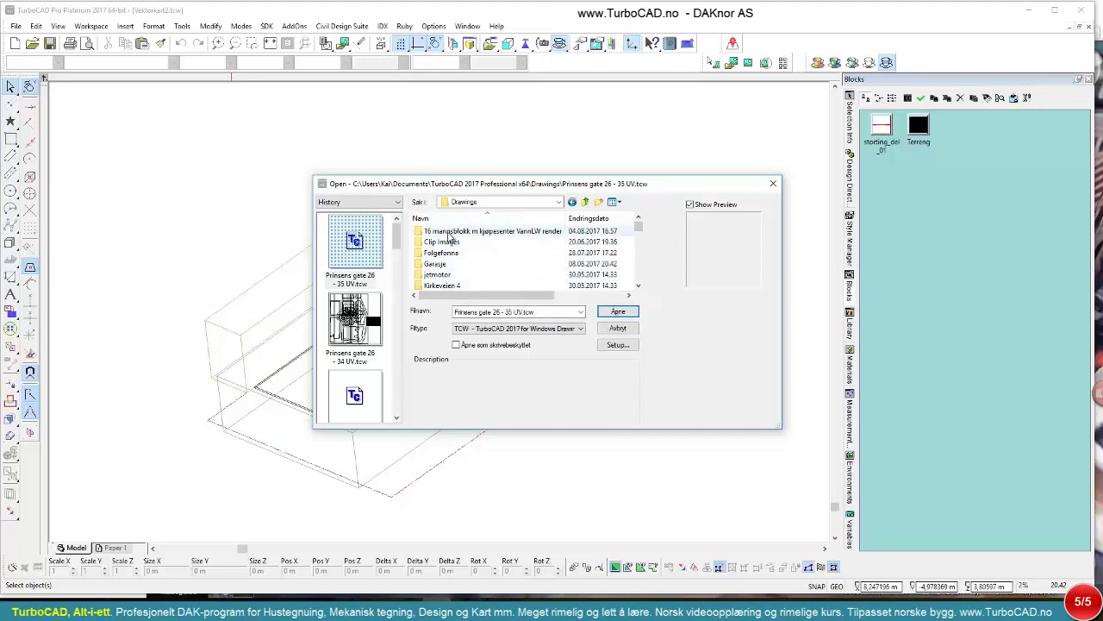
# - Open the 16 mannblokk 19 med kjøpesenter VannLW render drawing from its project folder and display it in a shaded render mode
pyautogui.click(420, 234)
pyautogui.doubleClick(420, 235)
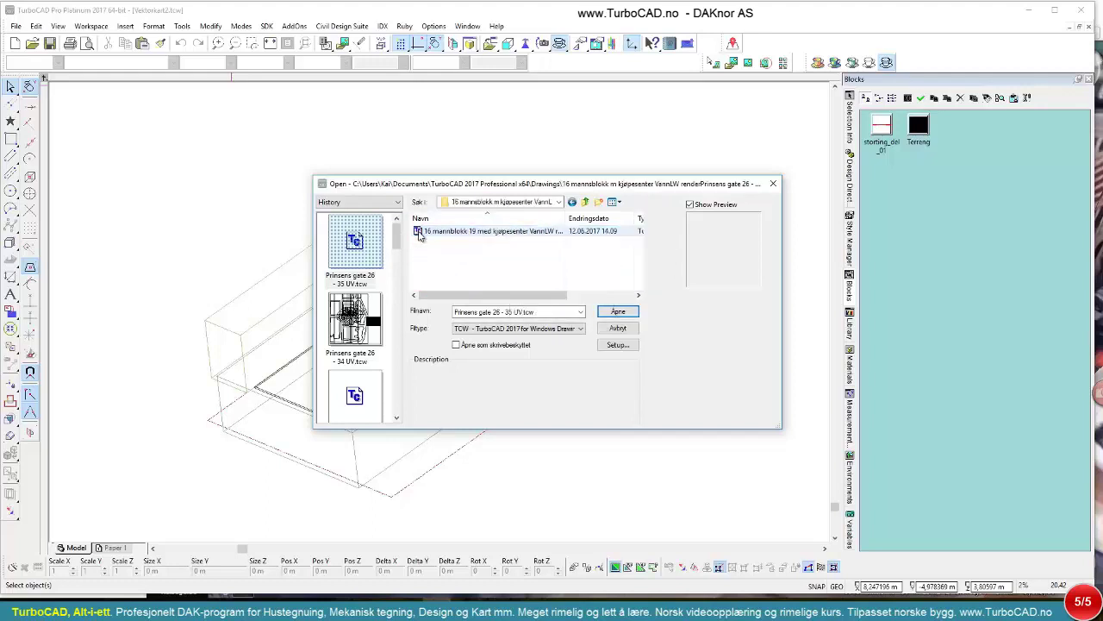
pyautogui.doubleClick(420, 232)
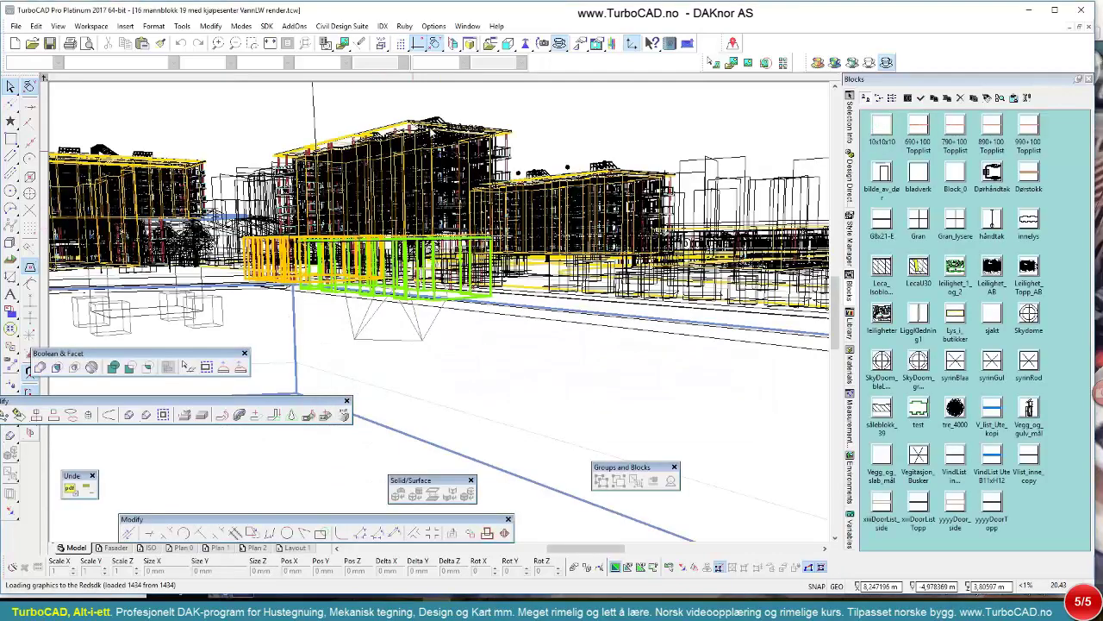
pyautogui.click(560, 45)
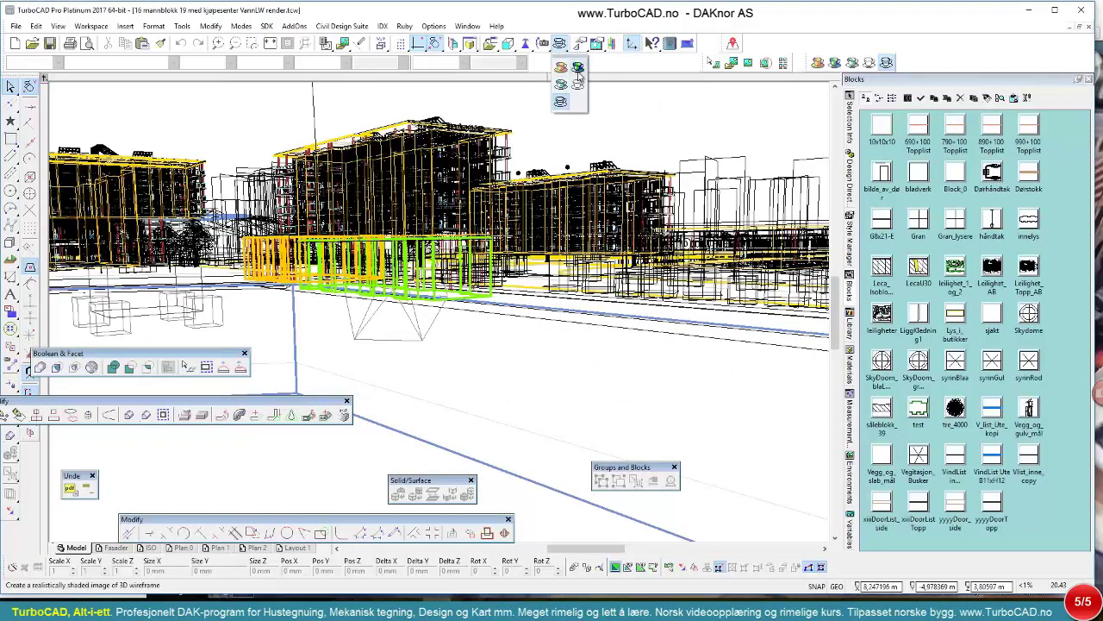
pyautogui.click(560, 84)
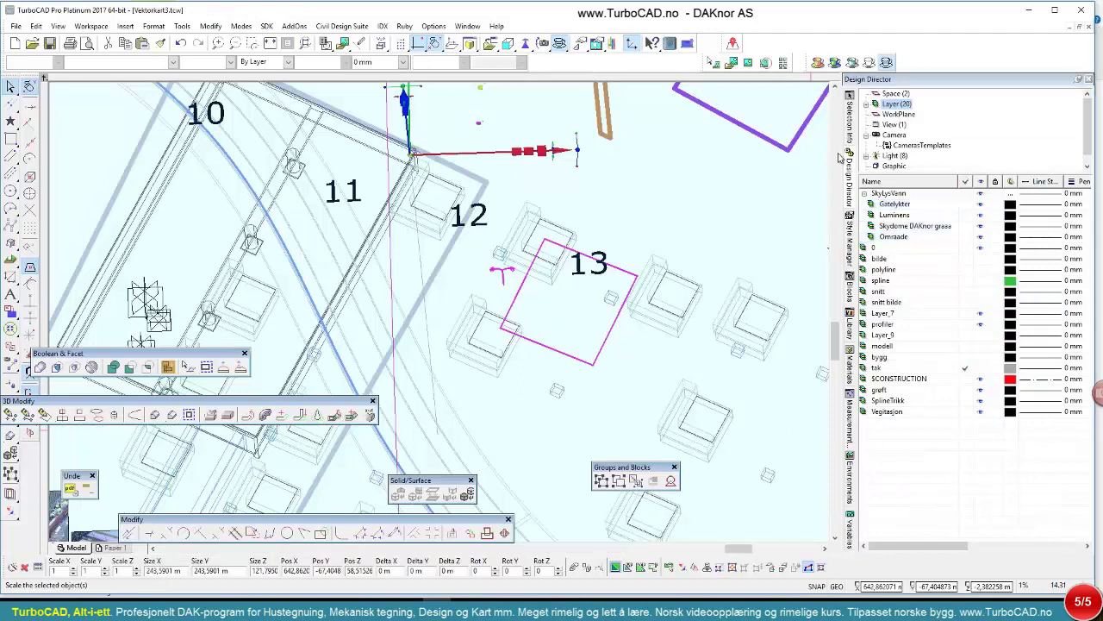
# - Collapse the SkyLysVann layer filter, hide all its layers and clear the object selection
pyautogui.click(863, 194)
pyautogui.scroll(-2, 471, 286)
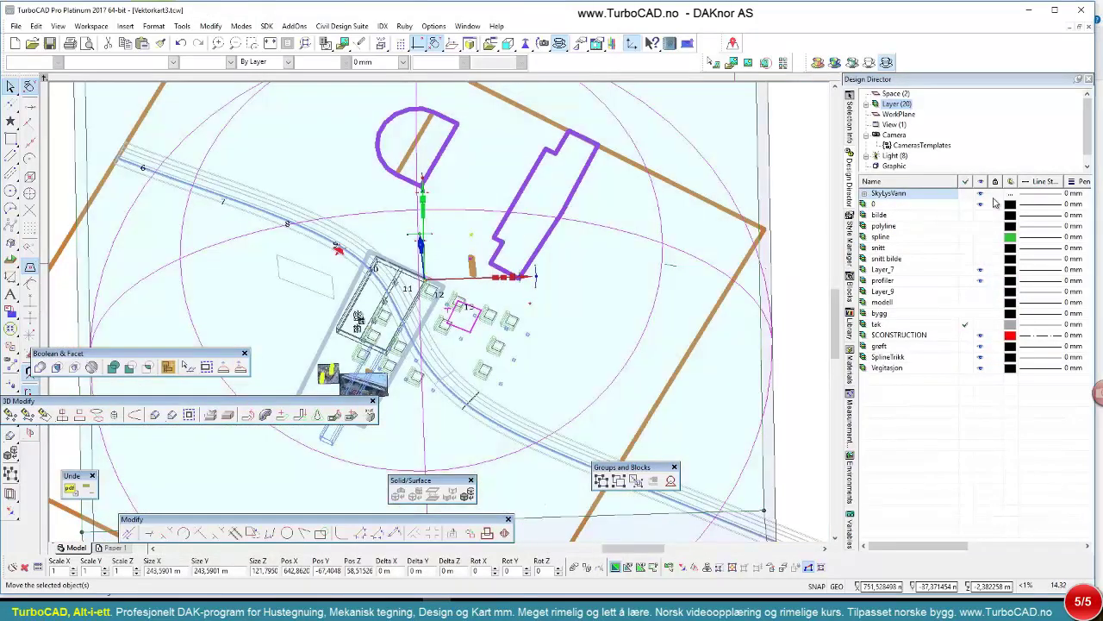
pyautogui.click(981, 196)
pyautogui.press('Escape')
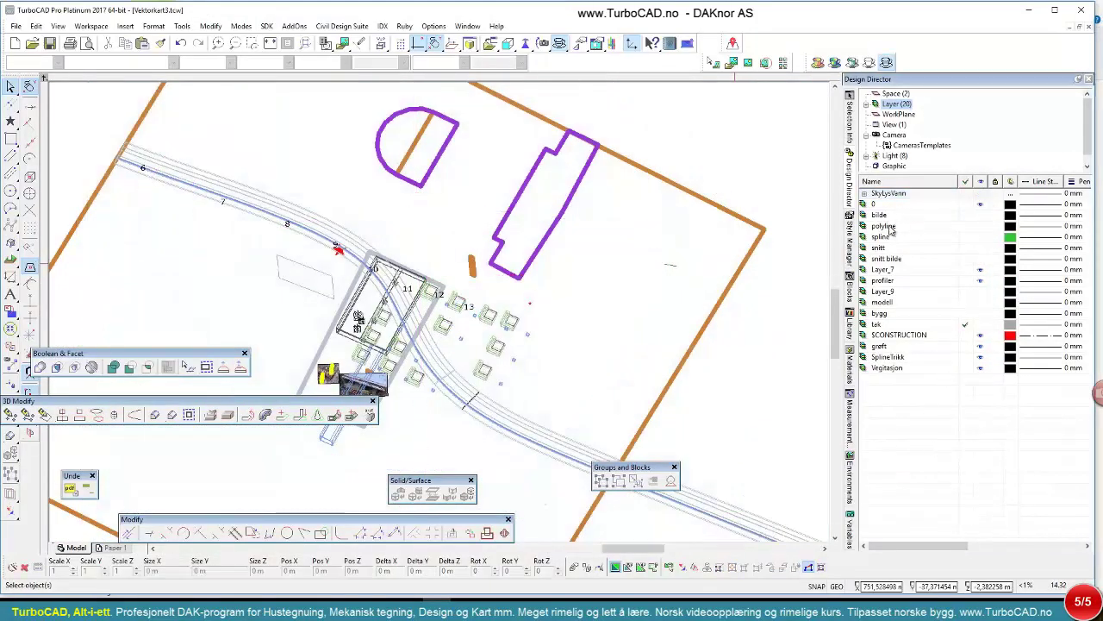
# - Make the polyline and spline layers visible together to show the vector map
pyautogui.click(888, 227)
pyautogui.keyDown('ctrl'); pyautogui.click(885, 238); pyautogui.keyUp('ctrl')
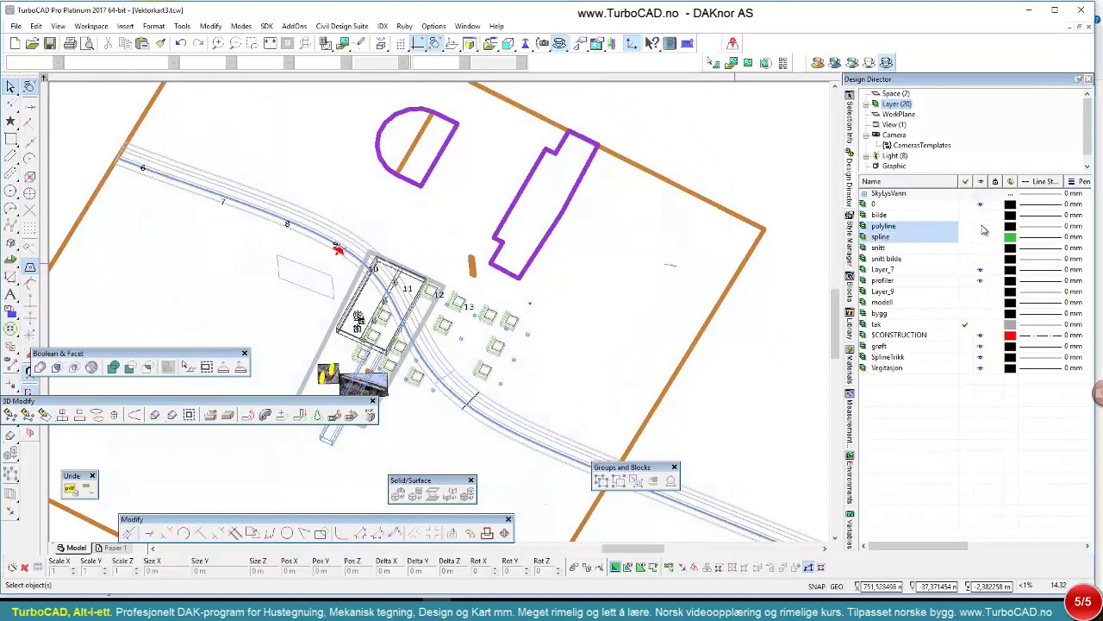
pyautogui.click(982, 227)
pyautogui.scroll(-3, 457, 303)
pyautogui.scroll(1, 487, 277)
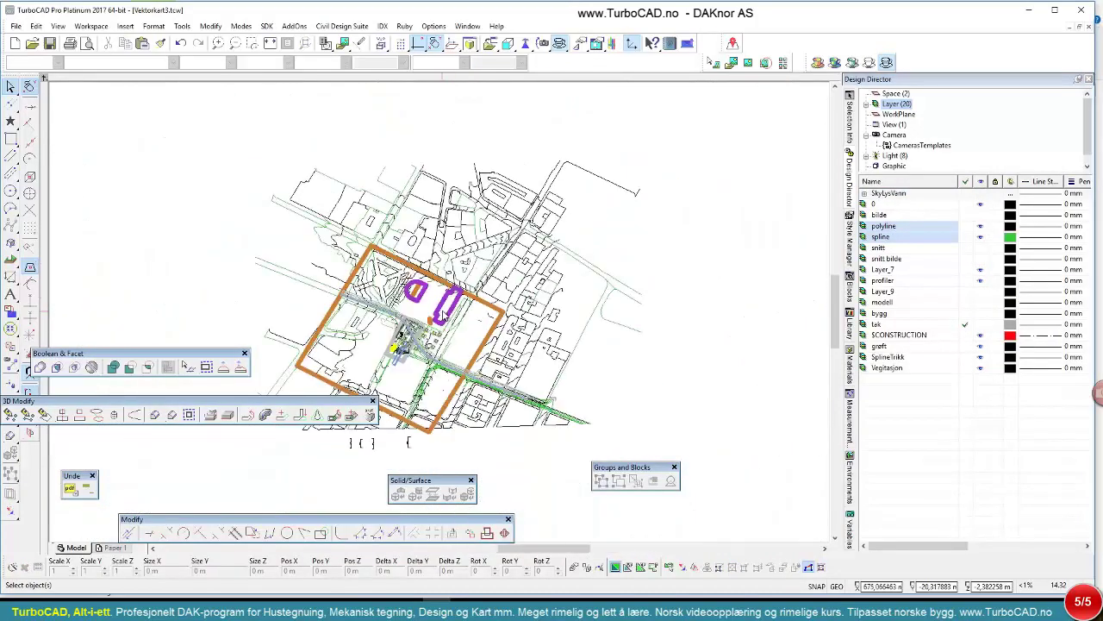
# - Group the polyline and spline layers in a new layers filter named Kart, collapse it and hide its layers
pyautogui.rightClick(891, 231)
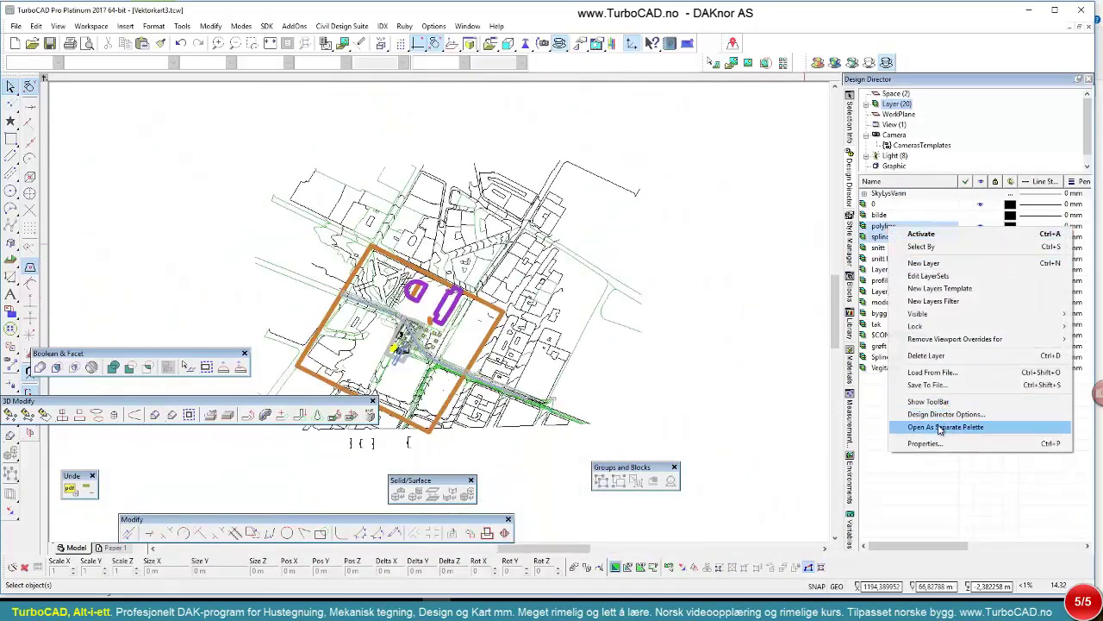
pyautogui.click(926, 301)
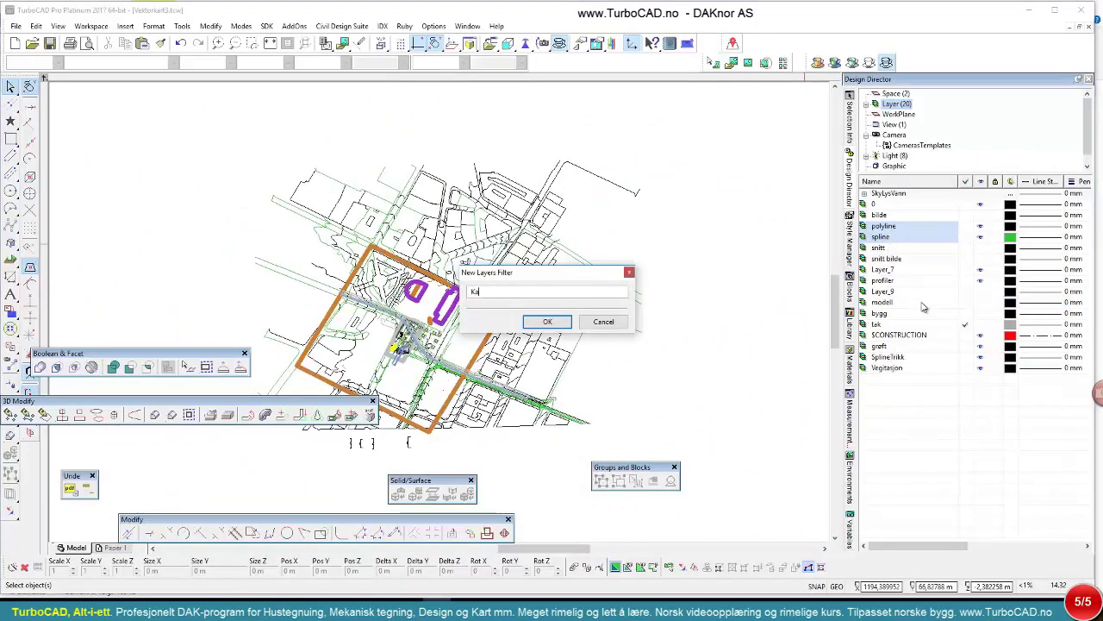
pyautogui.write('Kart')
pyautogui.click(547, 320)
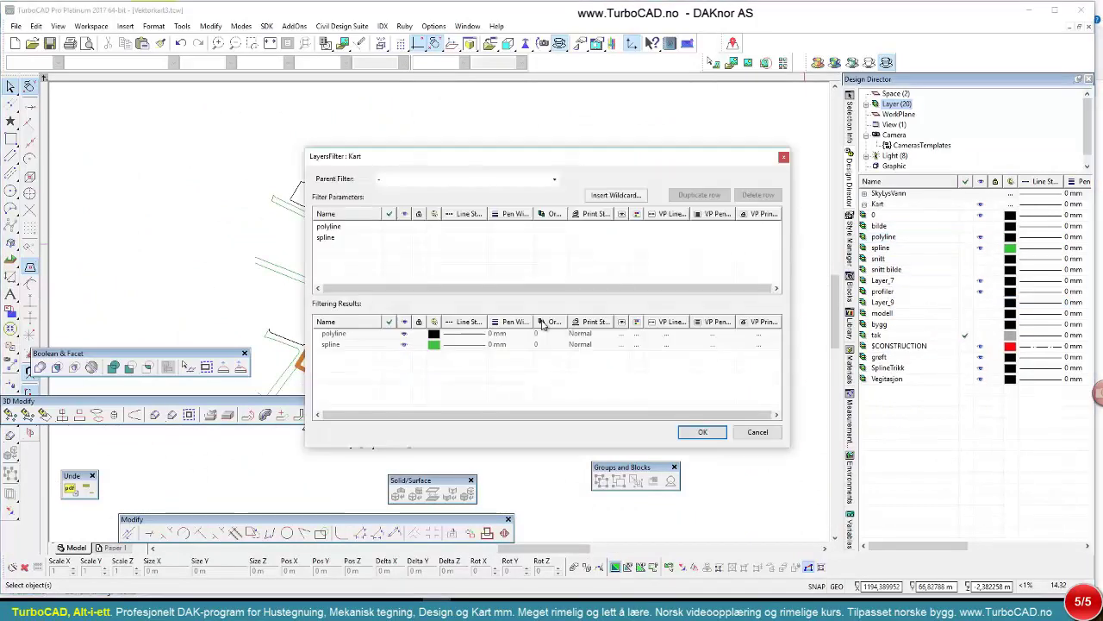
pyautogui.click(702, 434)
pyautogui.click(865, 204)
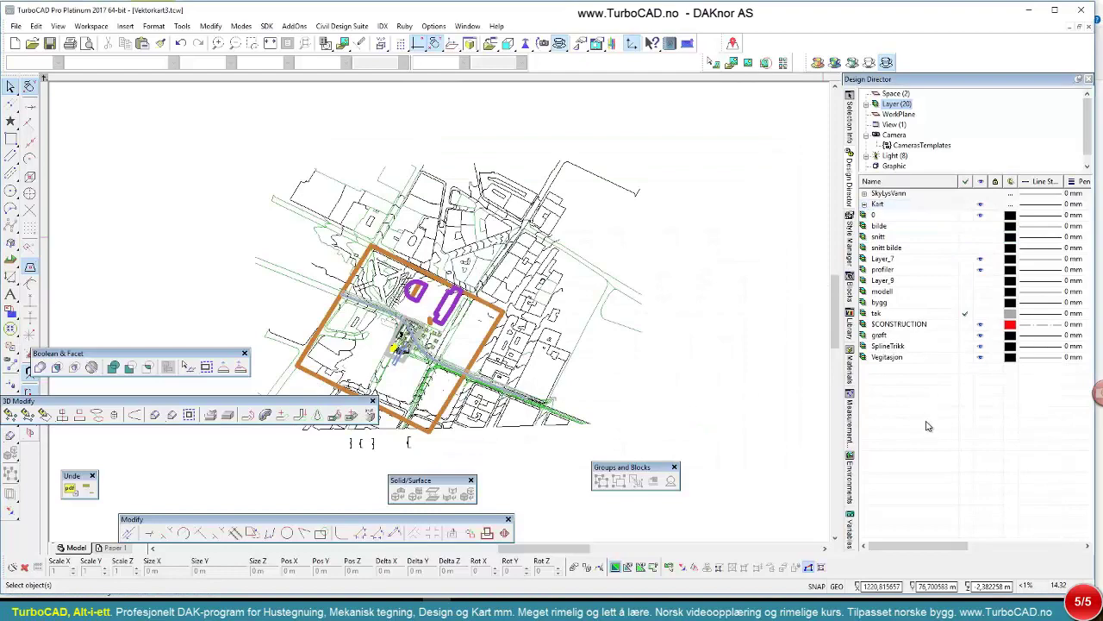
pyautogui.click(980, 205)
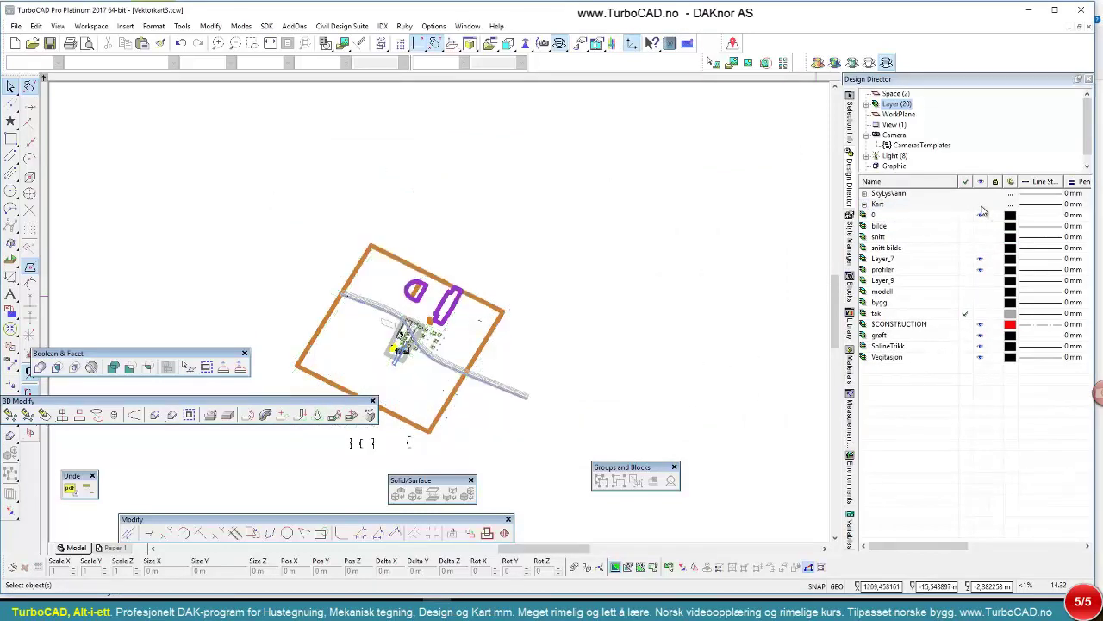
# - Move the tram track objects along the curved route to a new layer named trikk and hide that layer
pyautogui.scroll(5, 576, 355)
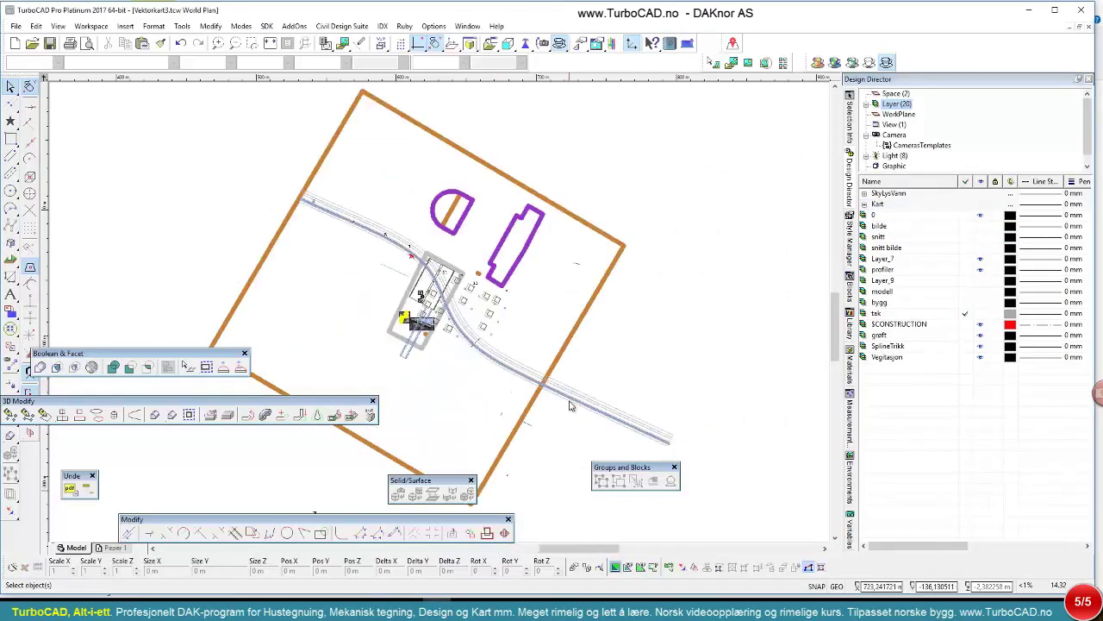
pyautogui.moveTo(704, 426); pyautogui.dragTo(586, 331)
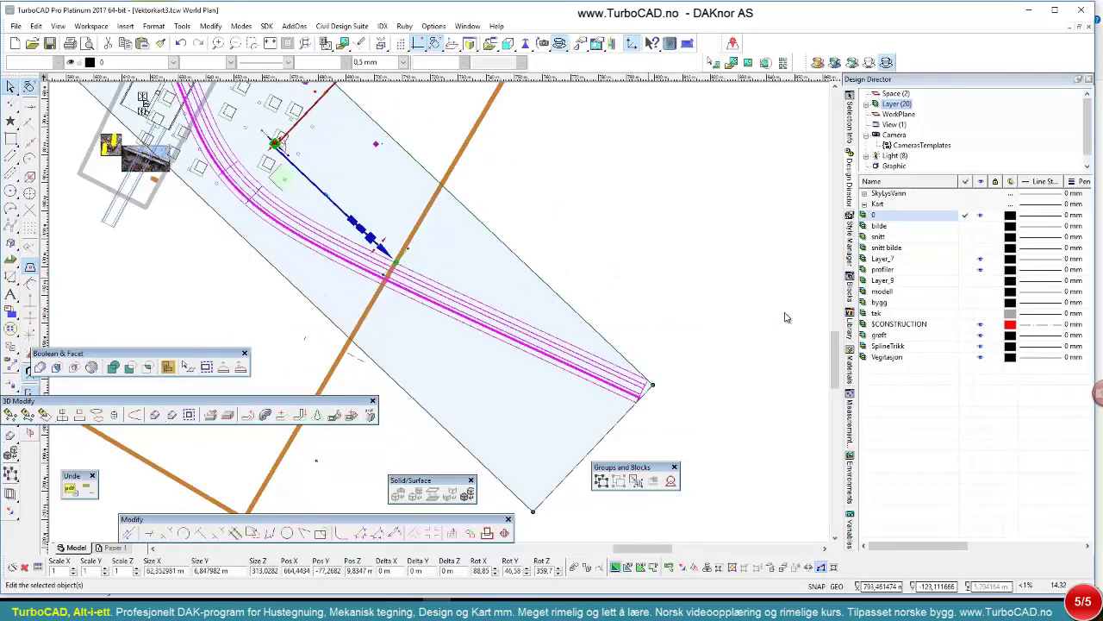
pyautogui.rightClick(884, 372)
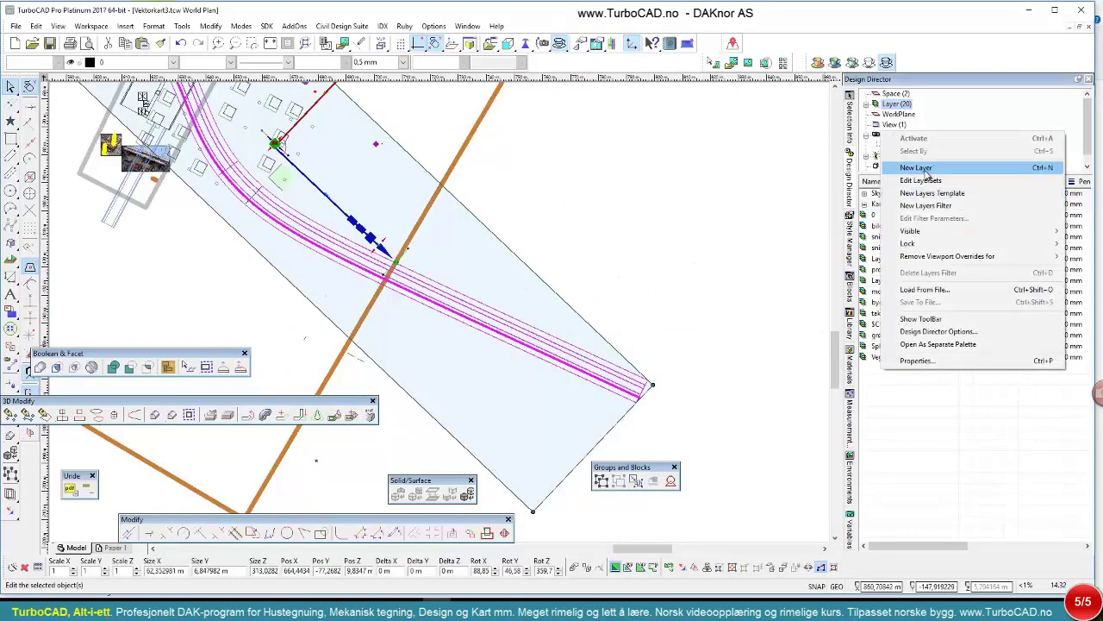
pyautogui.click(926, 169)
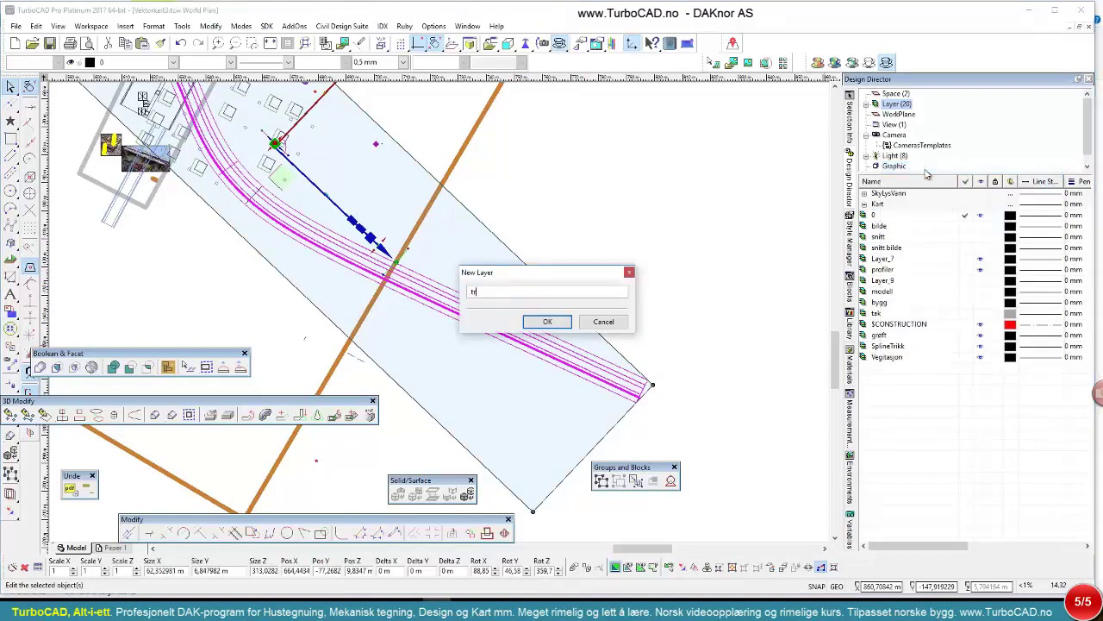
pyautogui.click(548, 322)
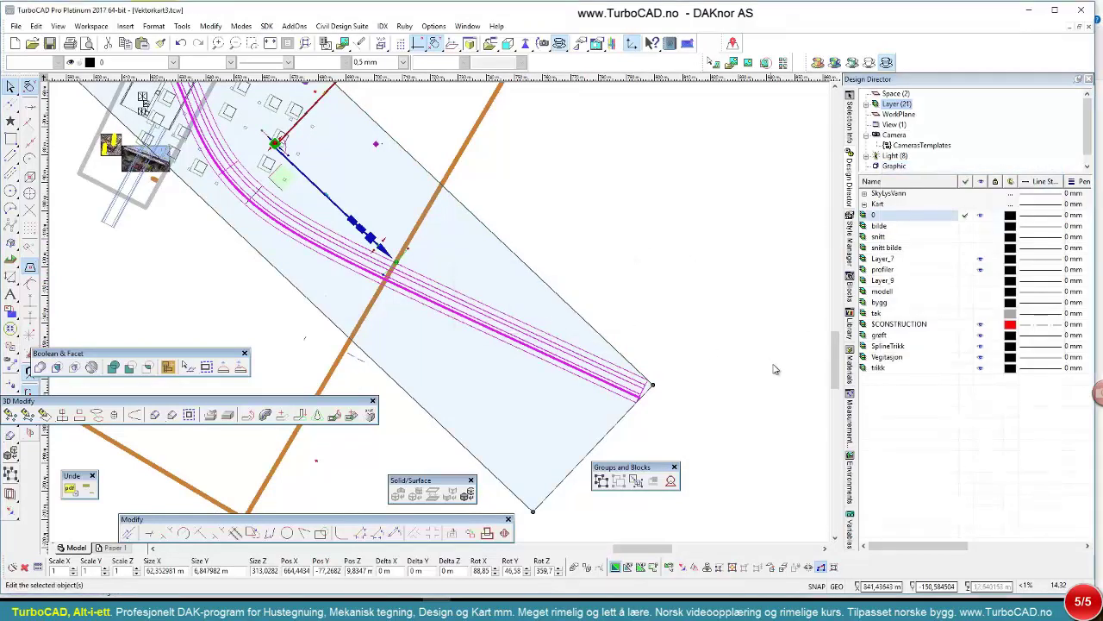
pyautogui.click(966, 369)
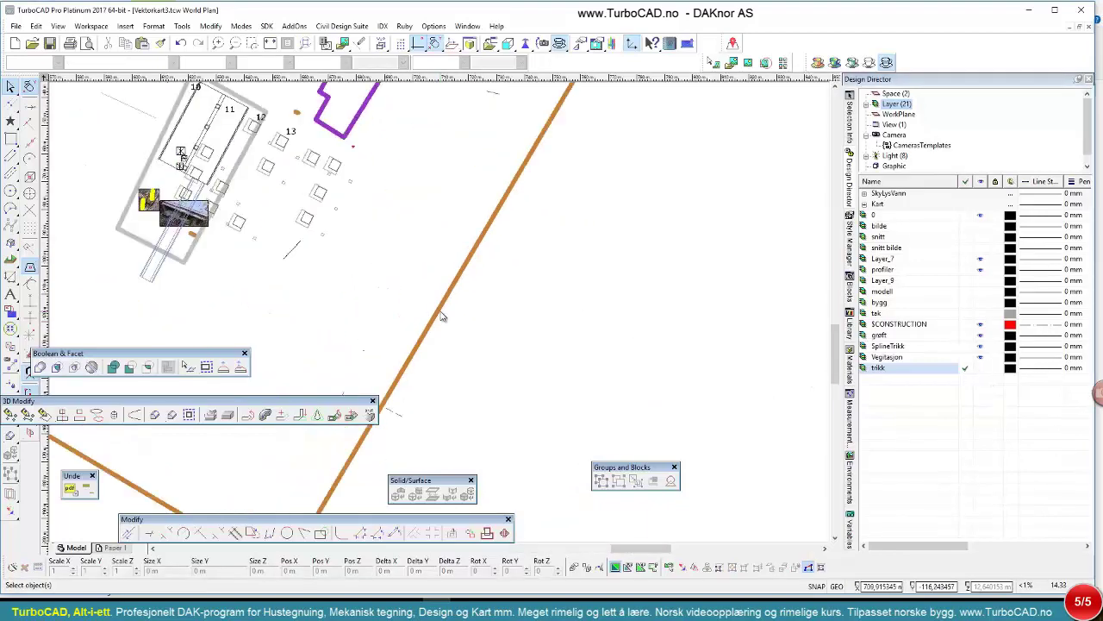
# - Delete the large gold square outline surrounding the site plan
pyautogui.scroll(-2, 441, 314)
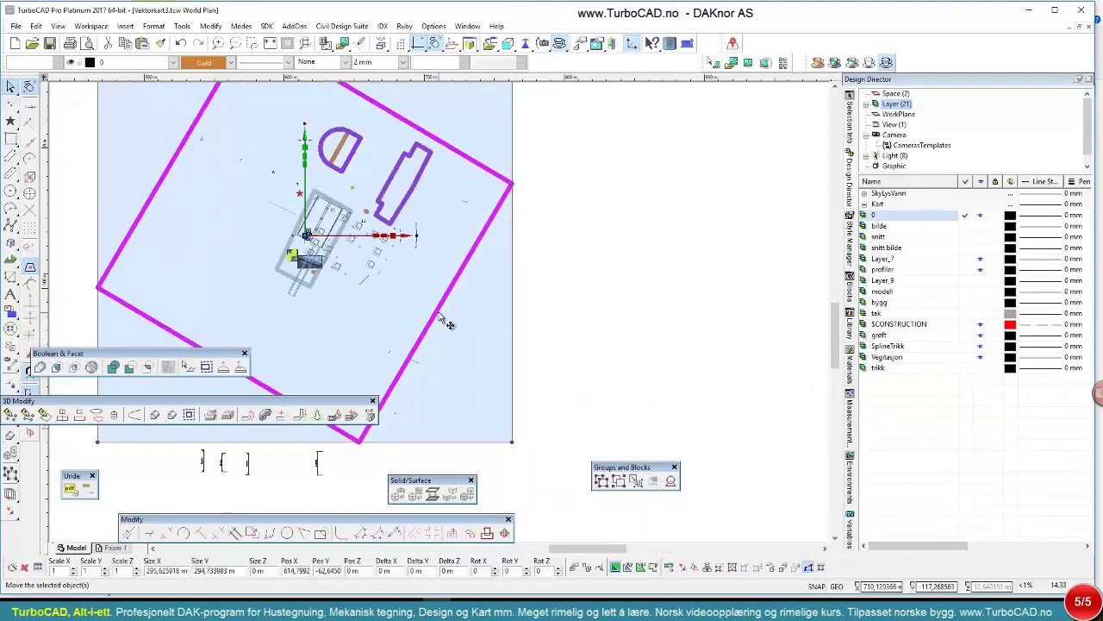
pyautogui.press('Delete')
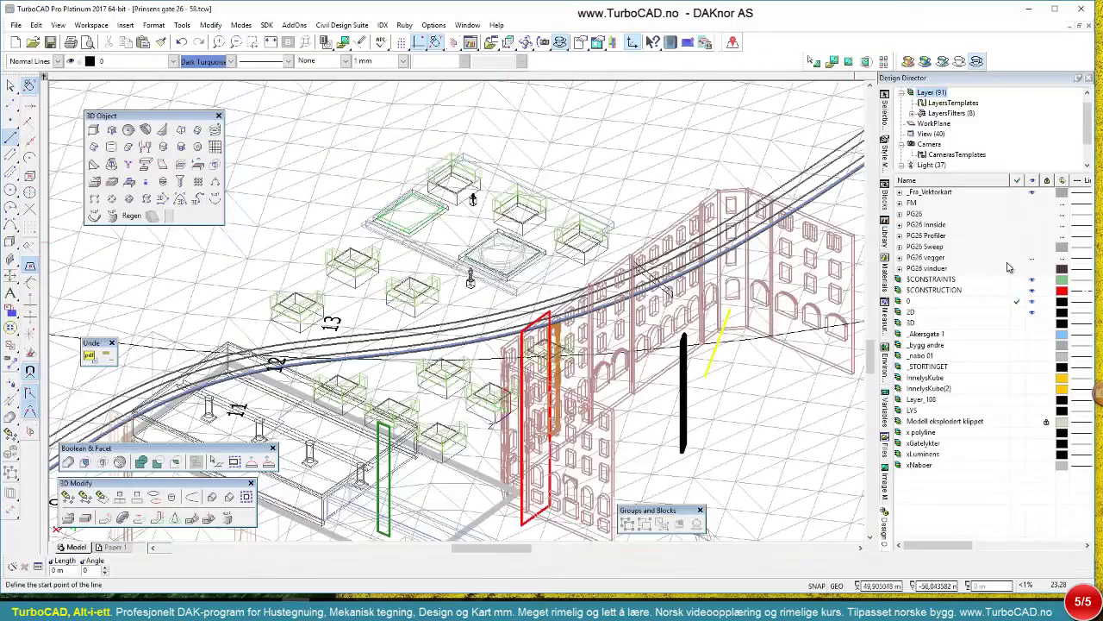
# - Hide the PG26 vegger filter and the _WP Ting, _Skydome DAKnor graa(2) and _Layer_41 Del av 41 layers under _Fra_Vektorkart
pyautogui.click(1033, 258)
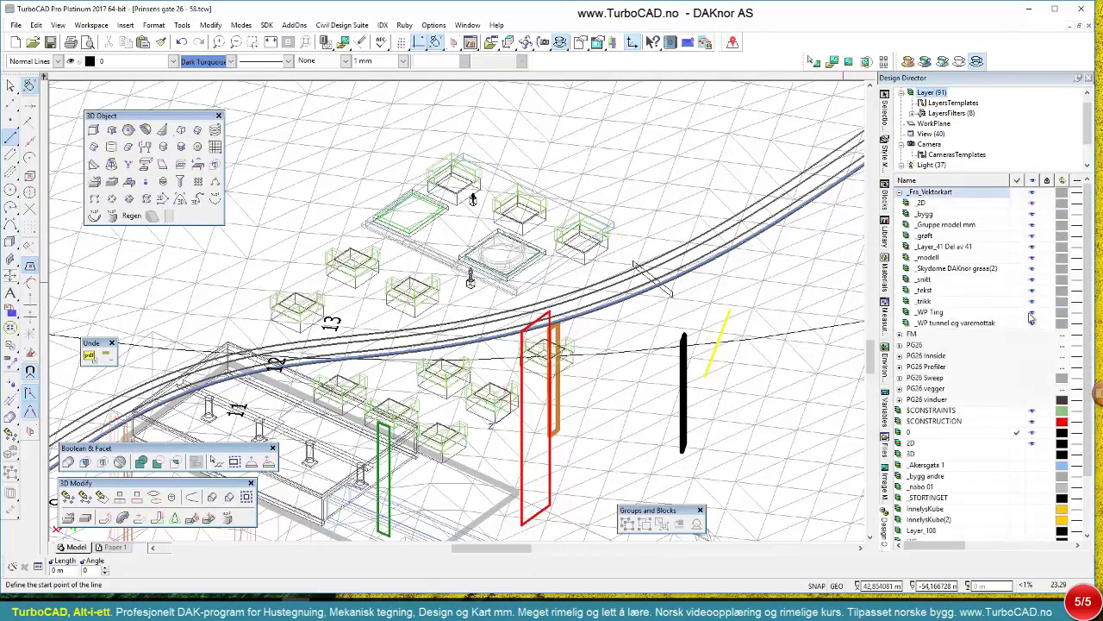
pyautogui.click(1033, 313)
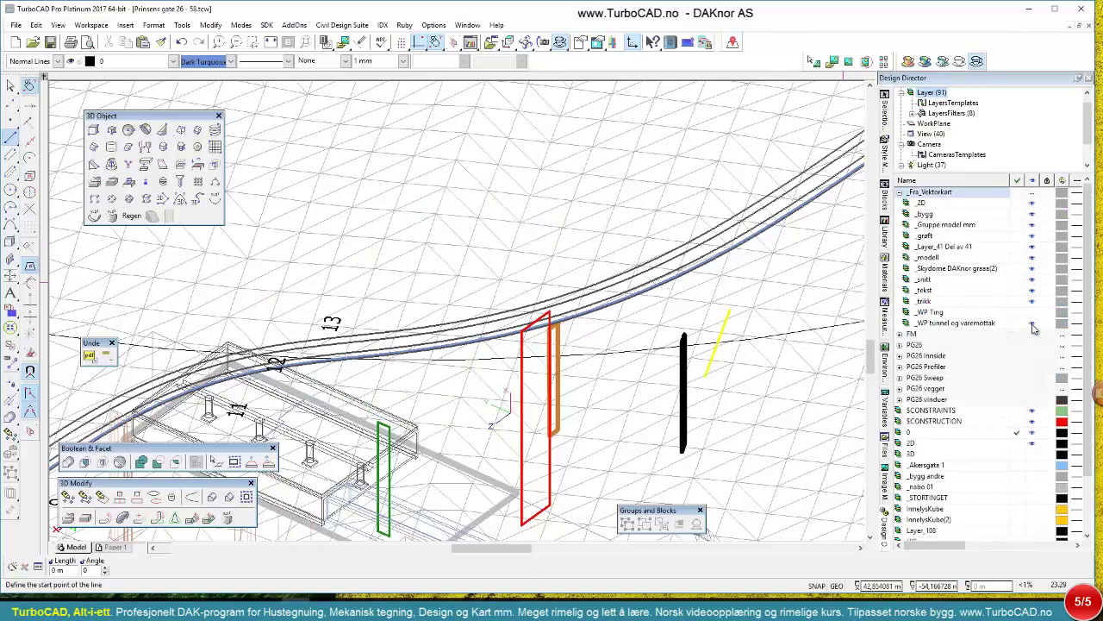
pyautogui.click(1032, 270)
pyautogui.click(1033, 248)
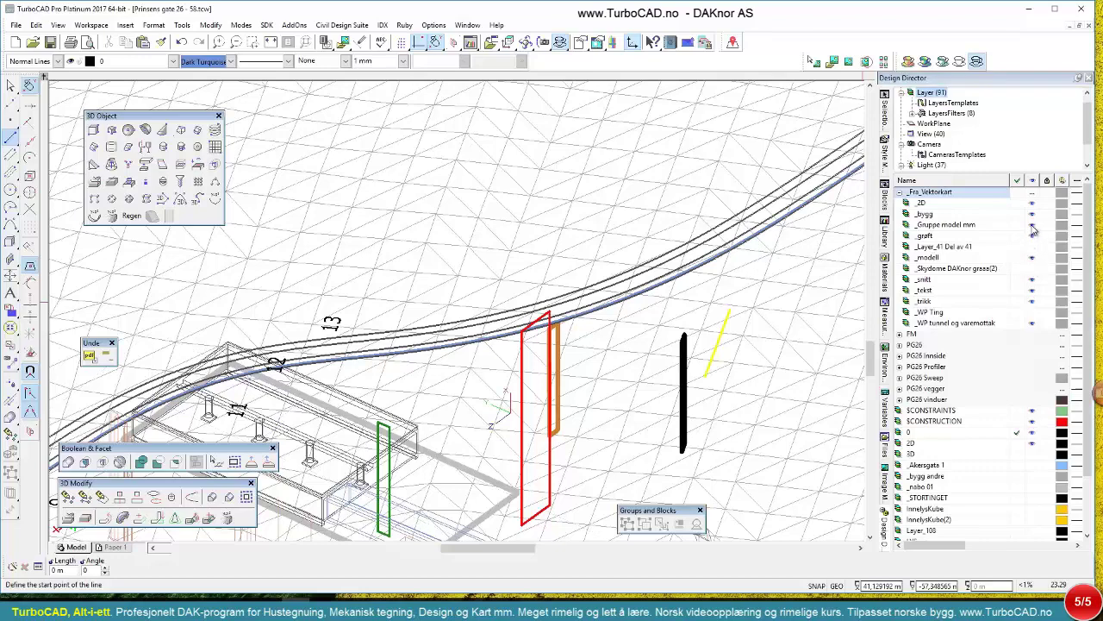
# - Hide the _bygg, _Gruppe model mm, _snitt, _tekst and _trikk layers under _Fra_Vektorkart
pyautogui.click(1033, 225)
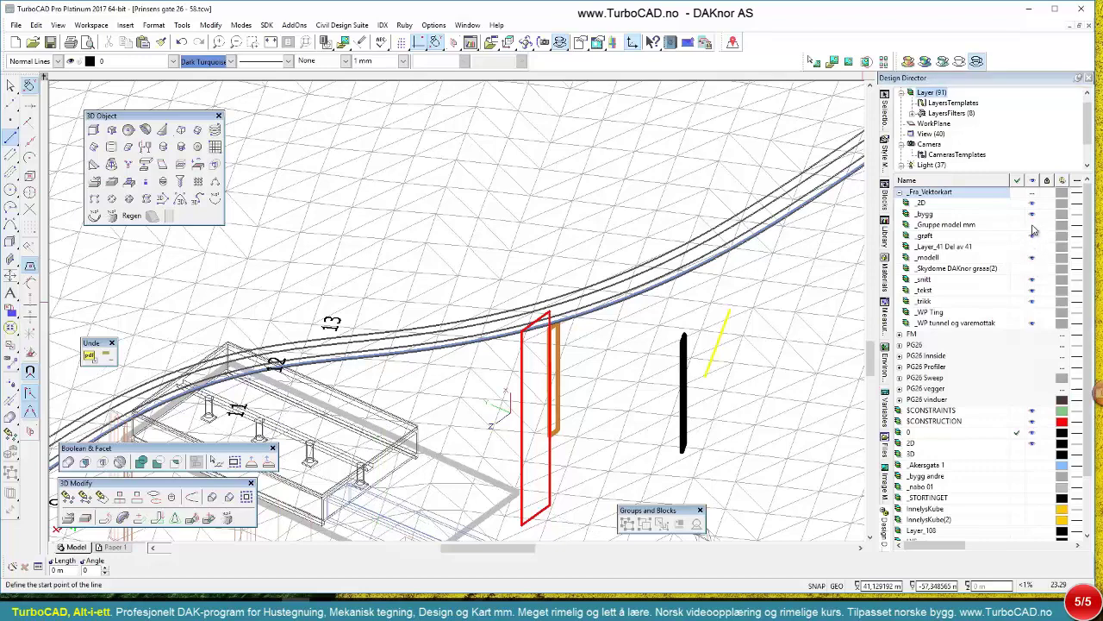
pyautogui.click(1033, 291)
pyautogui.click(1032, 291)
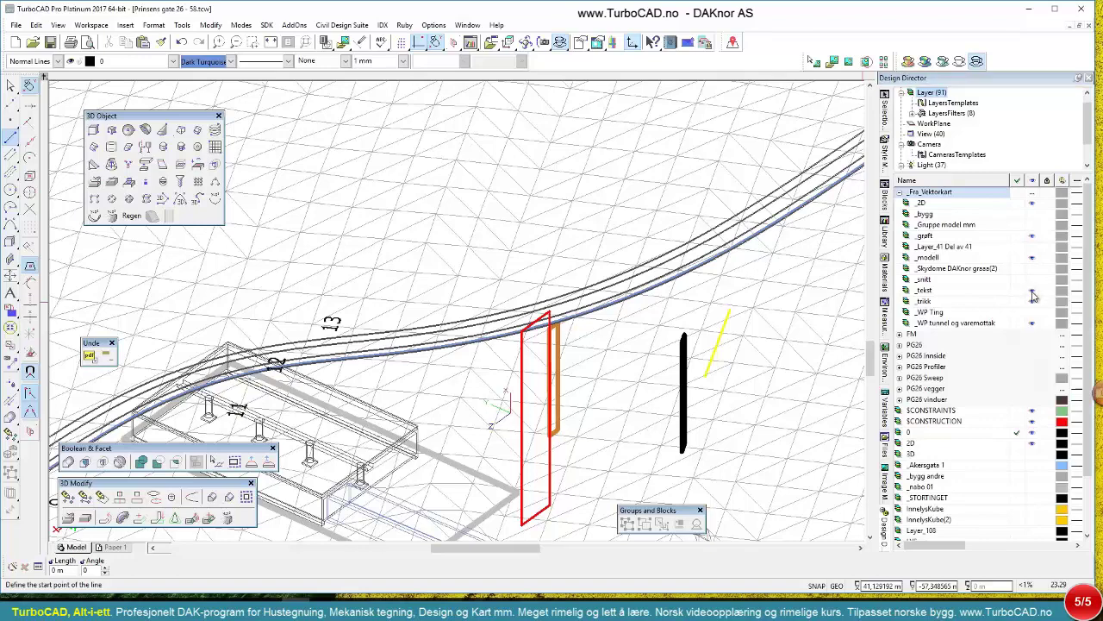
pyautogui.click(1032, 291)
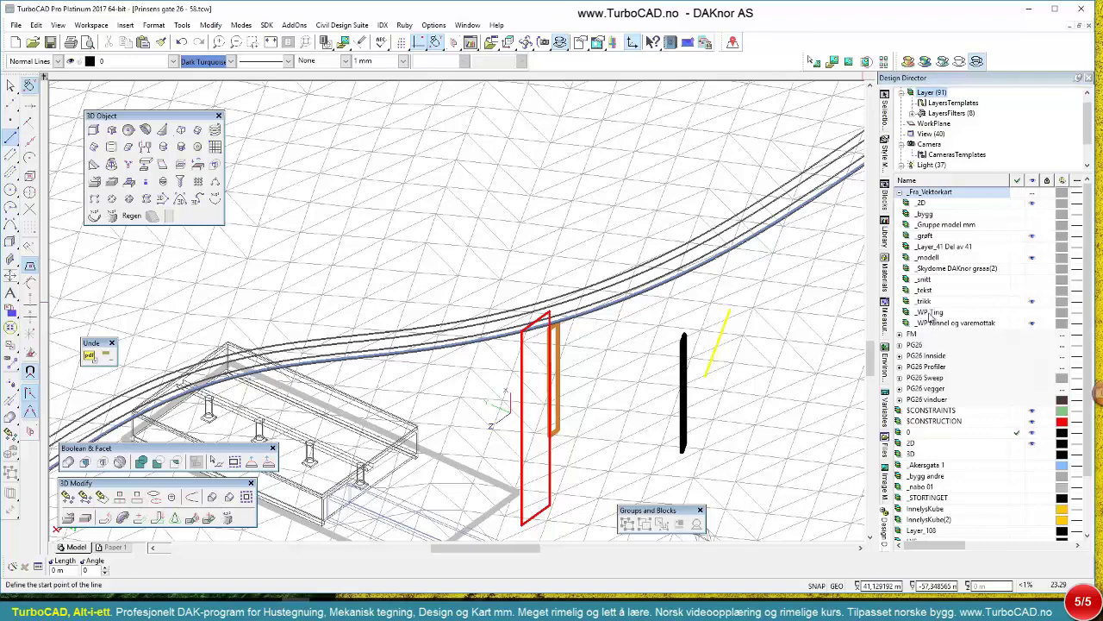
pyautogui.click(1033, 302)
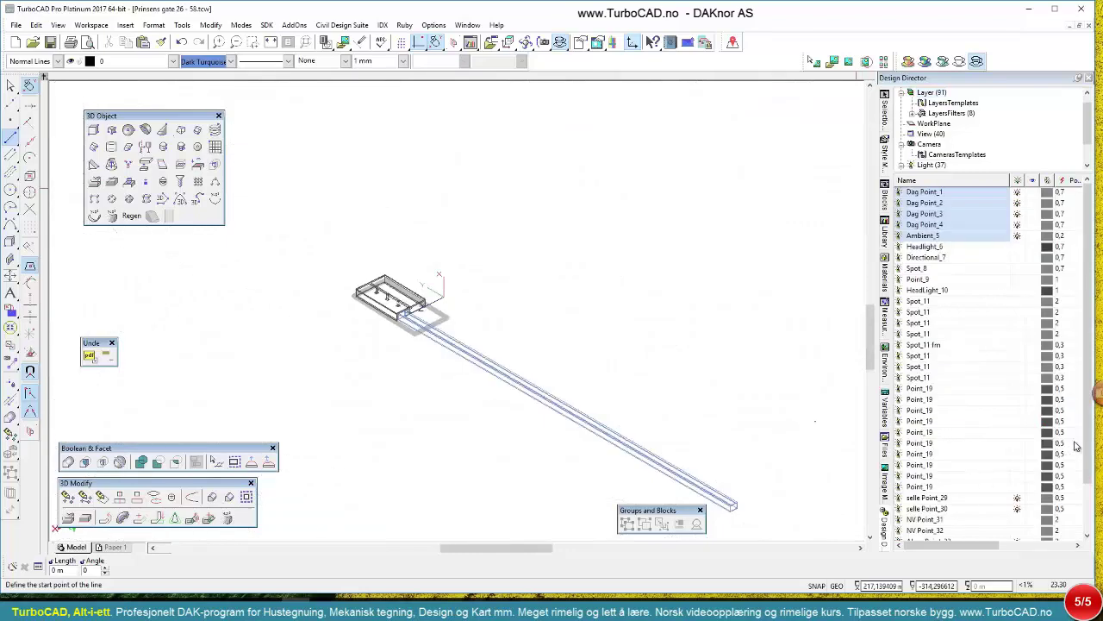
pyautogui.scroll(-3, 991, 388)
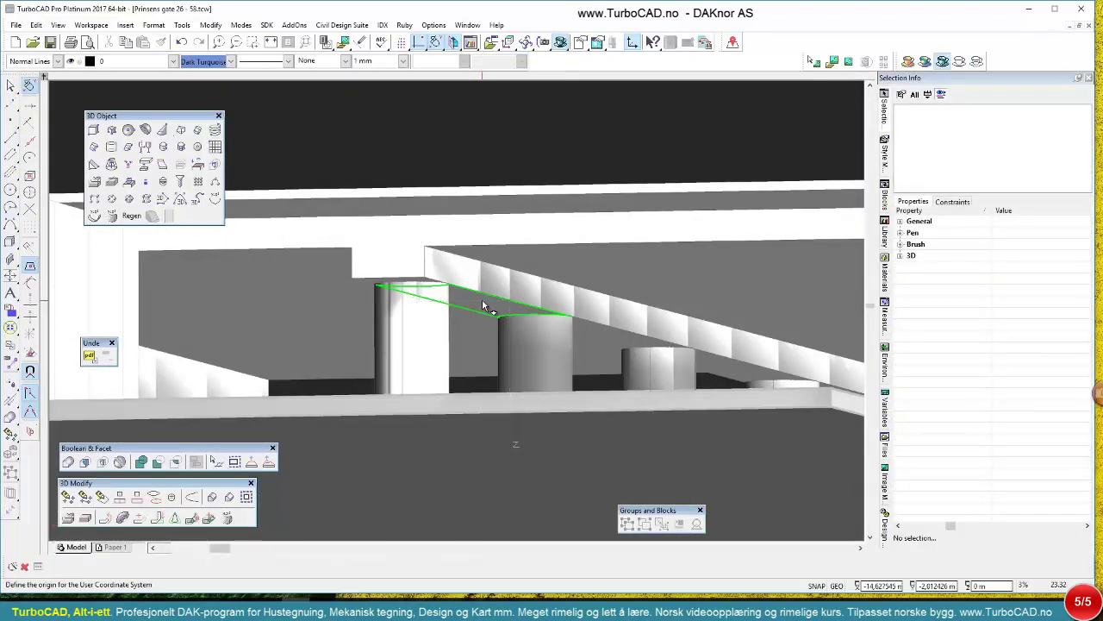
# - Set the workplane by facet at the beam above the columns and draw a 0.032 m diameter circle in the beam section's lower corner
pyautogui.click(484, 305)
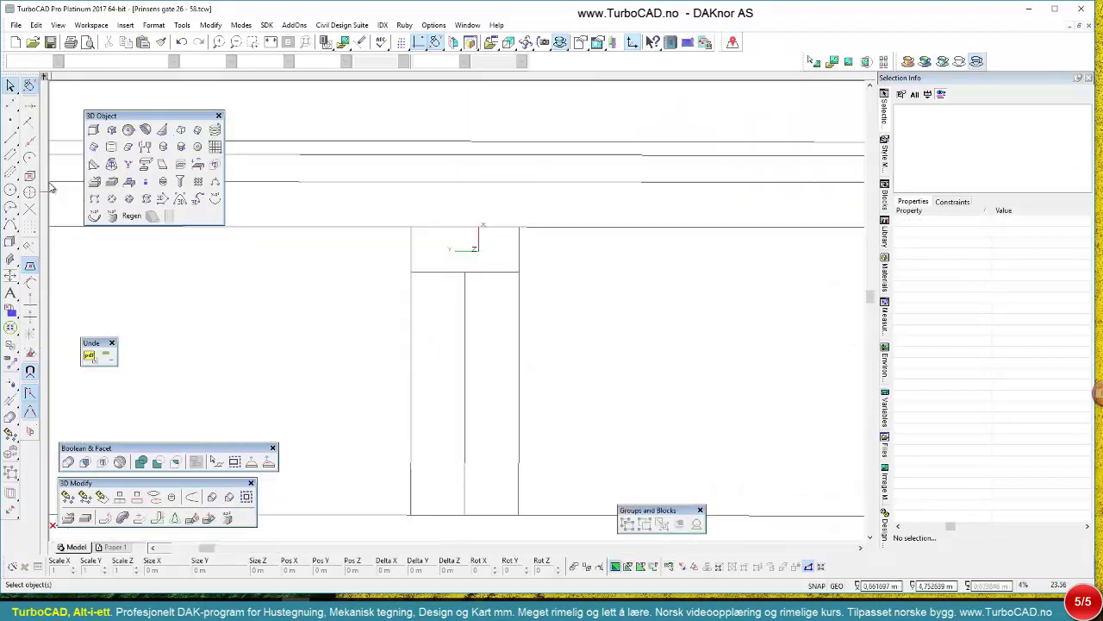
pyautogui.click(10, 190)
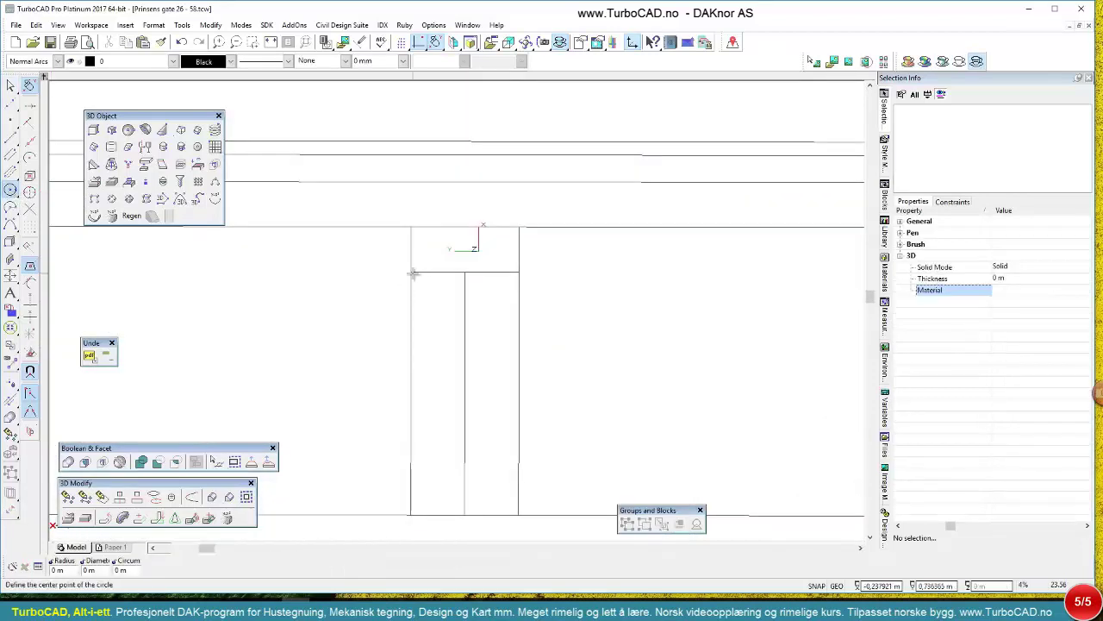
pyautogui.scroll(3, 432, 265)
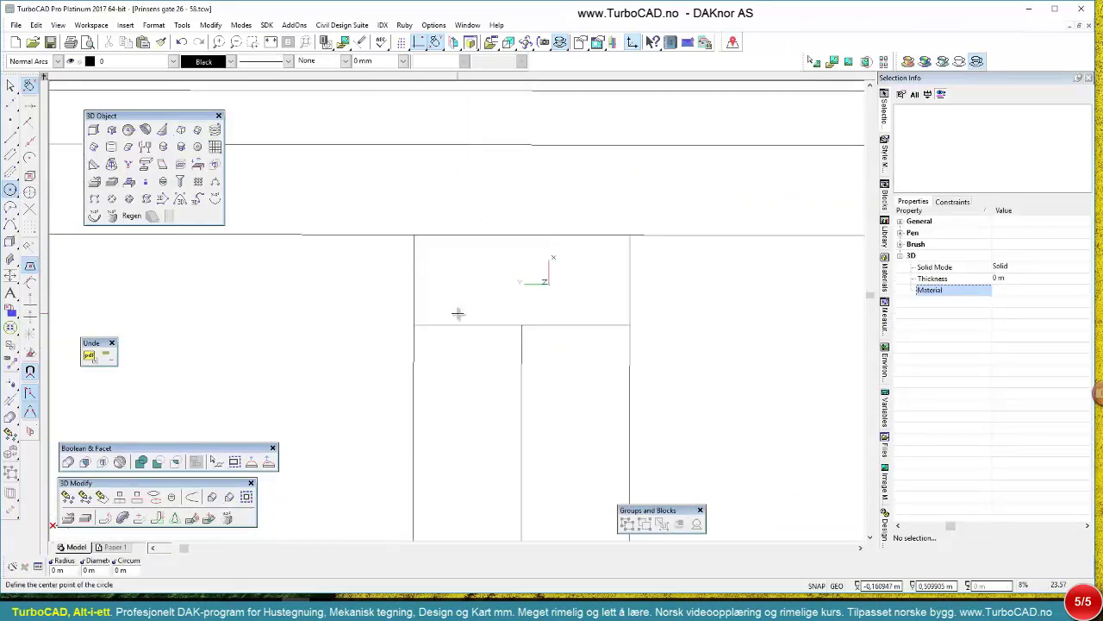
pyautogui.click(395, 319)
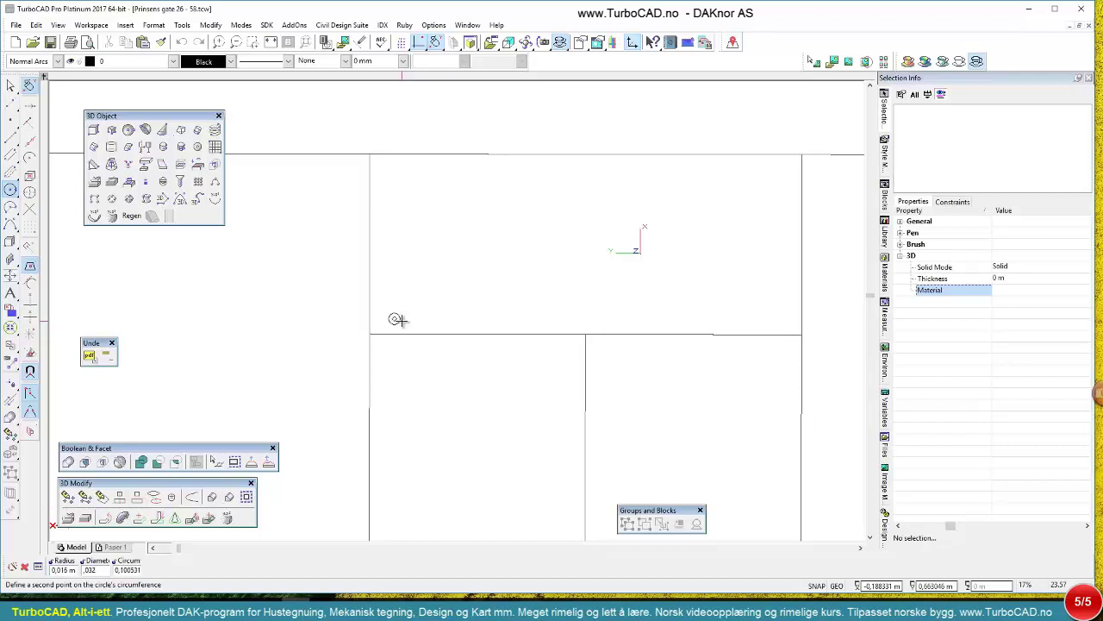
pyautogui.press('Return')
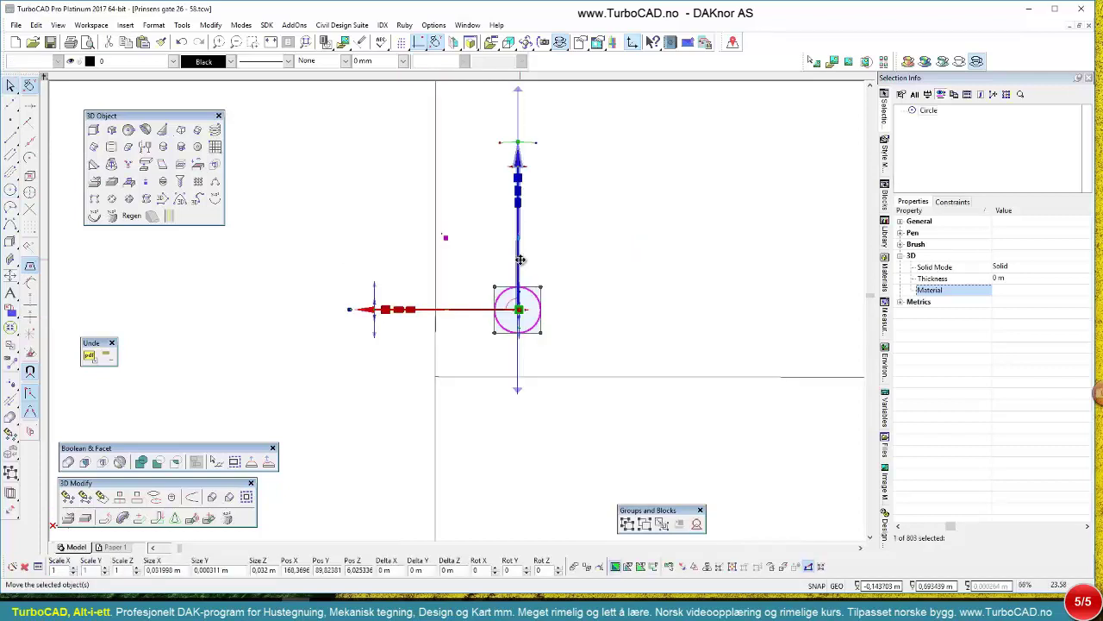
# - Move the circle slightly up and inward from the lower corner of the beam section
pyautogui.click(519, 261)
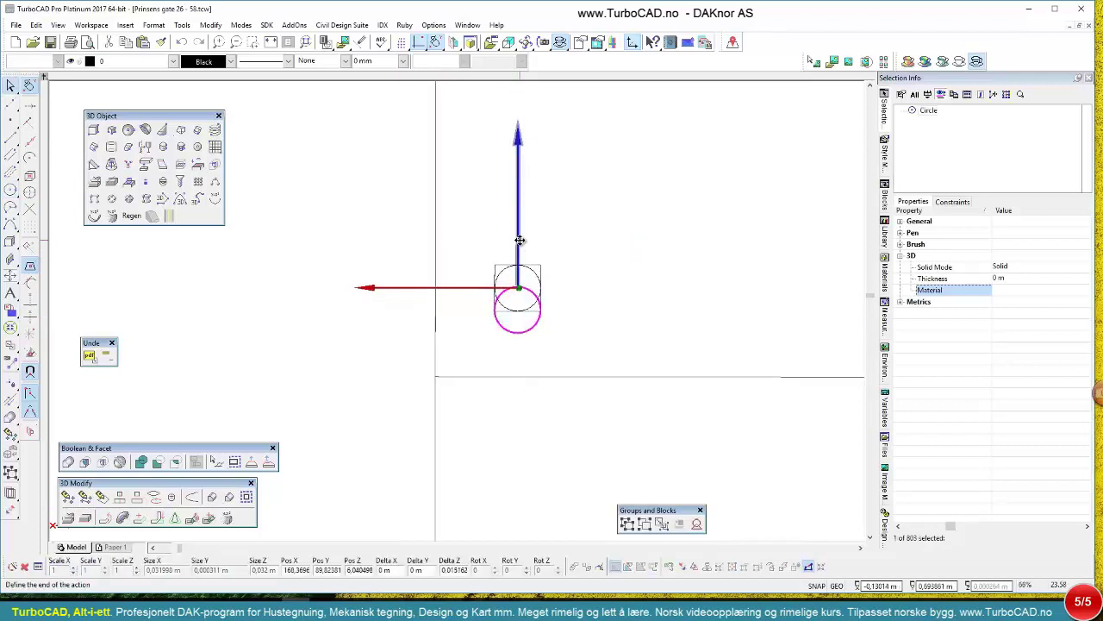
pyautogui.click(519, 240)
pyautogui.moveTo(470, 286); pyautogui.dragTo(499, 287)
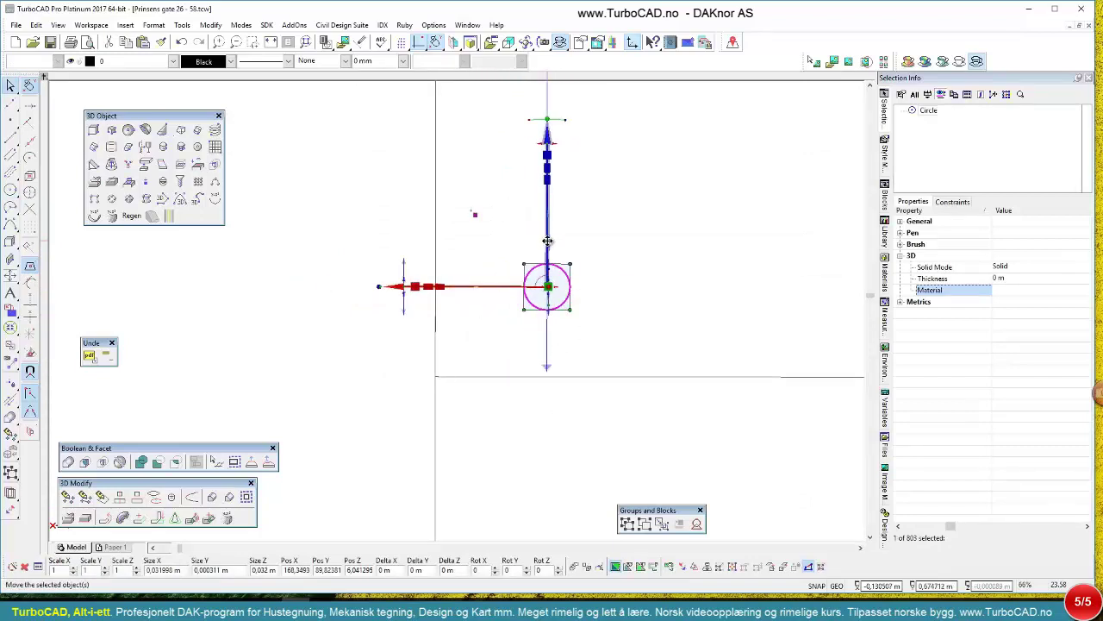
pyautogui.moveTo(549, 241); pyautogui.dragTo(548, 232)
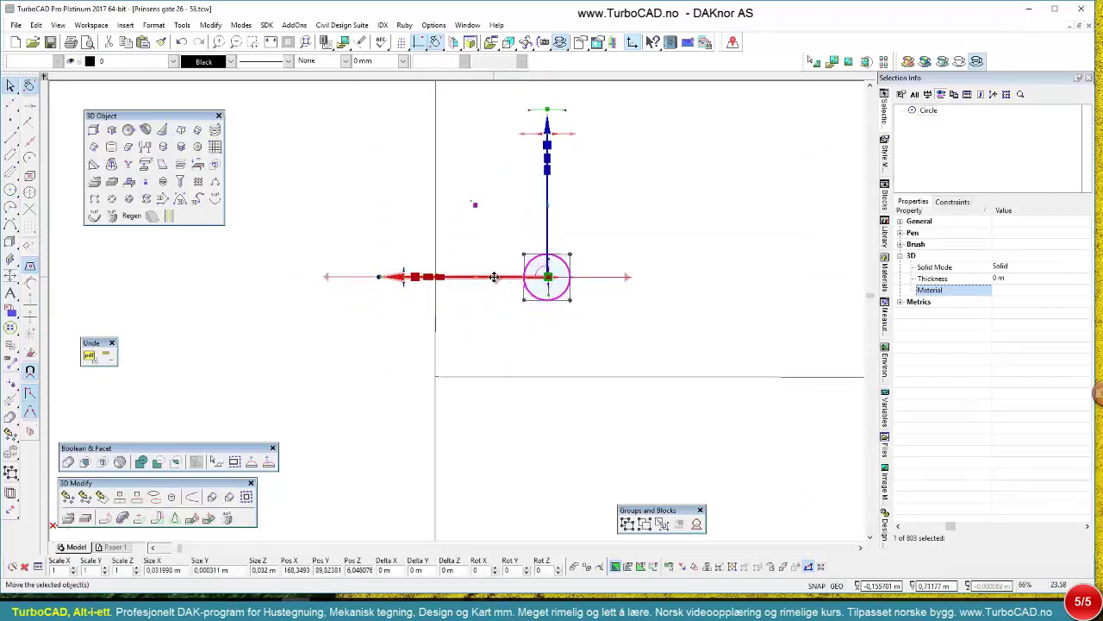
pyautogui.moveTo(494, 277); pyautogui.dragTo(498, 277)
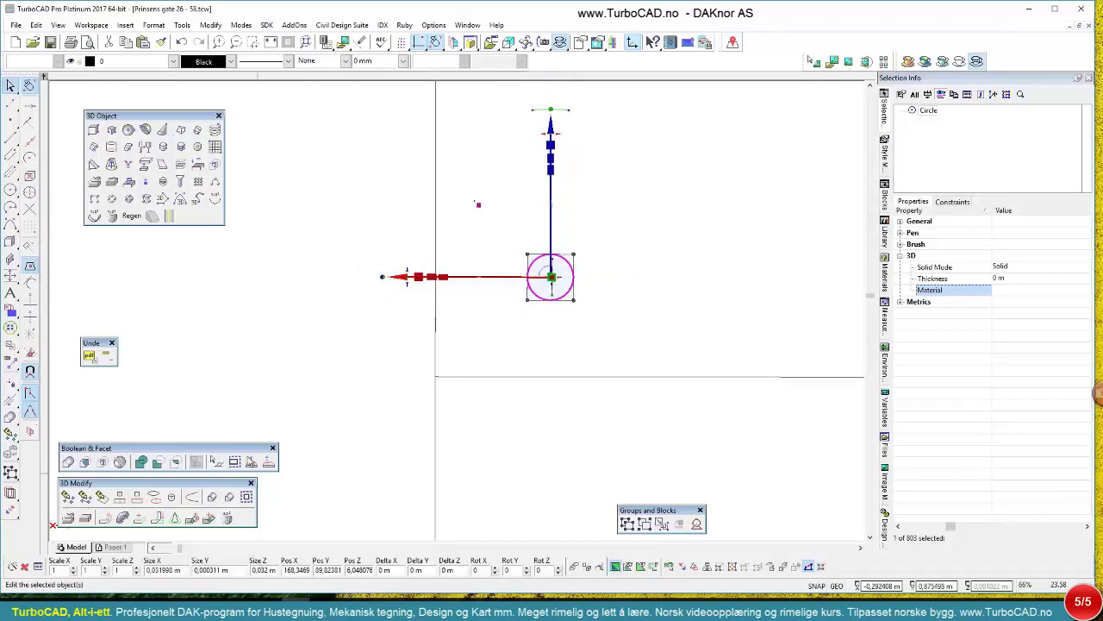
# - Copy the circle with Linear Fit Copy in 9 sets, horizontally along the beam section's lower edge to the opposite corner
pyautogui.click(11, 493)
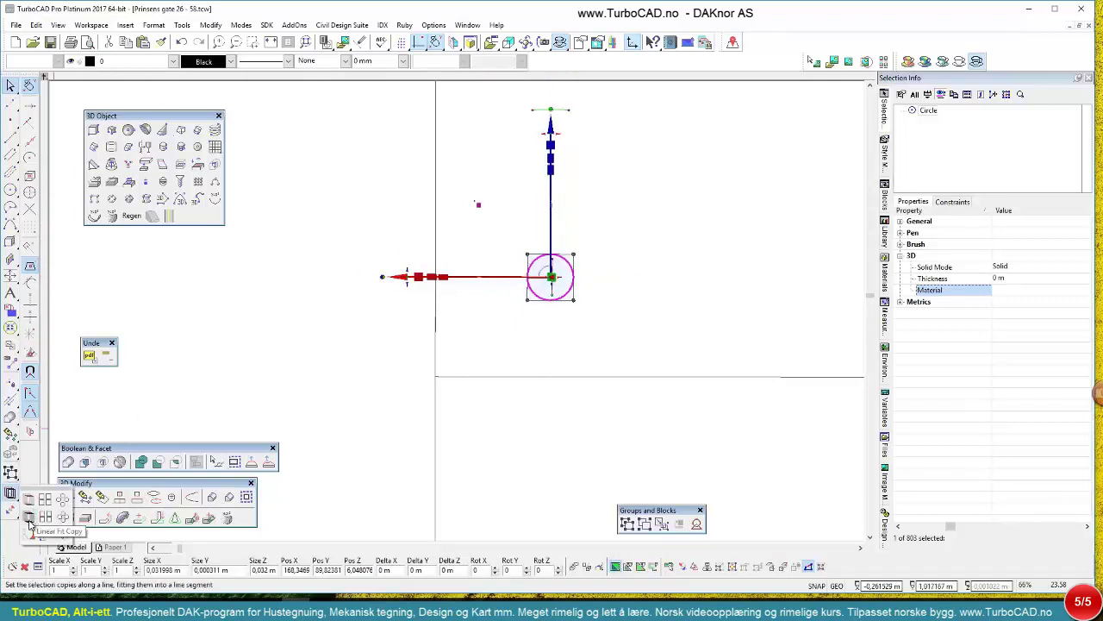
pyautogui.click(28, 520)
pyautogui.scroll(-4, 628, 399)
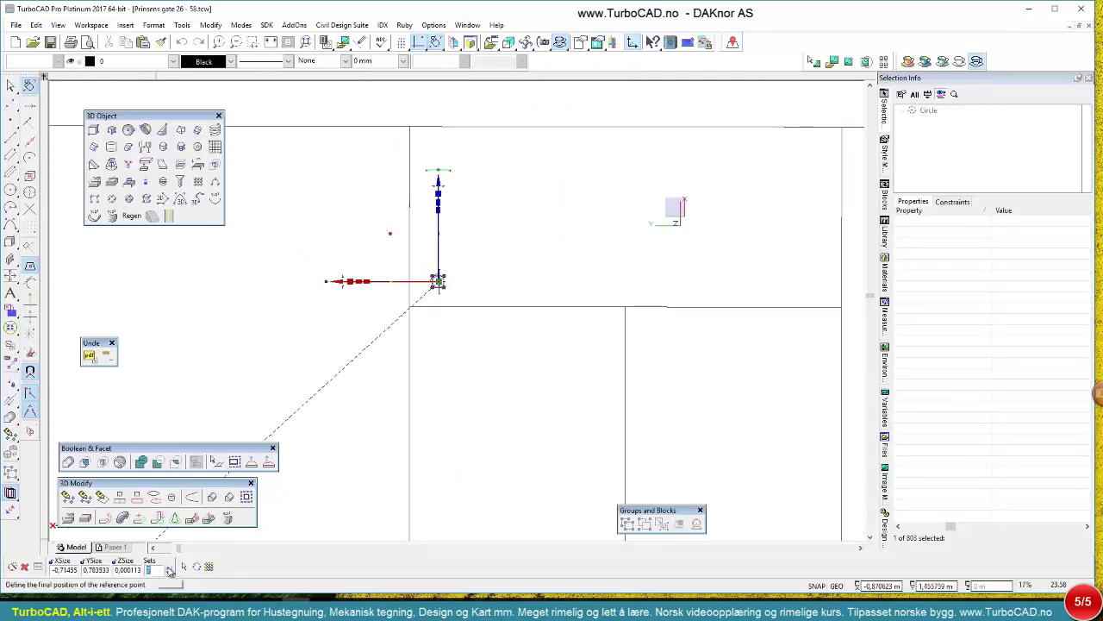
pyautogui.rightClick(567, 283)
pyautogui.click(549, 283)
pyautogui.press('shift')
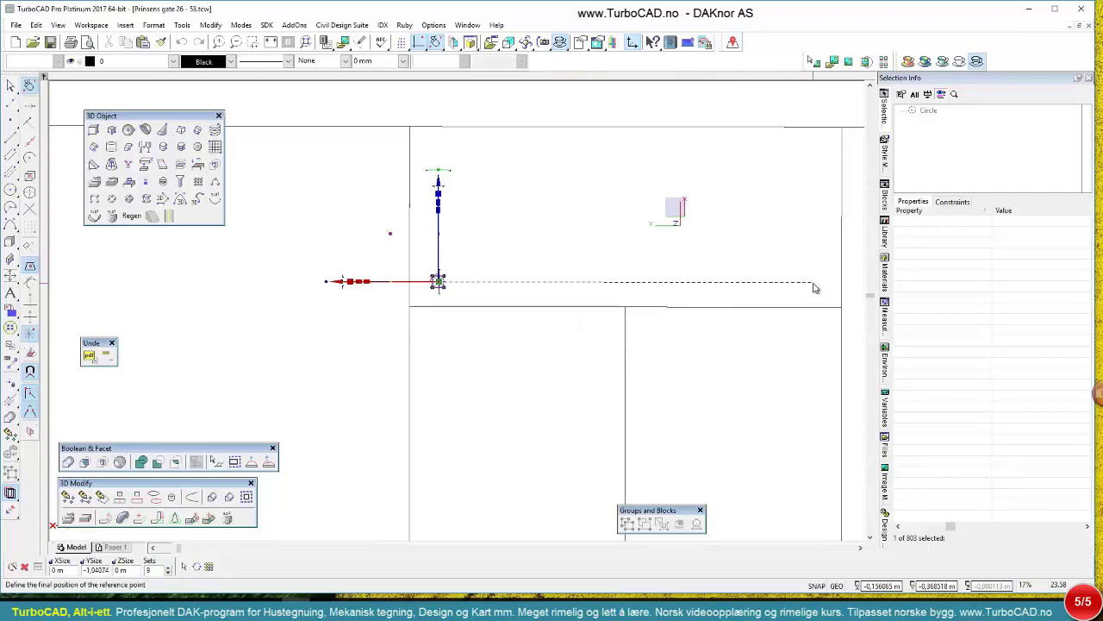
pyautogui.click(810, 287)
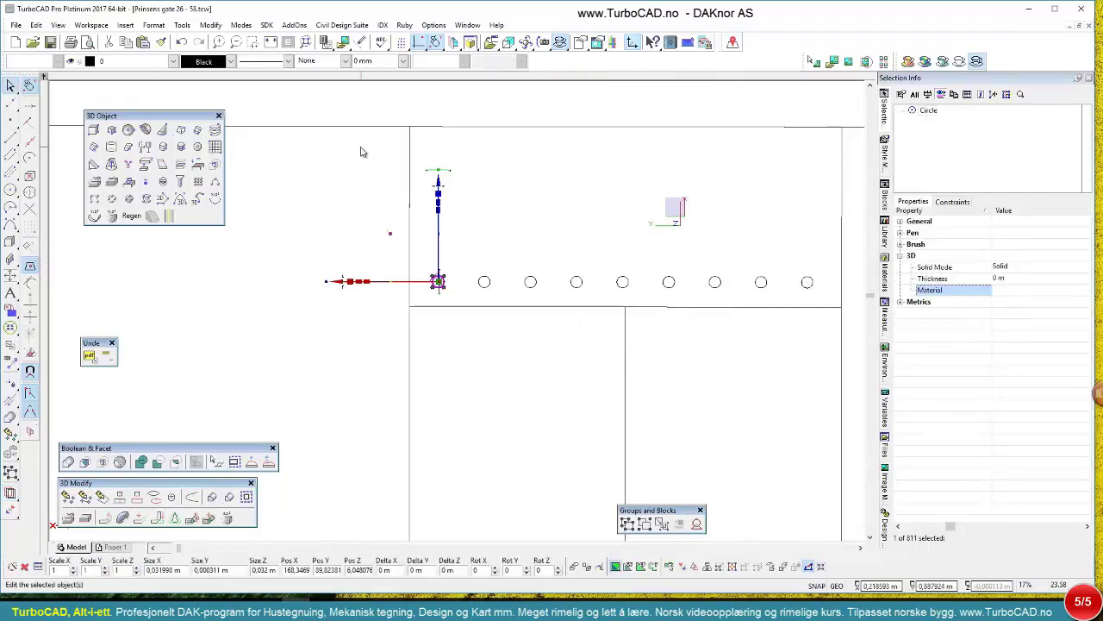
# - Copy the two end circles of the row straight upward with Linear Fit Copy in 4 sets, ending just above the beam section
pyautogui.scroll(-2, 458, 317)
pyautogui.scroll(1, 629, 365)
pyautogui.click(594, 337)
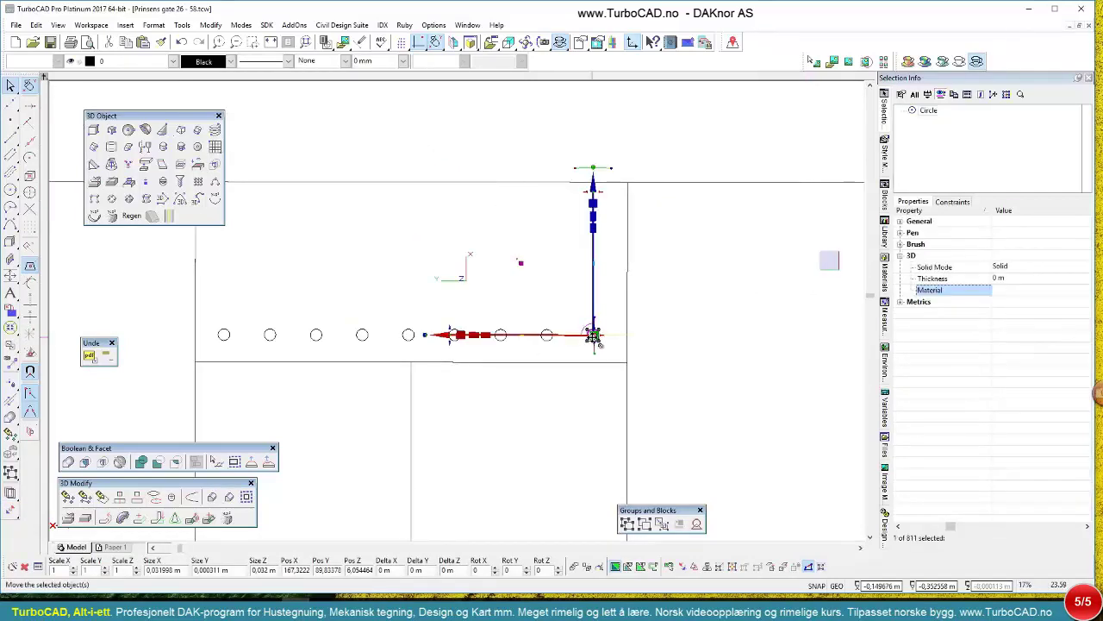
pyautogui.keyDown('shift'); pyautogui.click(226, 337); pyautogui.keyUp('shift')
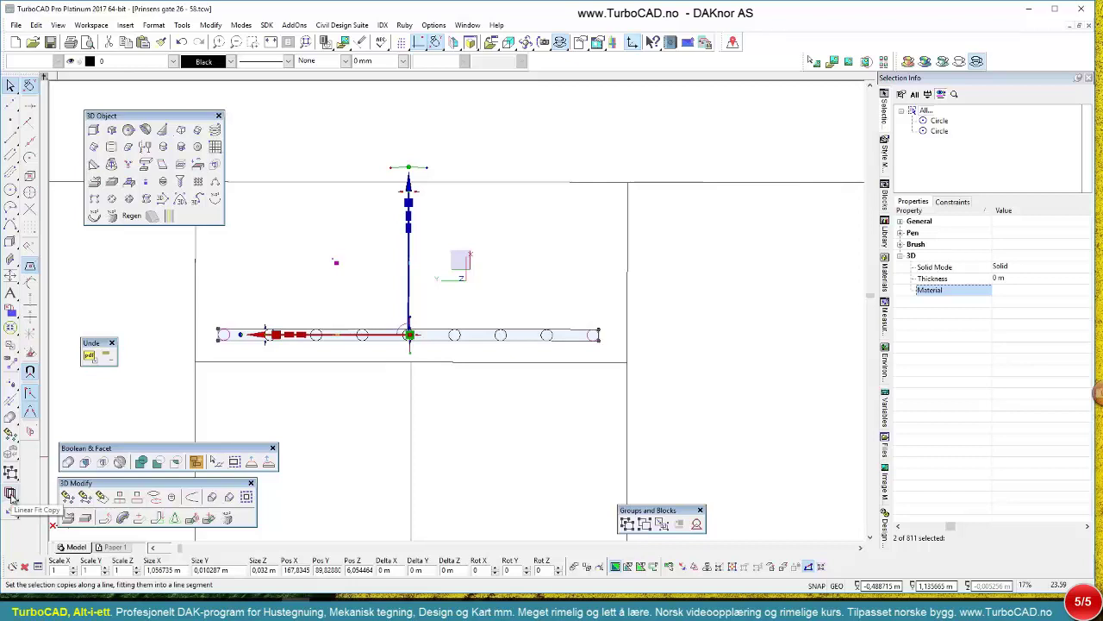
pyautogui.click(192, 518)
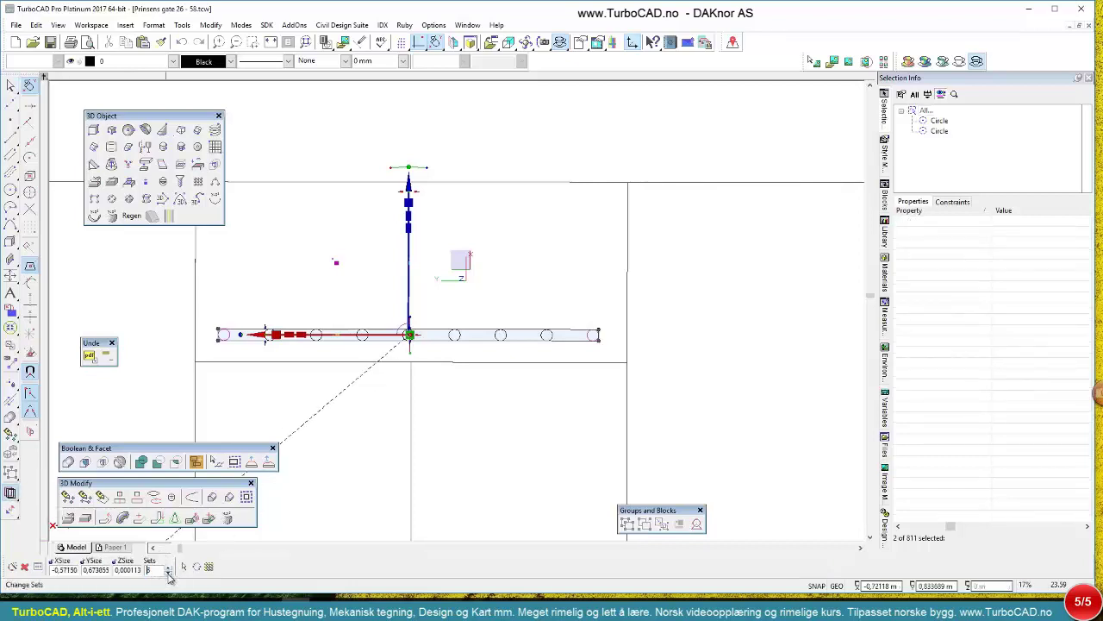
pyautogui.rightClick(693, 231)
pyautogui.click(616, 214)
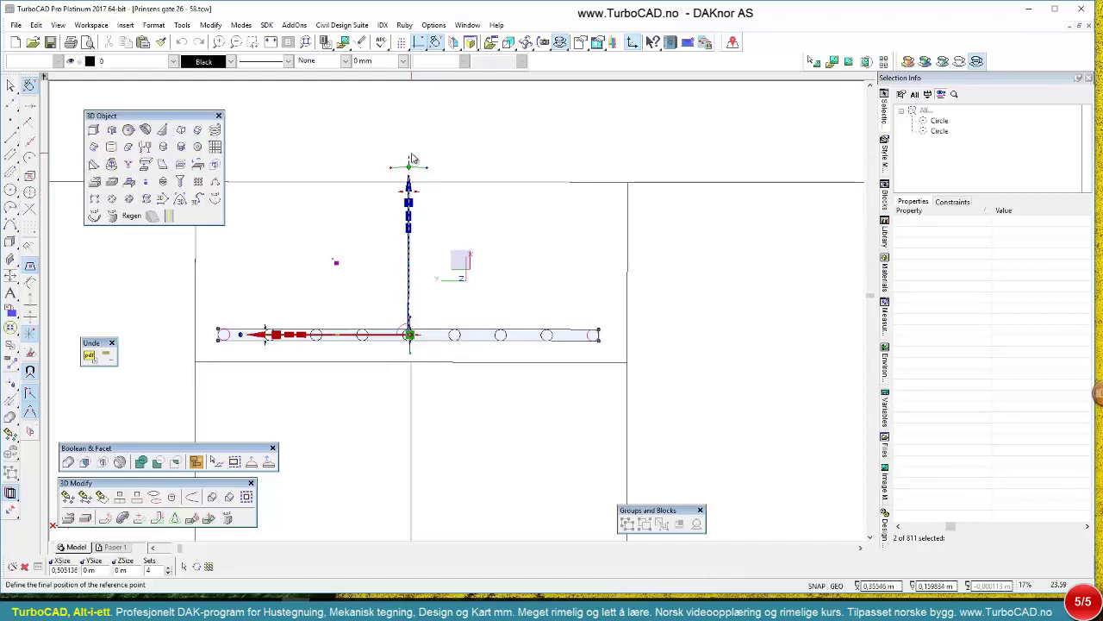
pyautogui.click(410, 163)
pyautogui.click(705, 285)
# - Draw a three-segment U-shaped polyline around the outside of the circles, with vertical legs about 0.62 m long
pyautogui.scroll(-3, 402, 296)
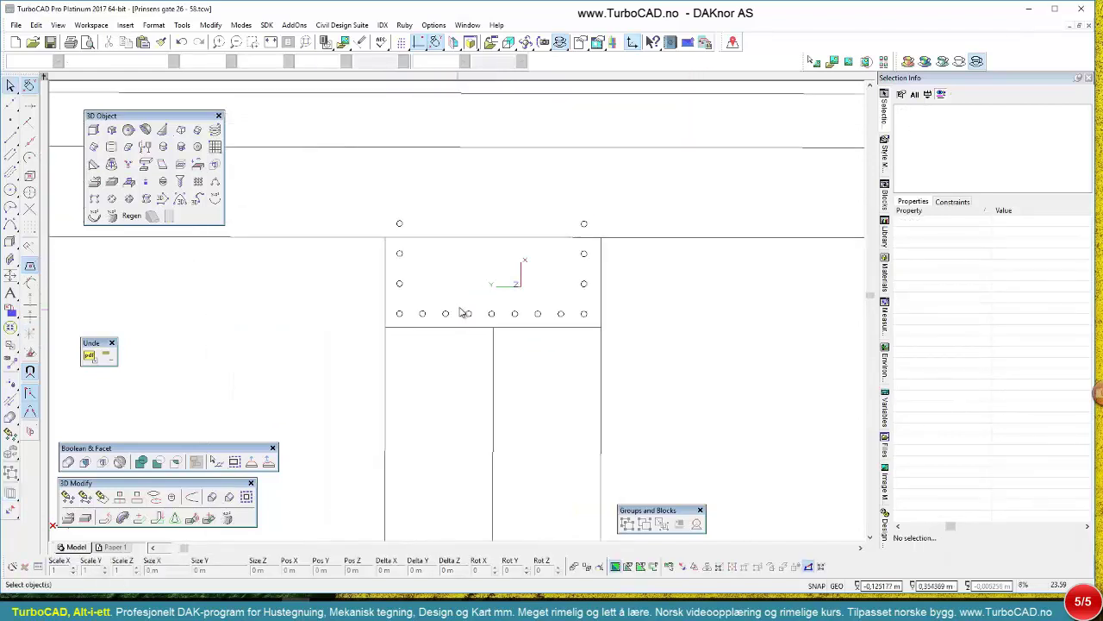
pyautogui.scroll(-2, 464, 318)
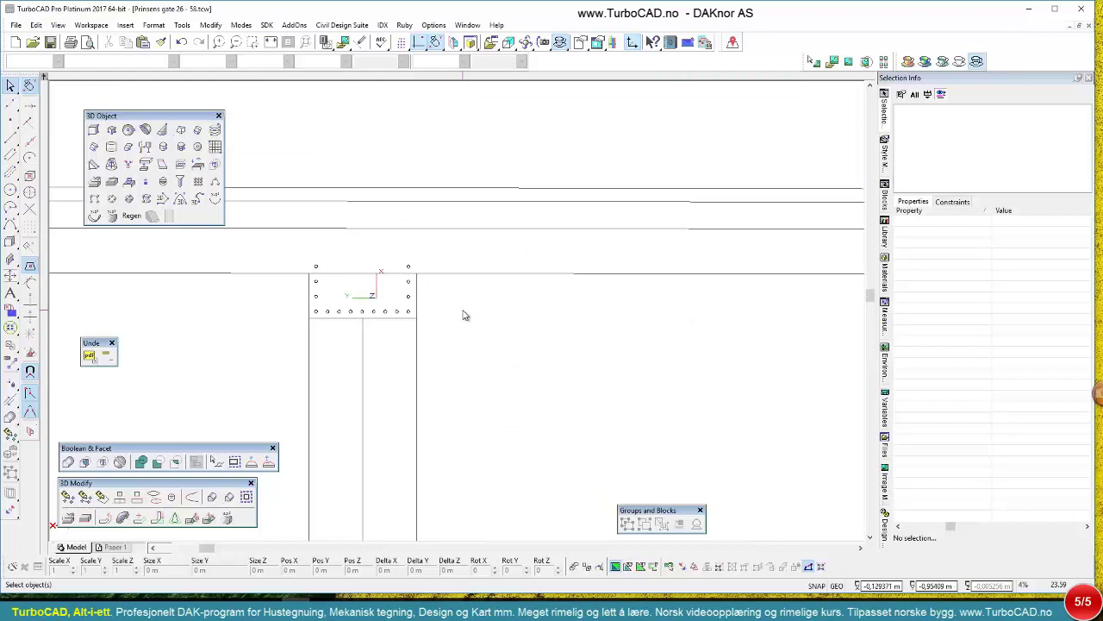
pyautogui.scroll(-3, 461, 314)
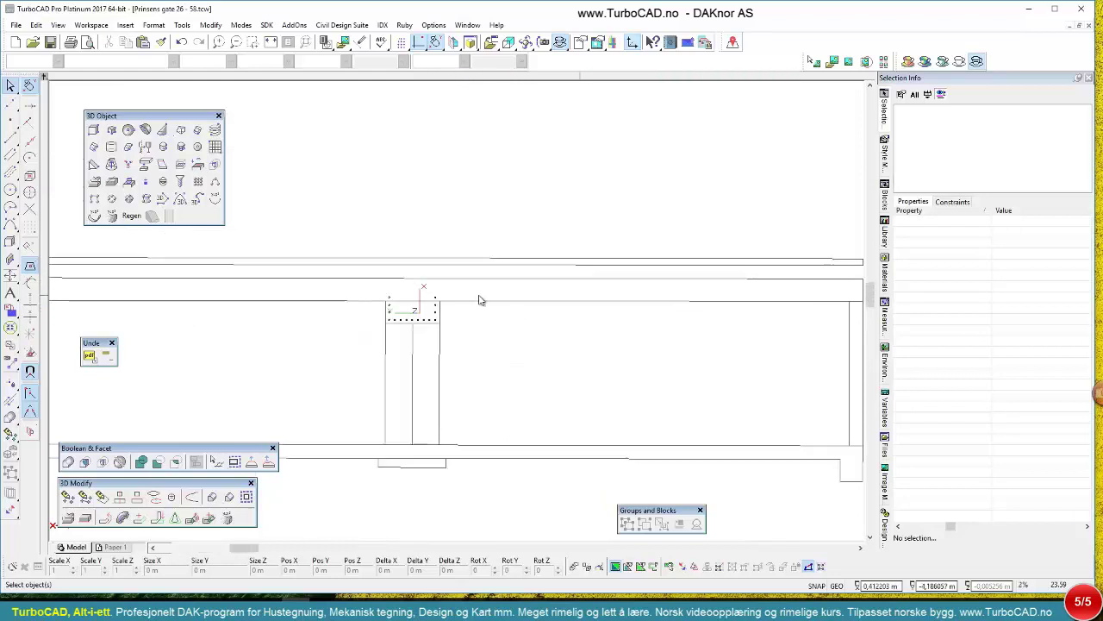
pyautogui.scroll(2, 385, 326)
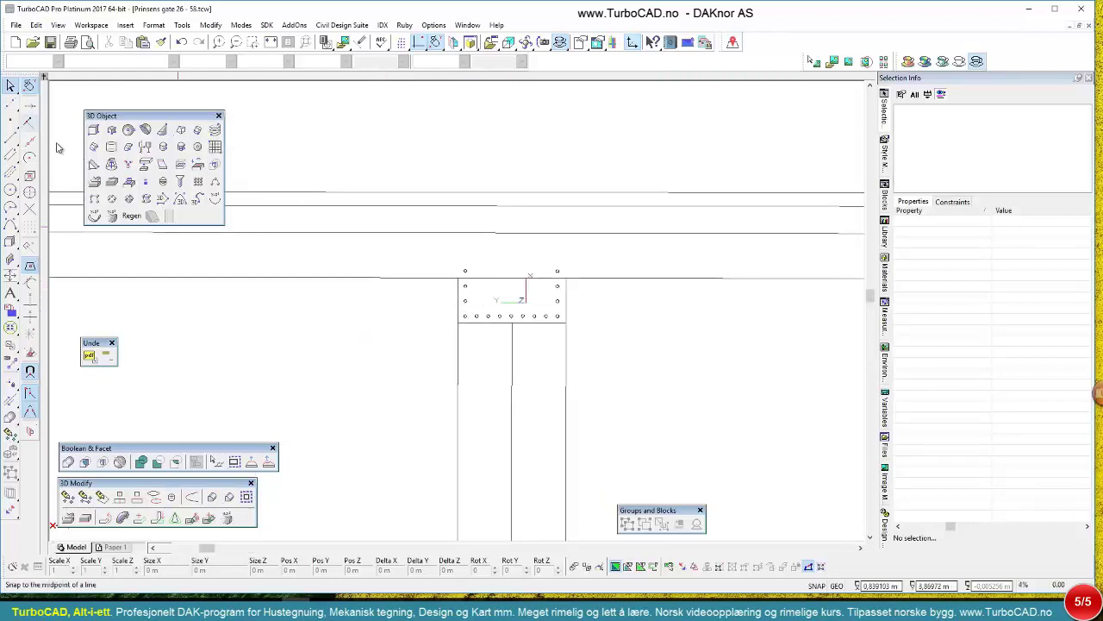
pyautogui.click(10, 138)
pyautogui.scroll(3, 449, 322)
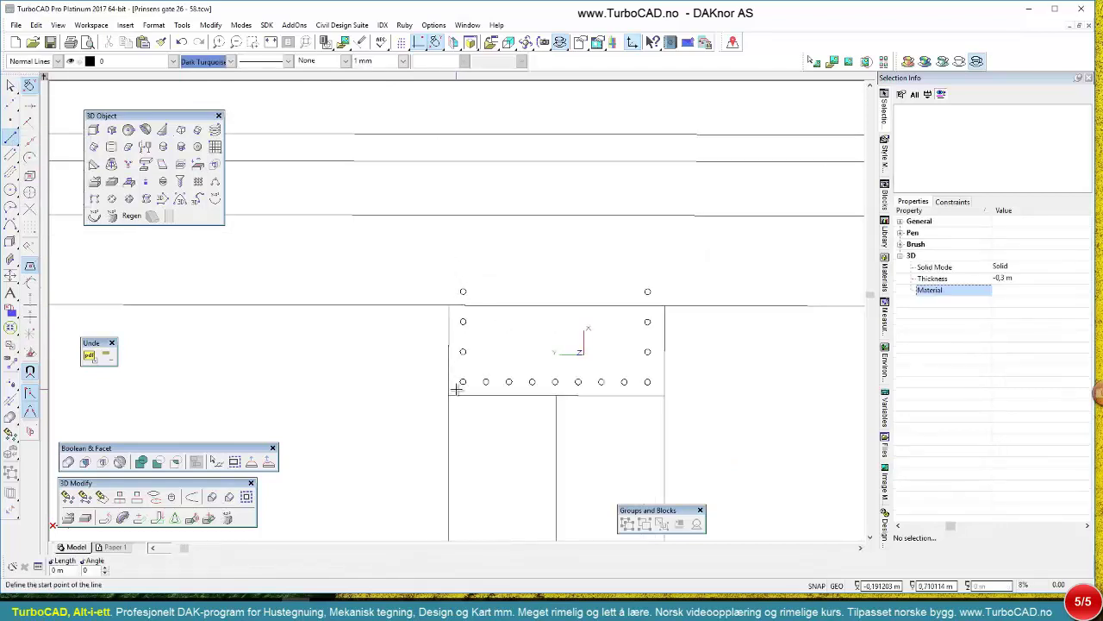
pyautogui.click(10, 139)
pyautogui.click(46, 145)
pyautogui.scroll(-3, 458, 312)
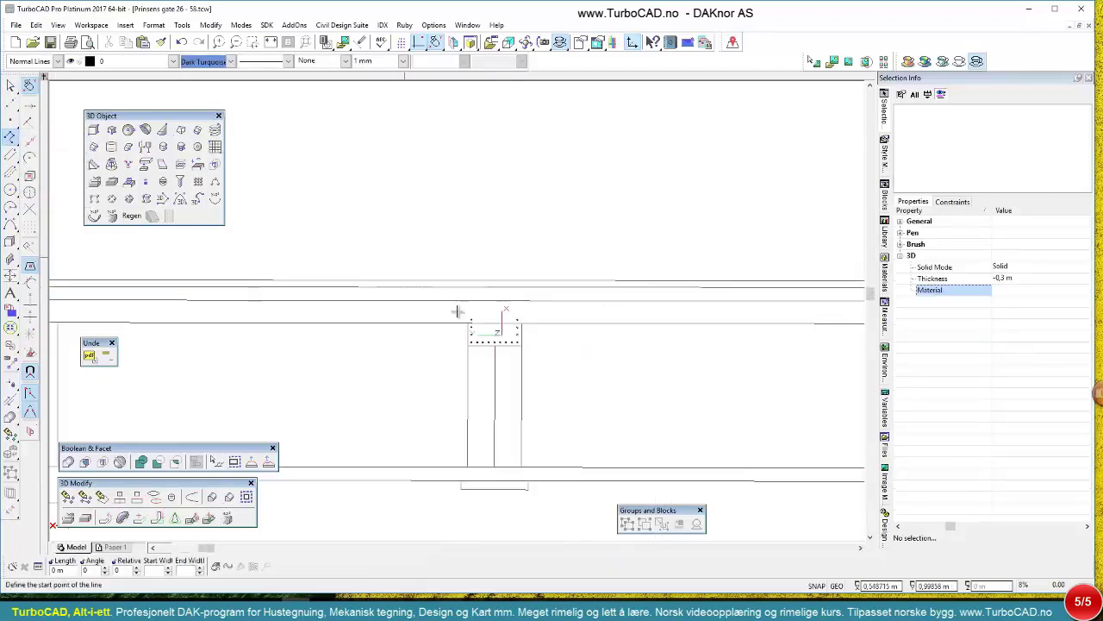
pyautogui.scroll(2, 457, 312)
pyautogui.scroll(-2, 457, 311)
pyautogui.scroll(4, 456, 306)
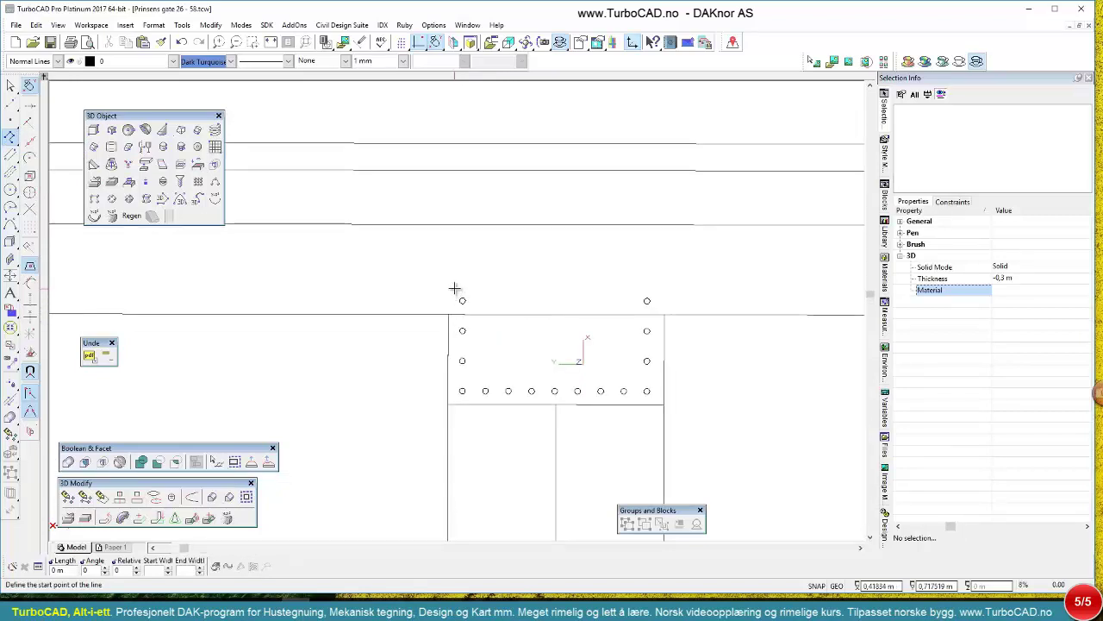
pyautogui.click(455, 288)
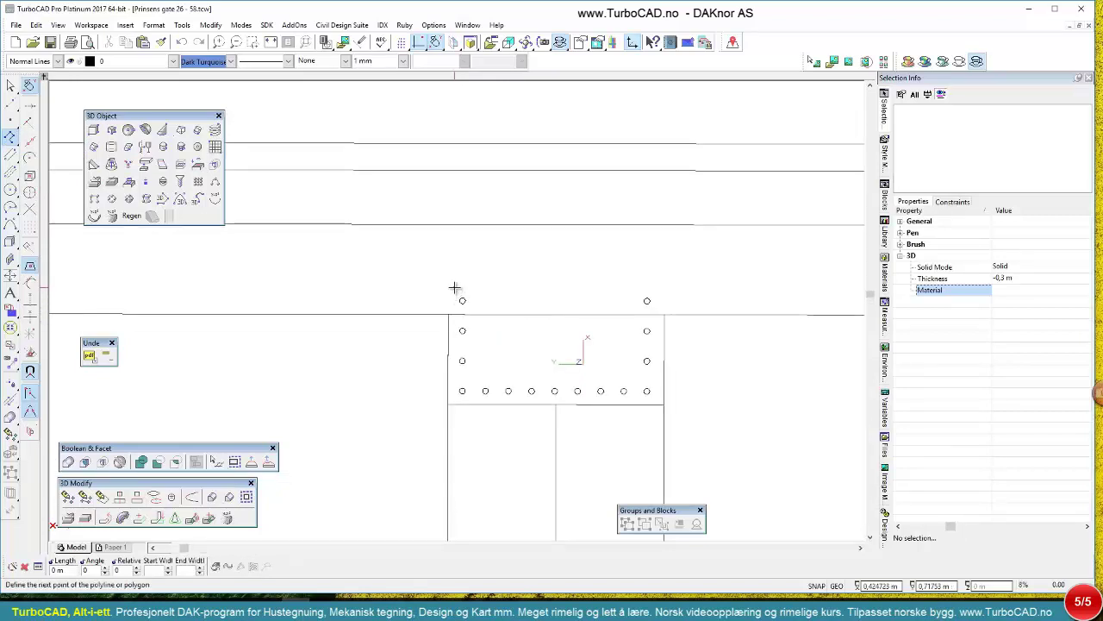
pyautogui.click(455, 400)
pyautogui.click(654, 399)
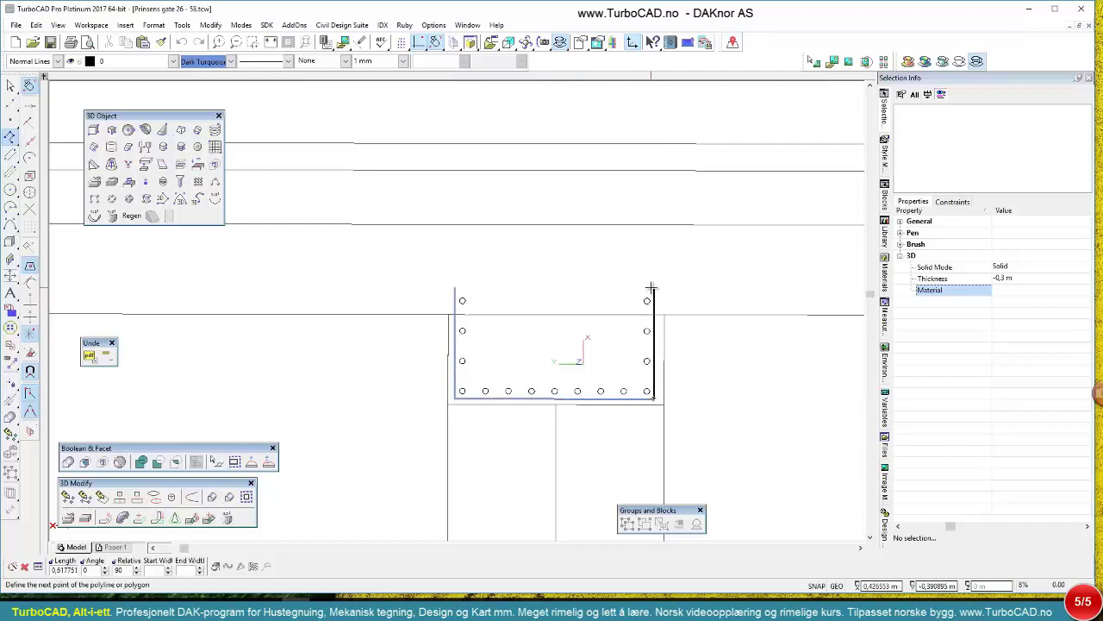
pyautogui.click(654, 288)
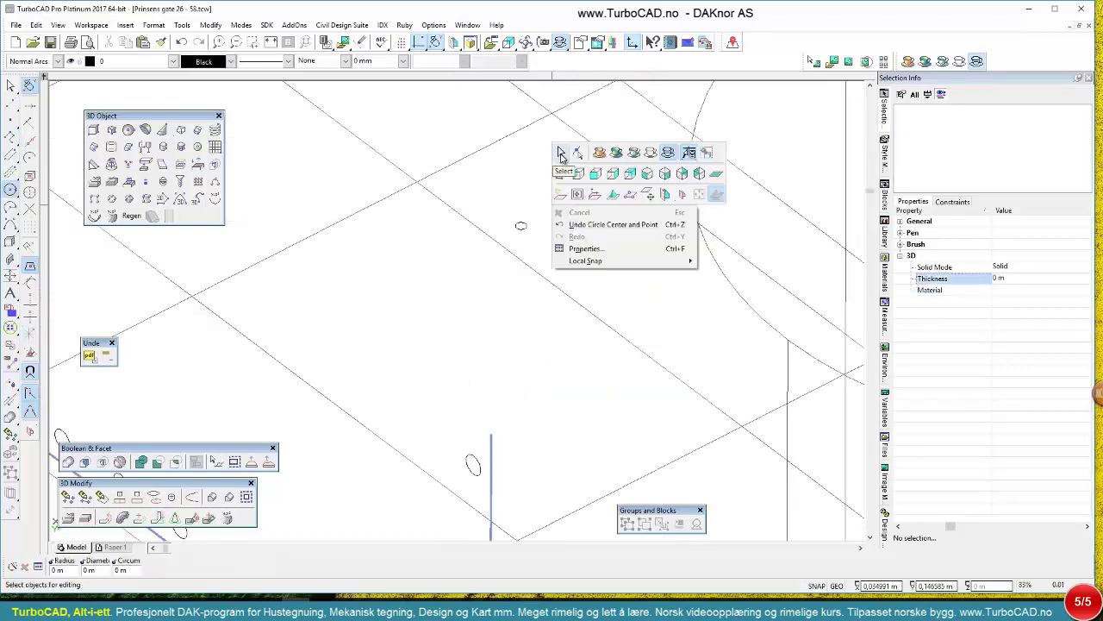
# - Move the small horizontal circle by its reference point onto the upper end of the U-shaped polyline
pyautogui.click(562, 155)
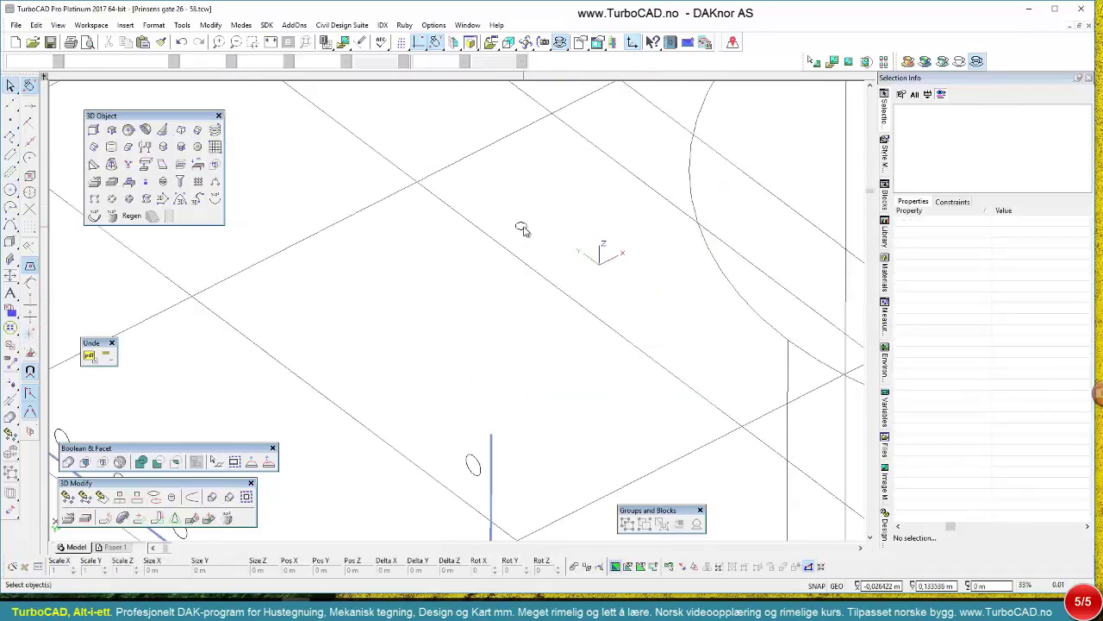
pyautogui.click(523, 227)
pyautogui.click(521, 226)
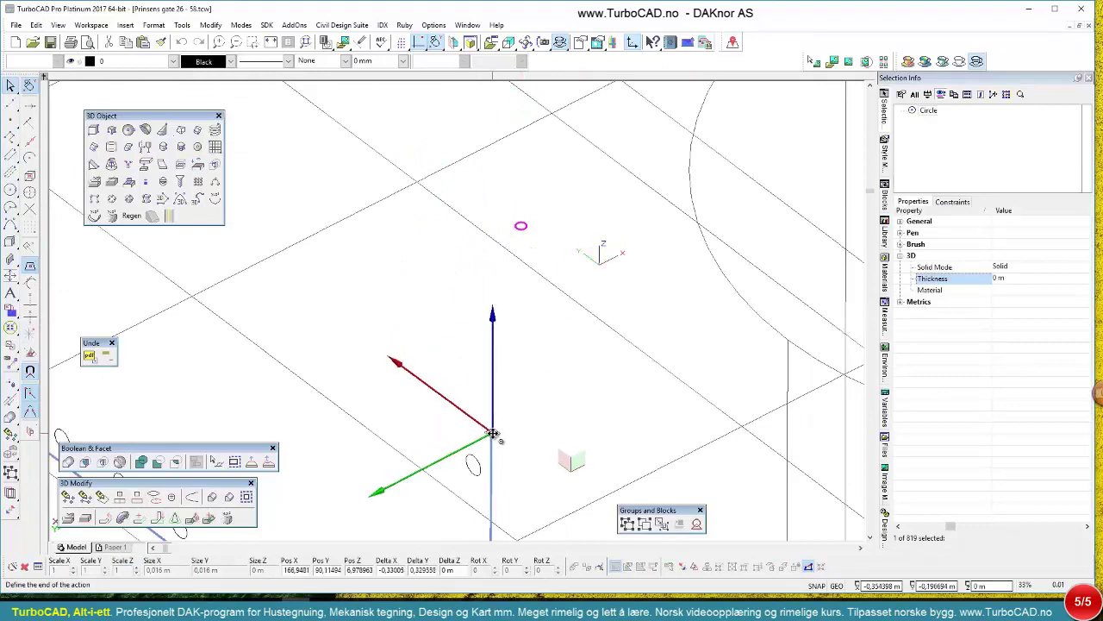
pyautogui.click(492, 433)
pyautogui.scroll(-3, 514, 440)
pyautogui.moveTo(509, 469); pyautogui.dragTo(456, 313, button='middle')
pyautogui.click(113, 289)
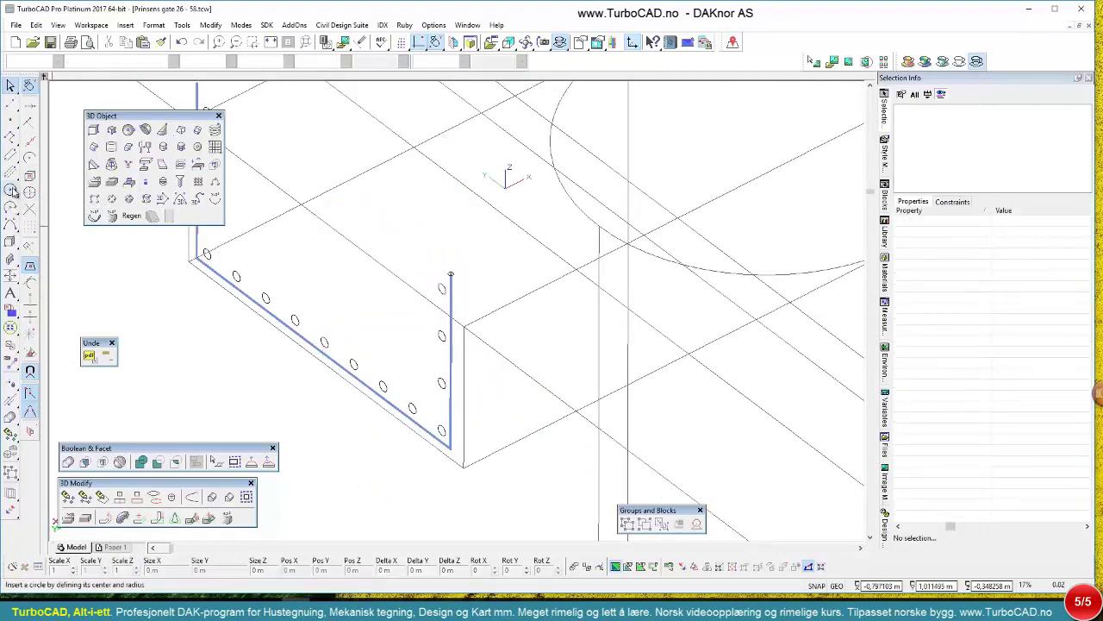
# - Sweep the small circle along the U-shaped polyline to form the stirrup around the reinforcement bars
pyautogui.click(10, 243)
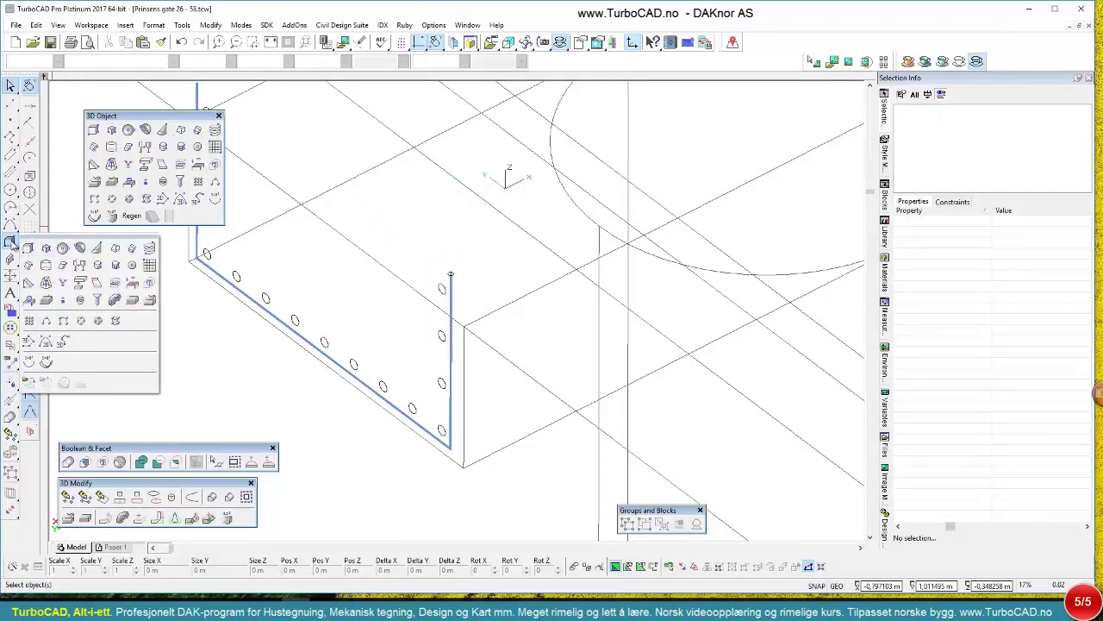
pyautogui.click(28, 265)
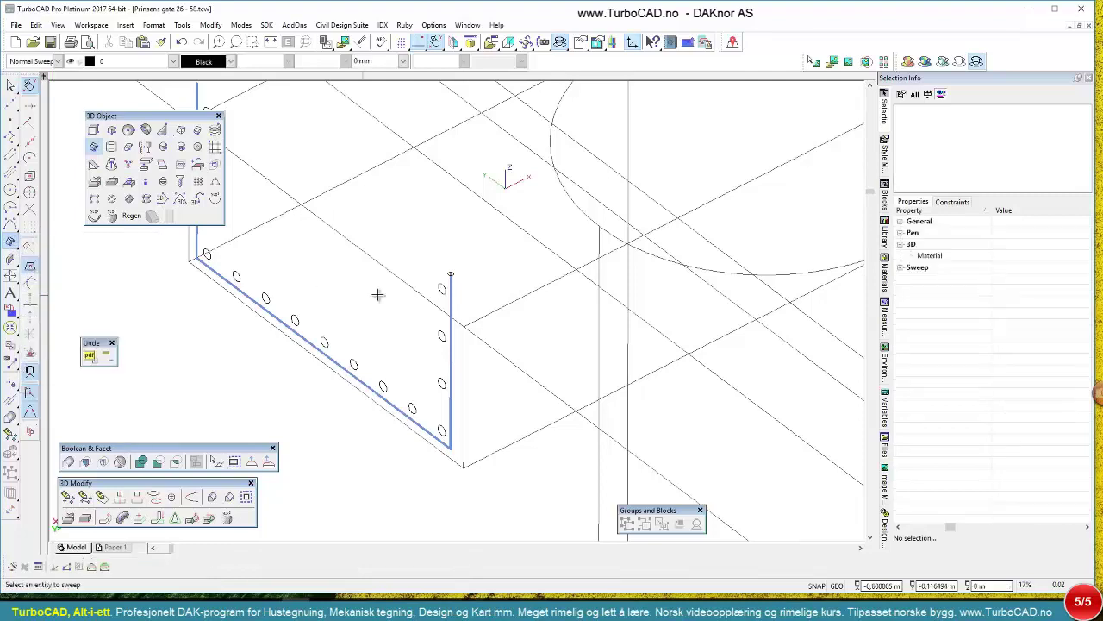
pyautogui.scroll(5, 457, 312)
pyautogui.click(356, 270)
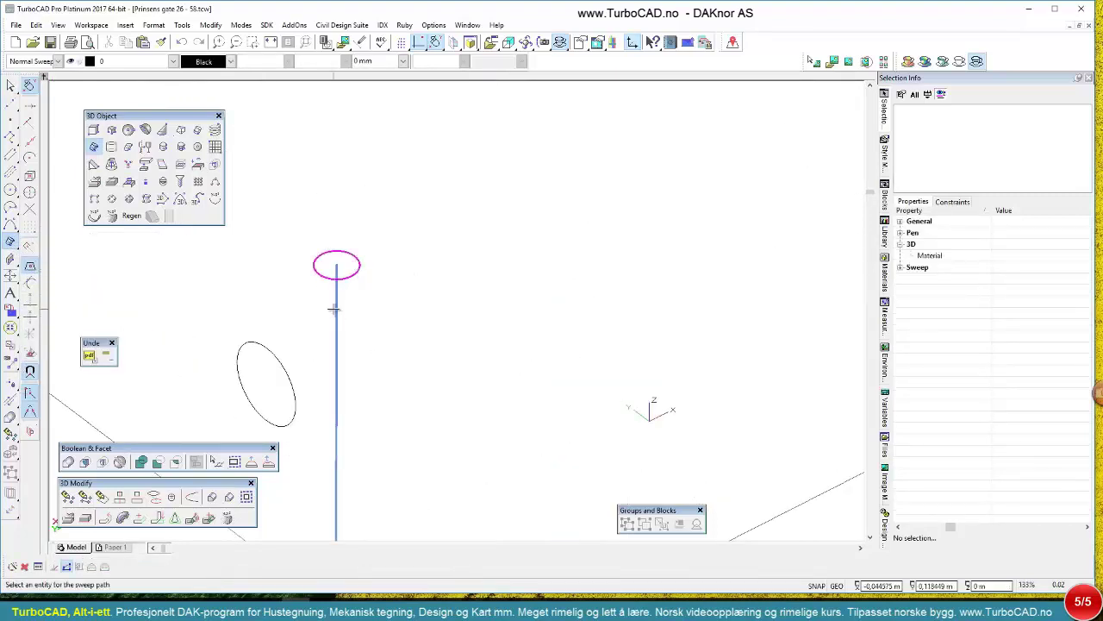
pyautogui.click(336, 310)
pyautogui.scroll(-5, 451, 312)
pyautogui.scroll(5, 448, 464)
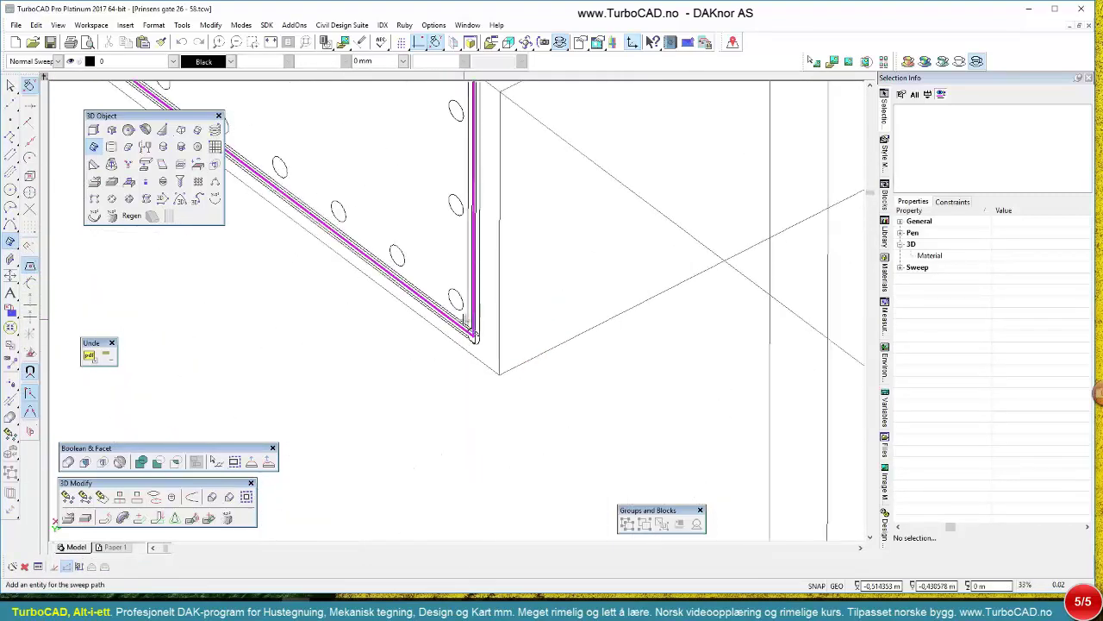
pyautogui.click(475, 332)
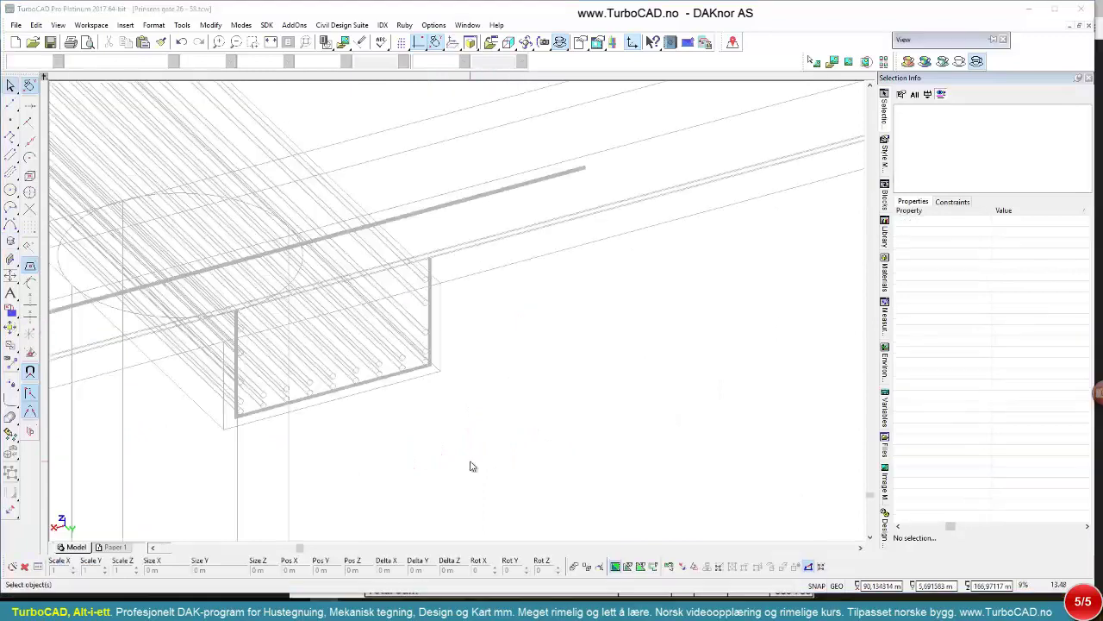
# - Switch to the back view and place the user coordinate system by facet on the slab's end face above the beam
pyautogui.hotkey('ctrl', 'b')
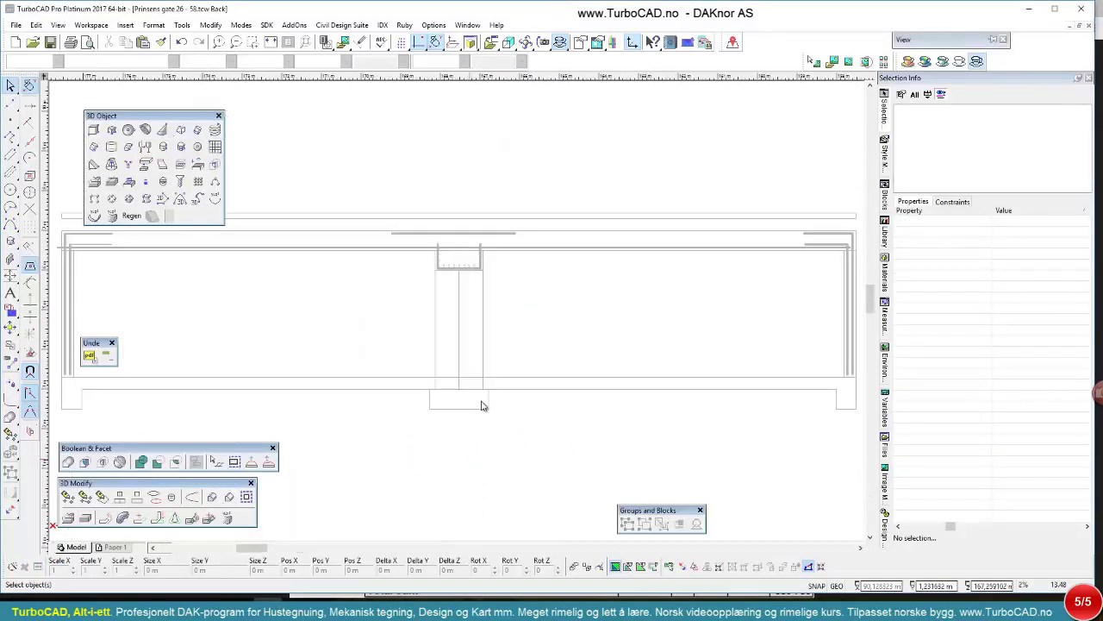
pyautogui.scroll(2, 449, 252)
pyautogui.moveTo(448, 251); pyautogui.dragTo(467, 319, button='middle')
pyautogui.scroll(2, 466, 319)
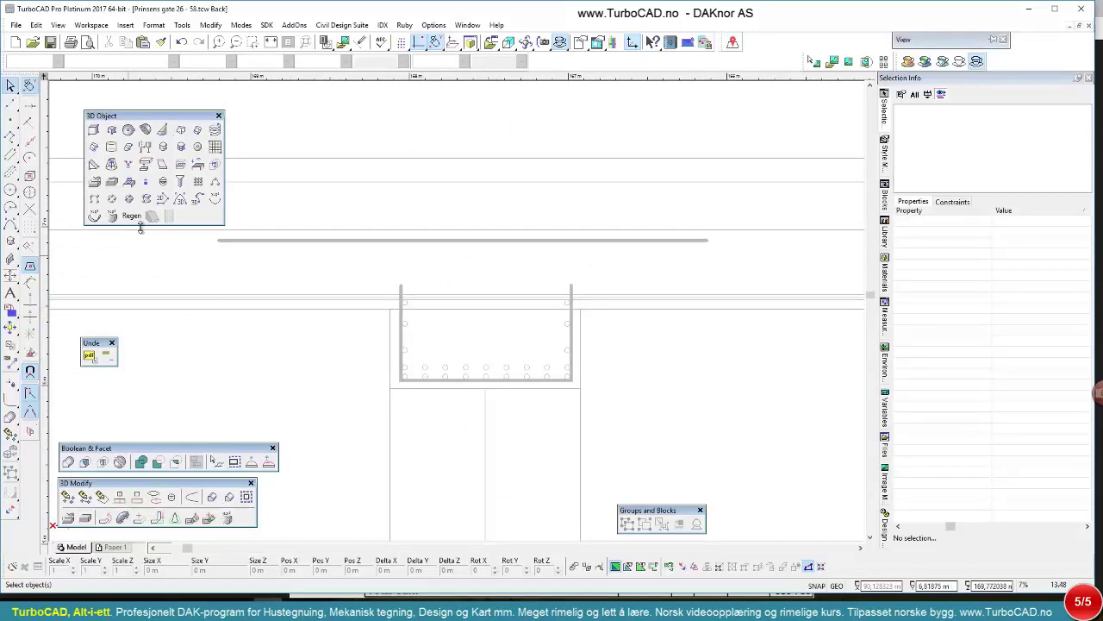
pyautogui.rightClick(624, 273)
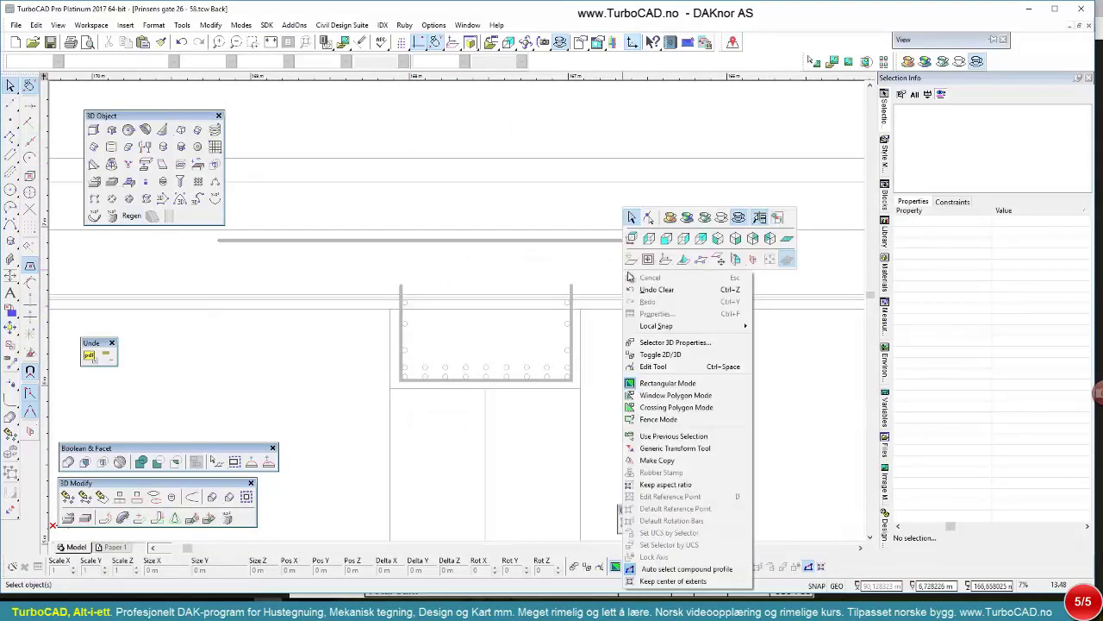
pyautogui.click(736, 258)
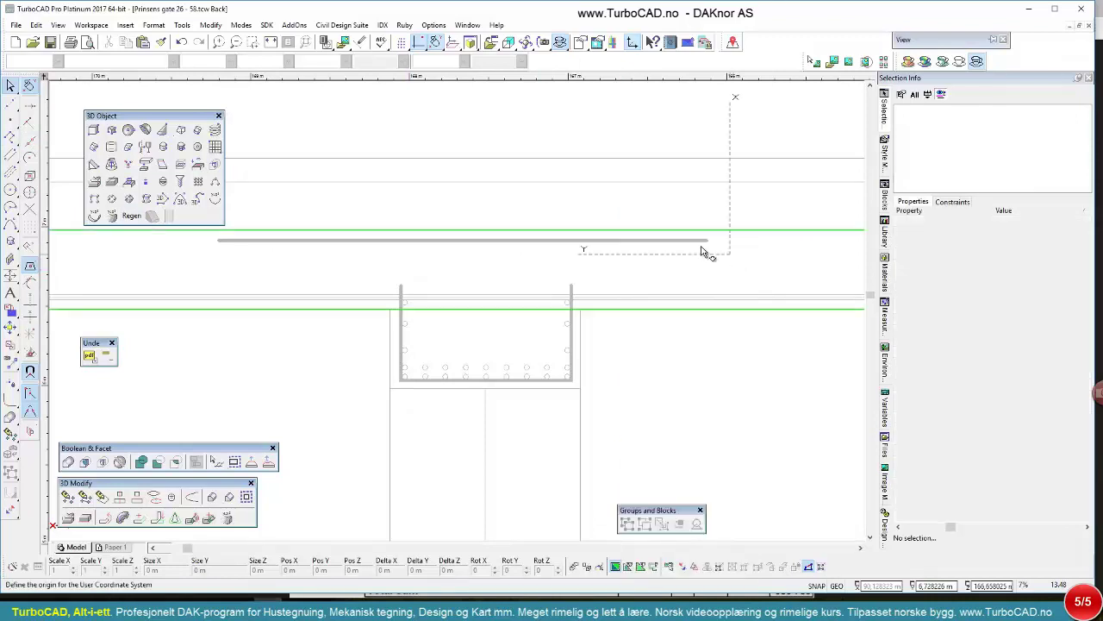
pyautogui.click(91, 214)
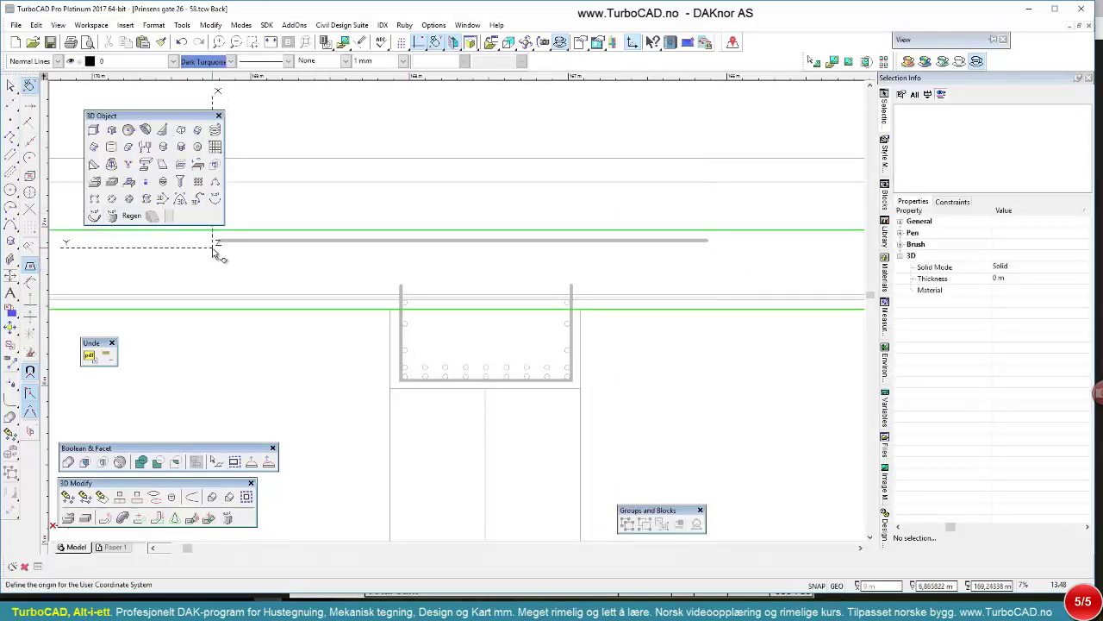
pyautogui.click(288, 276)
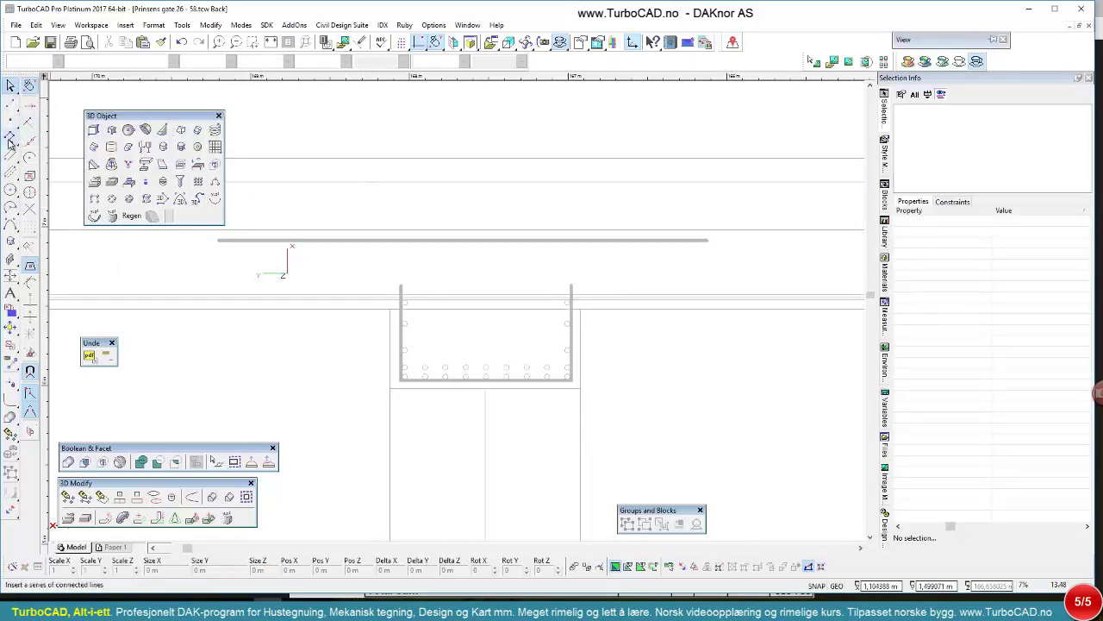
# - Insert construction lines along the slab's upper and lower edges and along the beam section's sides and bottom
pyautogui.click(13, 106)
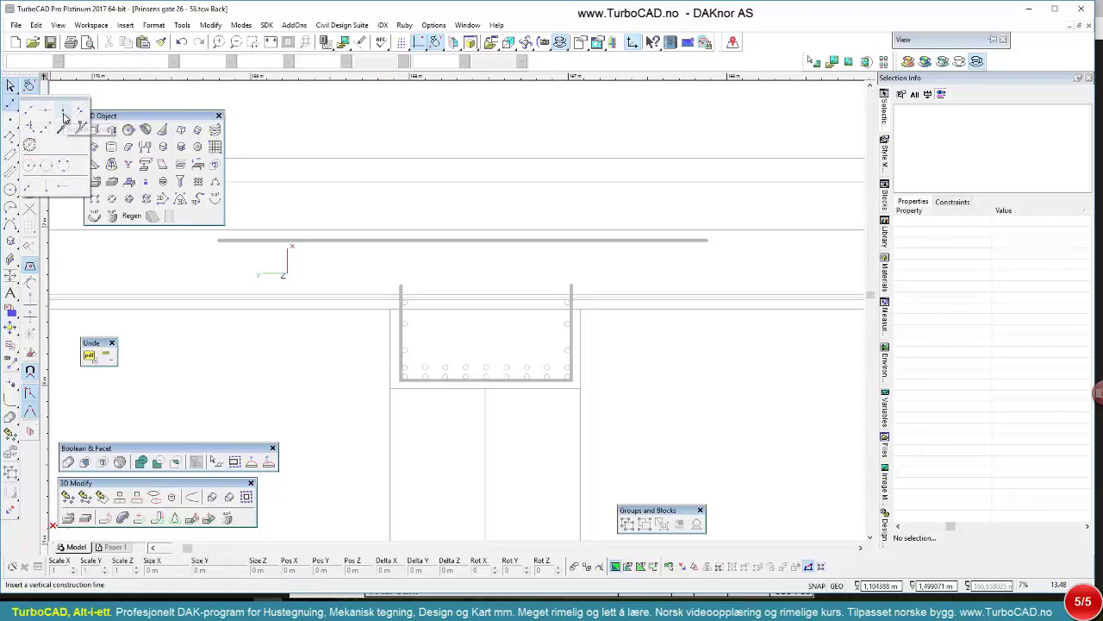
pyautogui.click(65, 119)
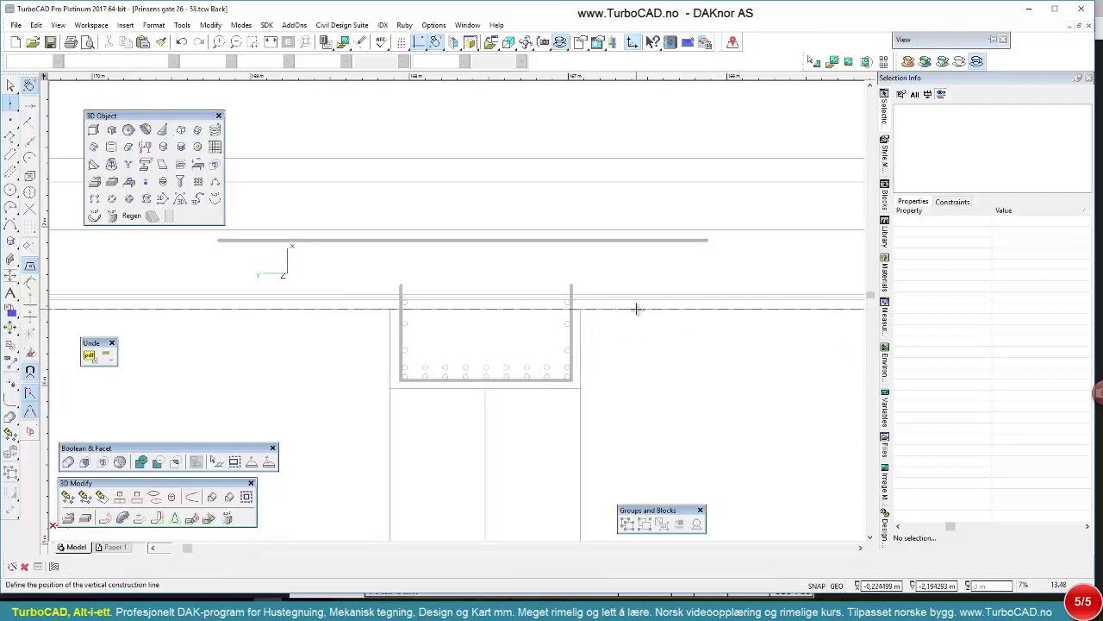
pyautogui.click(637, 308)
pyautogui.click(732, 230)
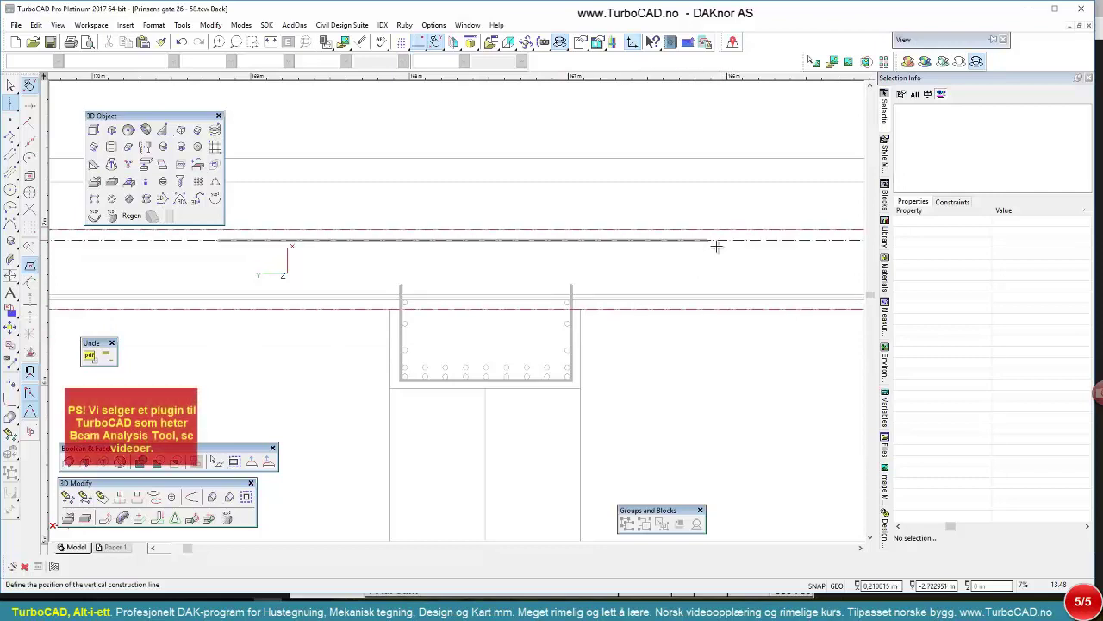
pyautogui.click(524, 388)
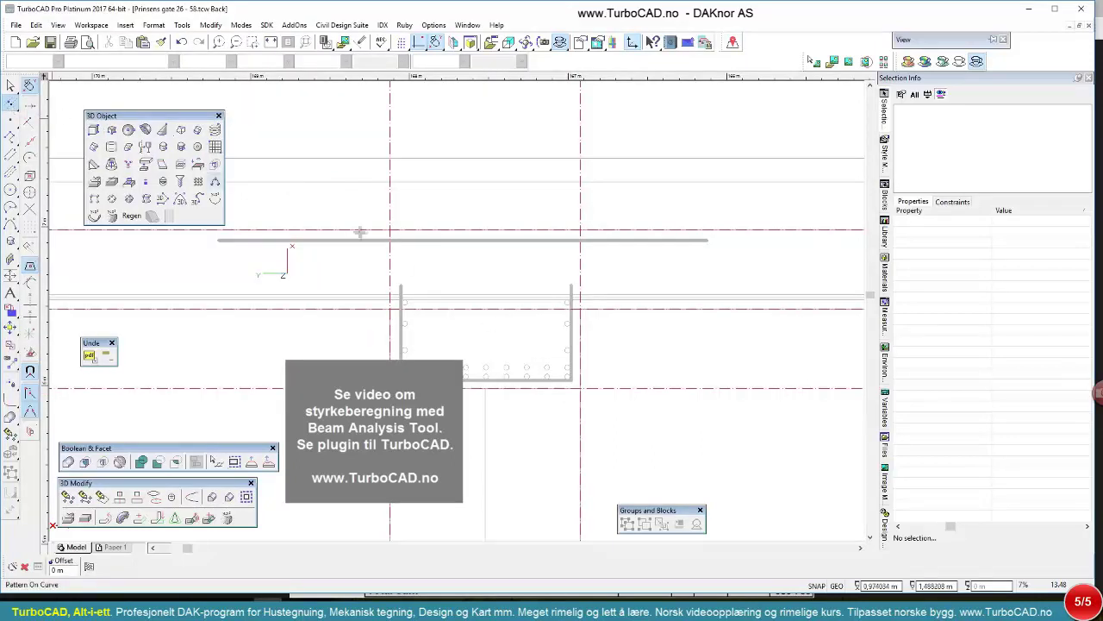
# - Insert a construction line parallel to the beam's bottom edge line, offset 0.064 m inward
pyautogui.scroll(3, 547, 387)
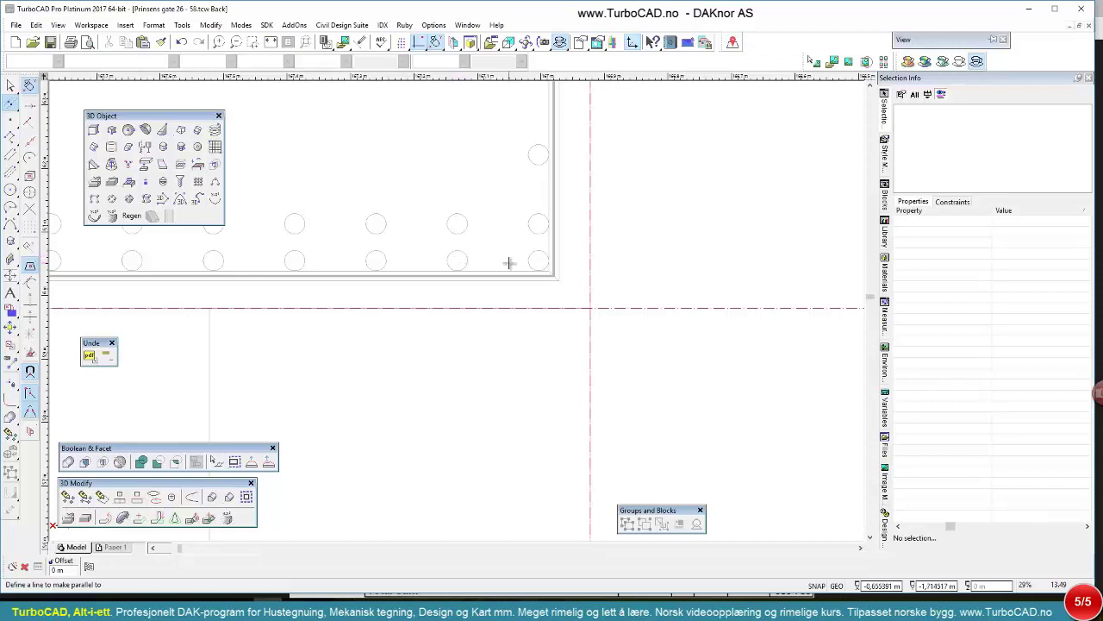
pyautogui.click(635, 308)
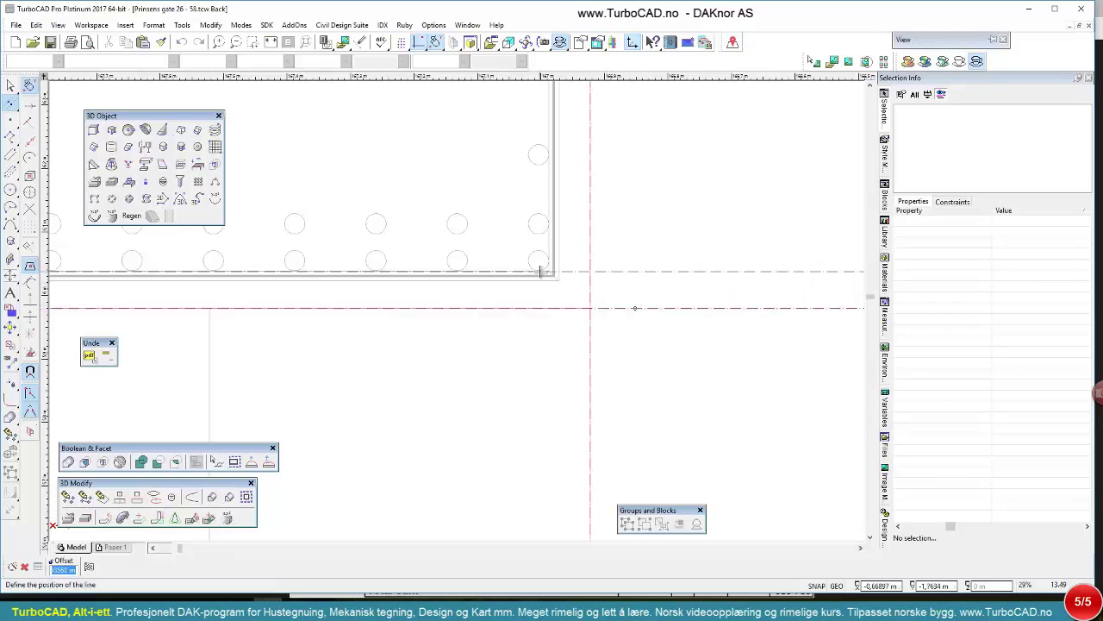
pyautogui.write('0,064')
pyautogui.press('Return')
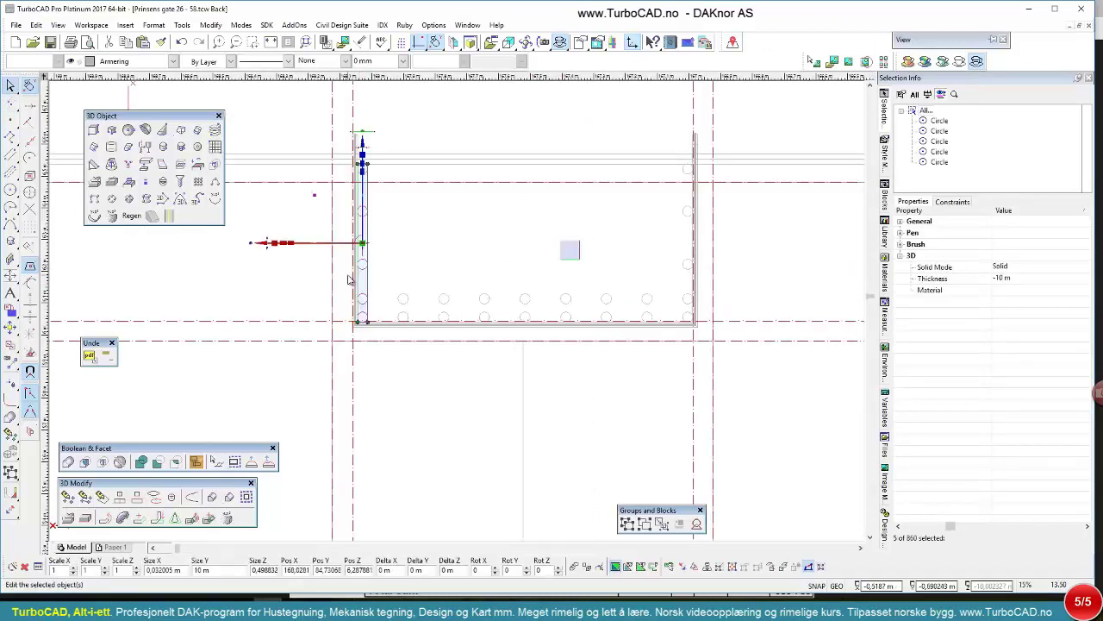
# - Move the selected column of five bar circles horizontally outward by about 0.014 m, toward the stirrup leg
pyautogui.scroll(1, 350, 281)
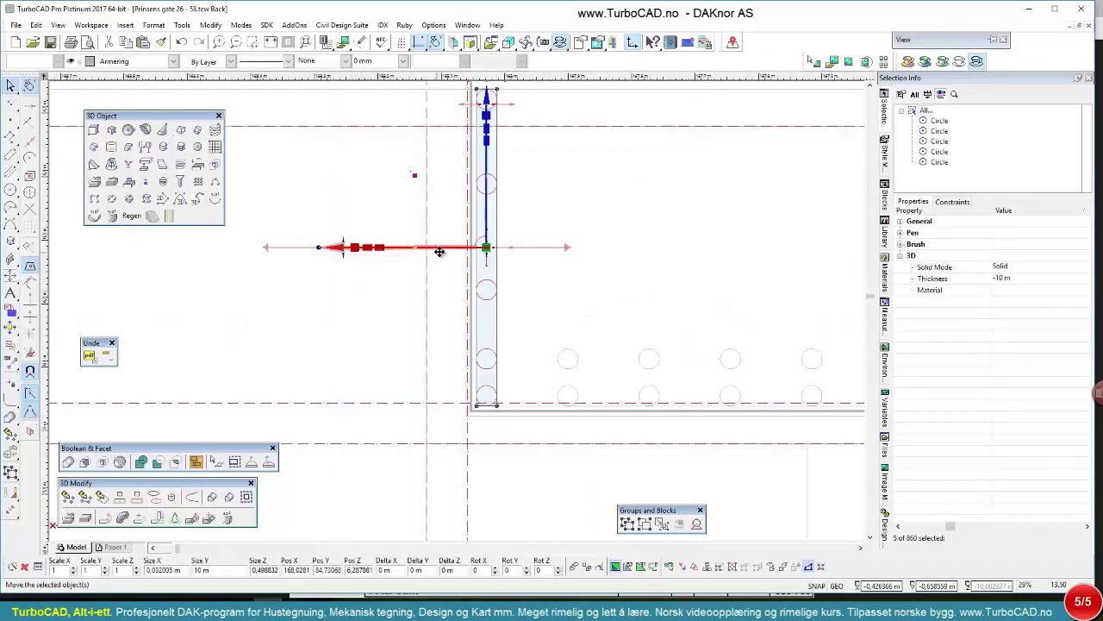
pyautogui.moveTo(443, 247); pyautogui.dragTo(435, 246)
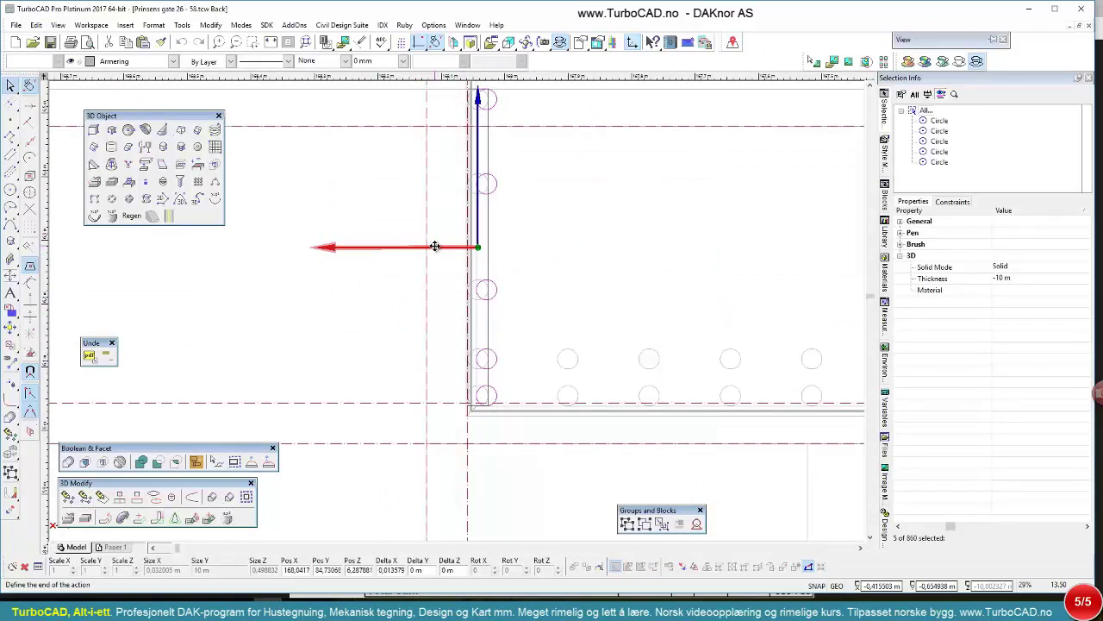
pyautogui.click(435, 247)
pyautogui.scroll(-2, 458, 255)
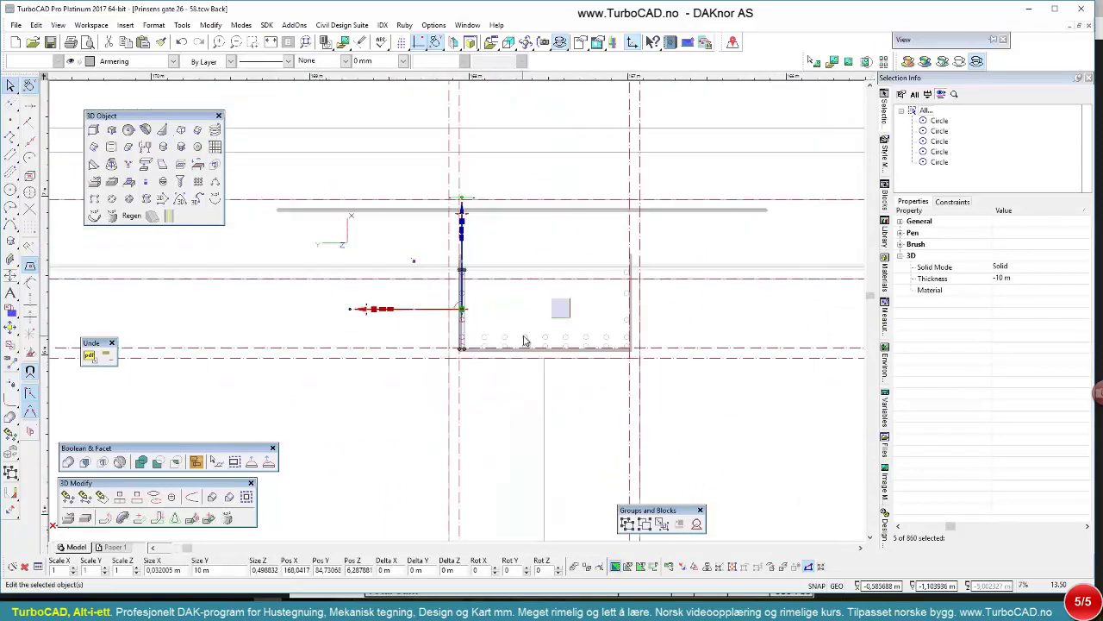
# - Select the opposite column of five bar circles and check its alignment with the nearby construction line
pyautogui.scroll(1, 615, 333)
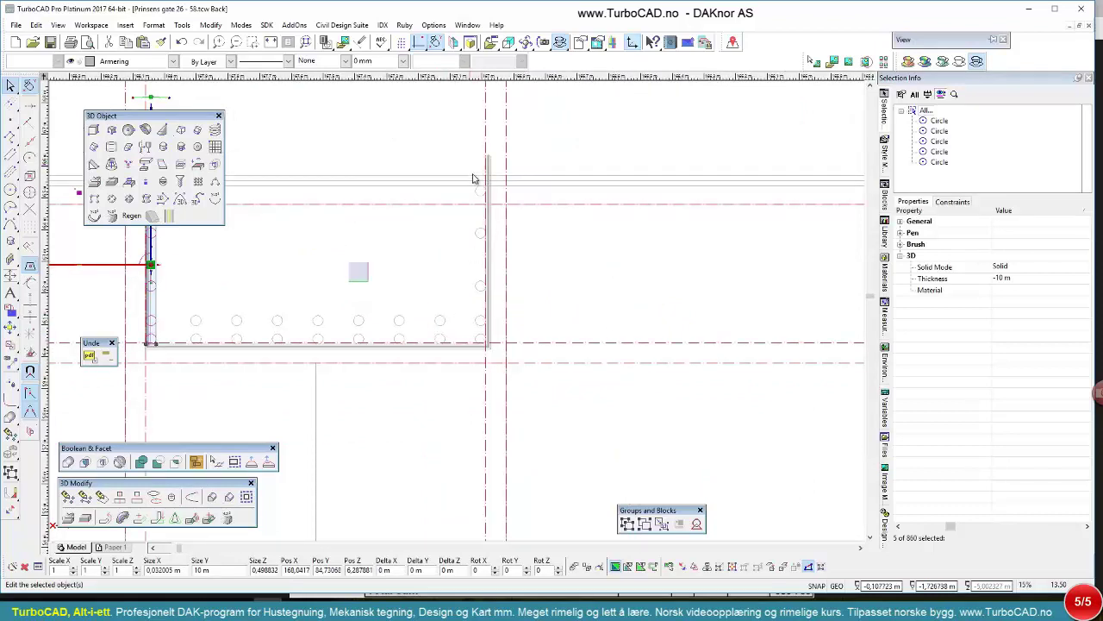
pyautogui.moveTo(471, 167); pyautogui.dragTo(494, 369)
pyautogui.scroll(5, 456, 312)
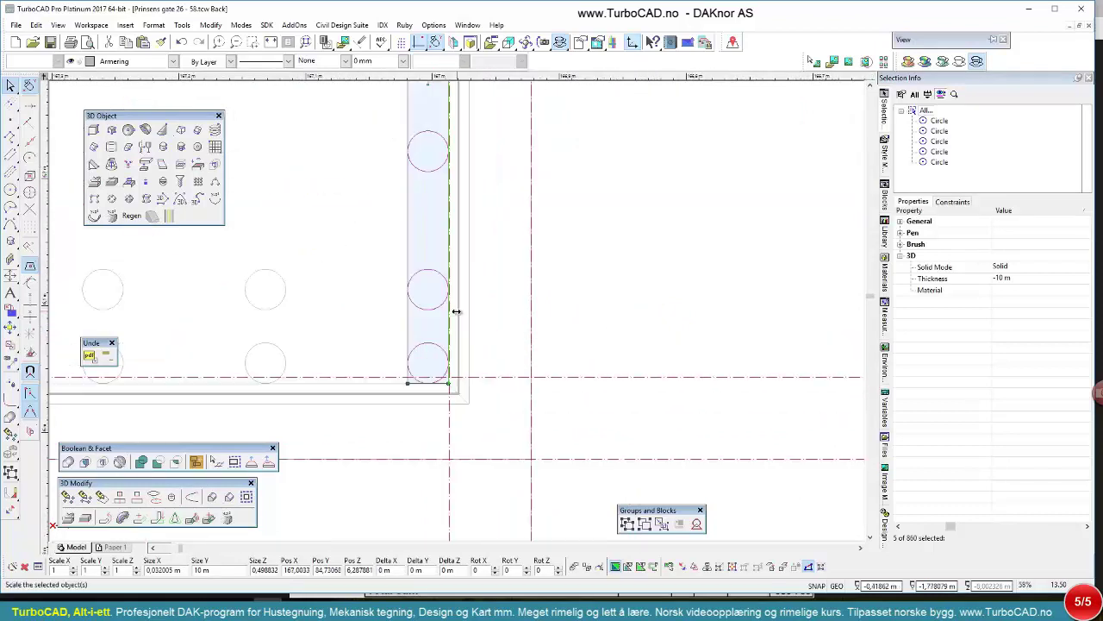
pyautogui.click(433, 399)
# - Select the two lower rows of bar circles and move them vertically toward the offset construction line
pyautogui.scroll(-2, 433, 399)
pyautogui.moveTo(362, 268); pyautogui.dragTo(763, 325)
pyautogui.scroll(5, 586, 293)
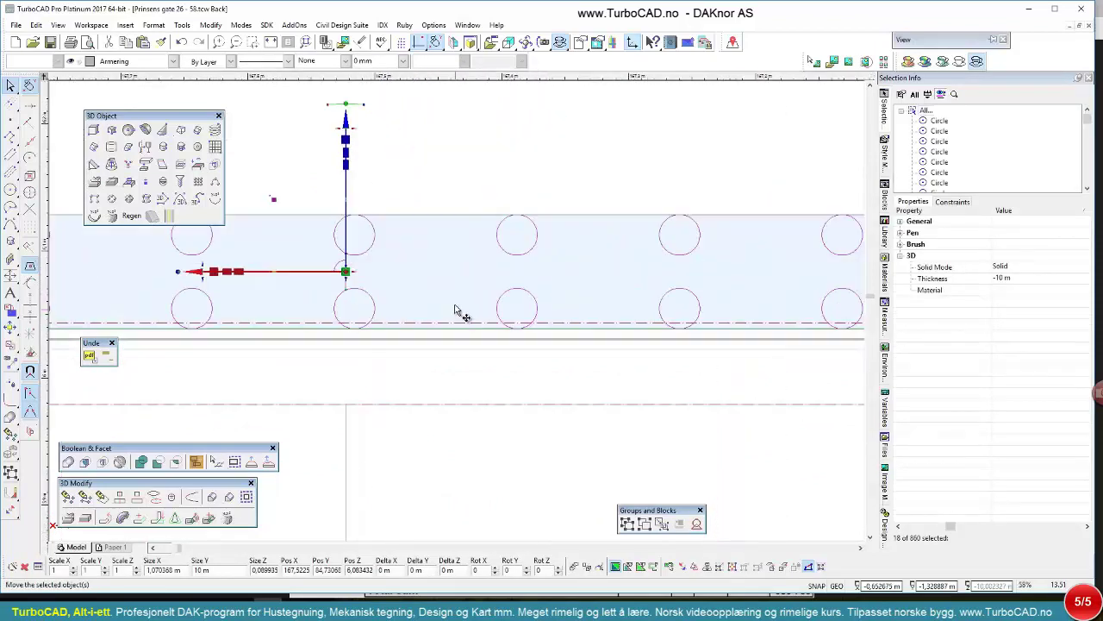
pyautogui.click(346, 241)
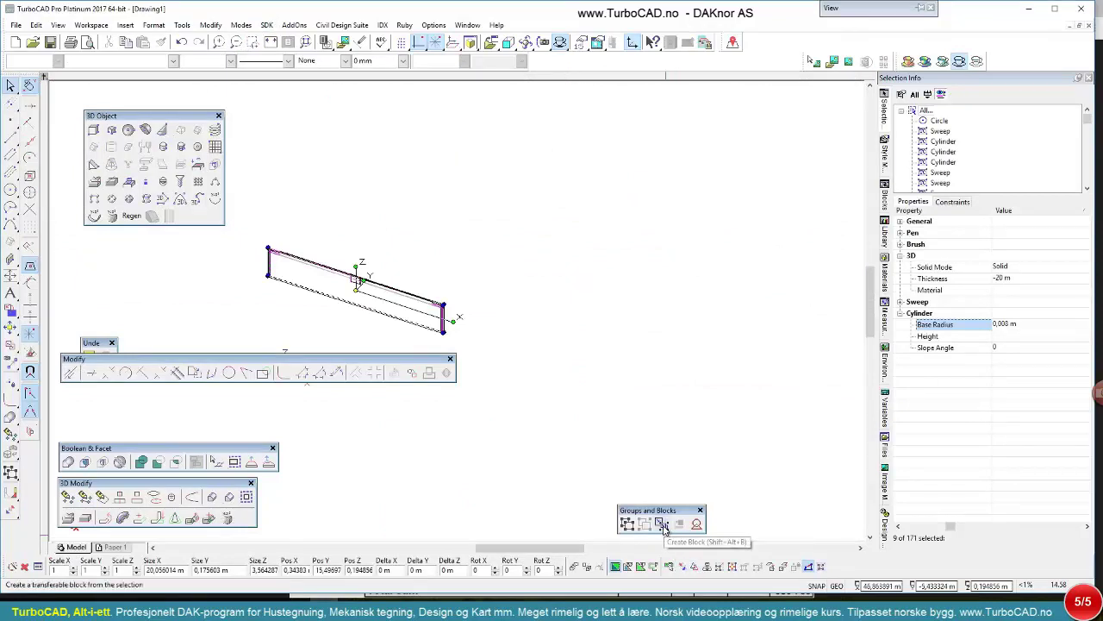
# - Create a block named armering_xy from the selected reinforcement, inserted at its current location
pyautogui.click(662, 525)
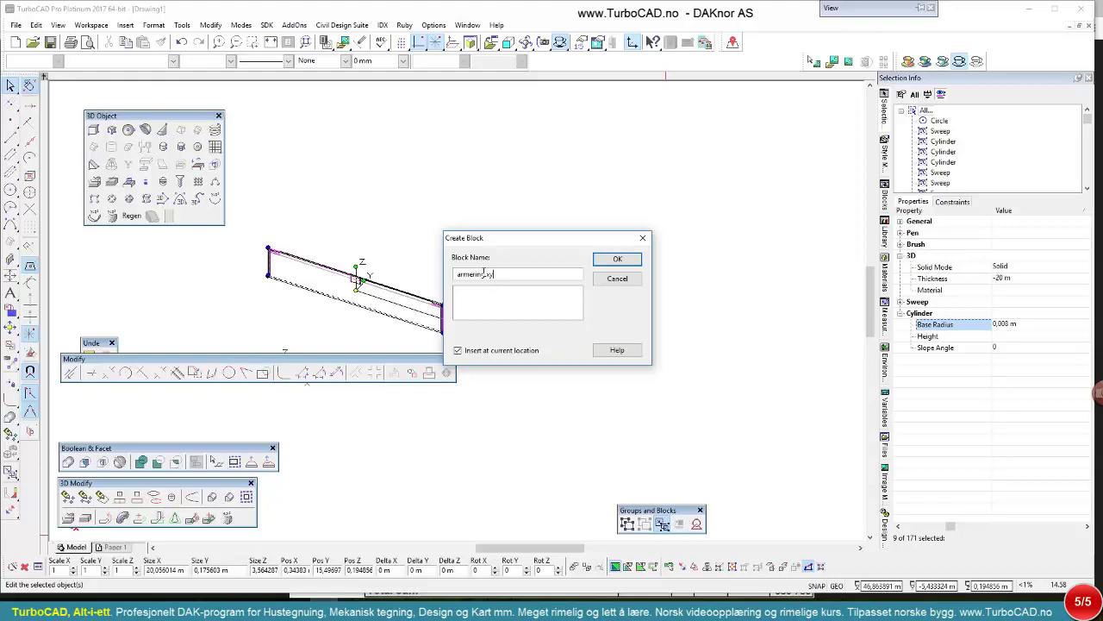
pyautogui.click(619, 260)
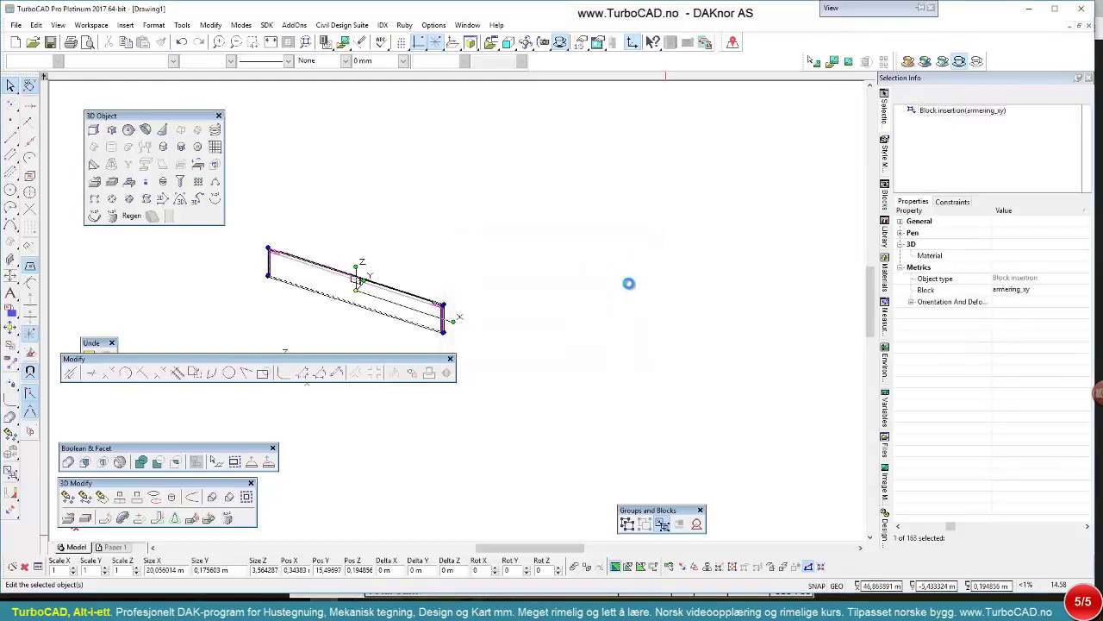
pyautogui.scroll(2, 418, 306)
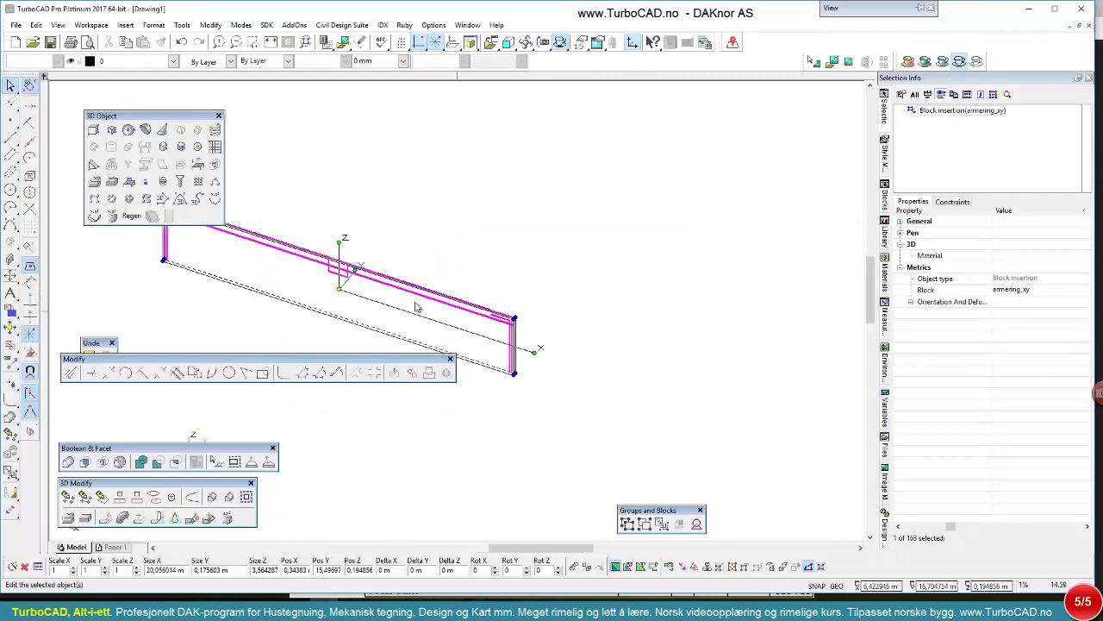
pyautogui.moveTo(700, 333); pyautogui.dragTo(628, 326, button='middle')
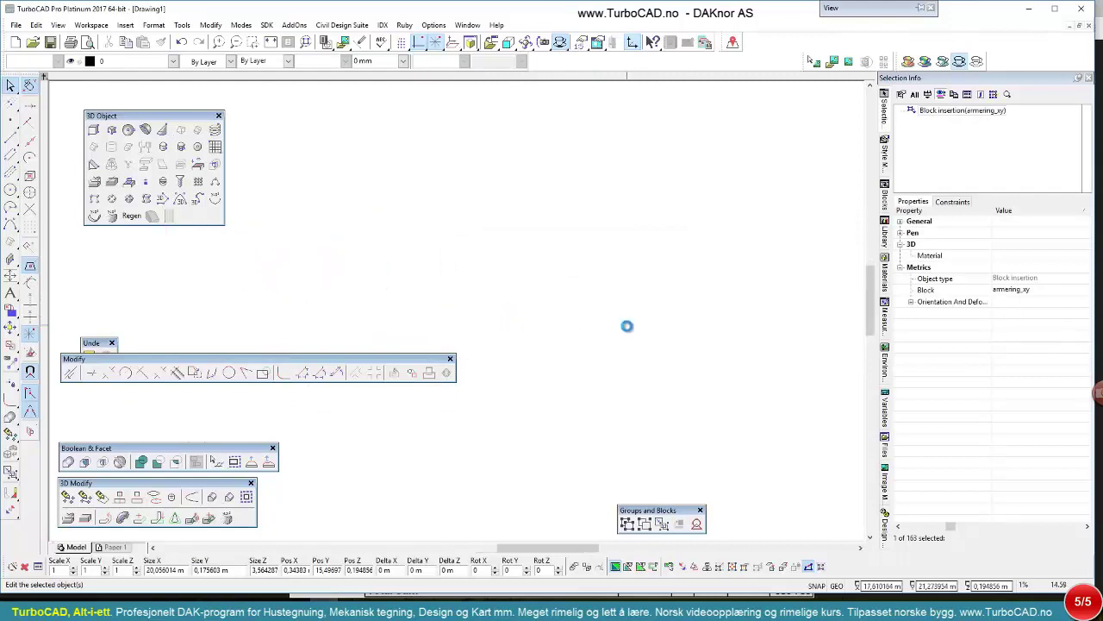
# - Copy the armering_xy block with Linear Copy in 100 sets at a Y step of 0.2 m
pyautogui.click(11, 493)
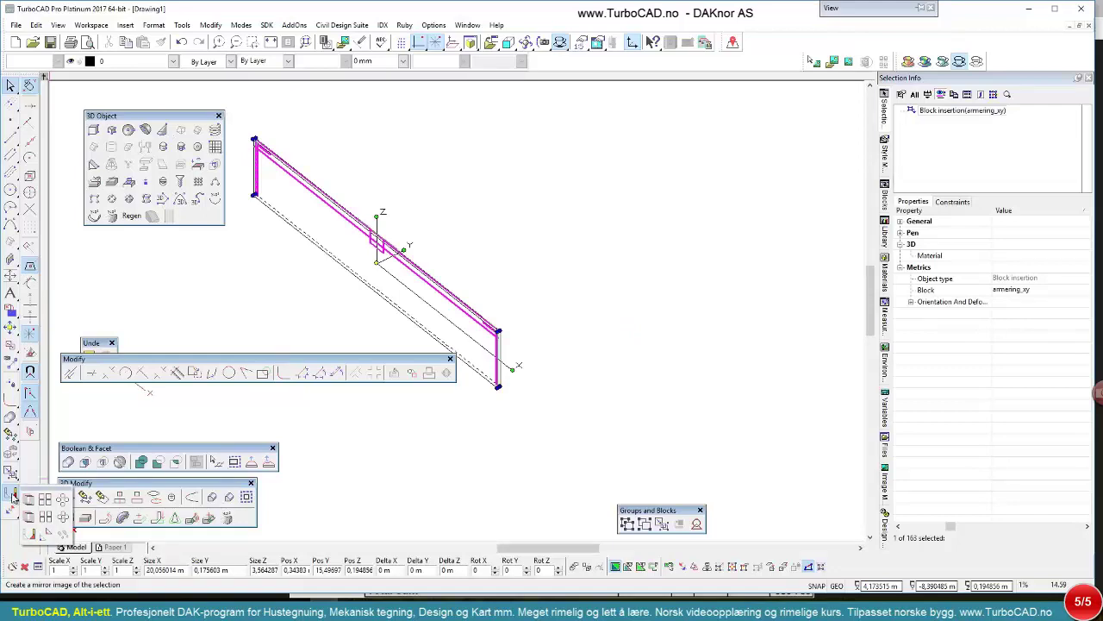
pyautogui.click(29, 500)
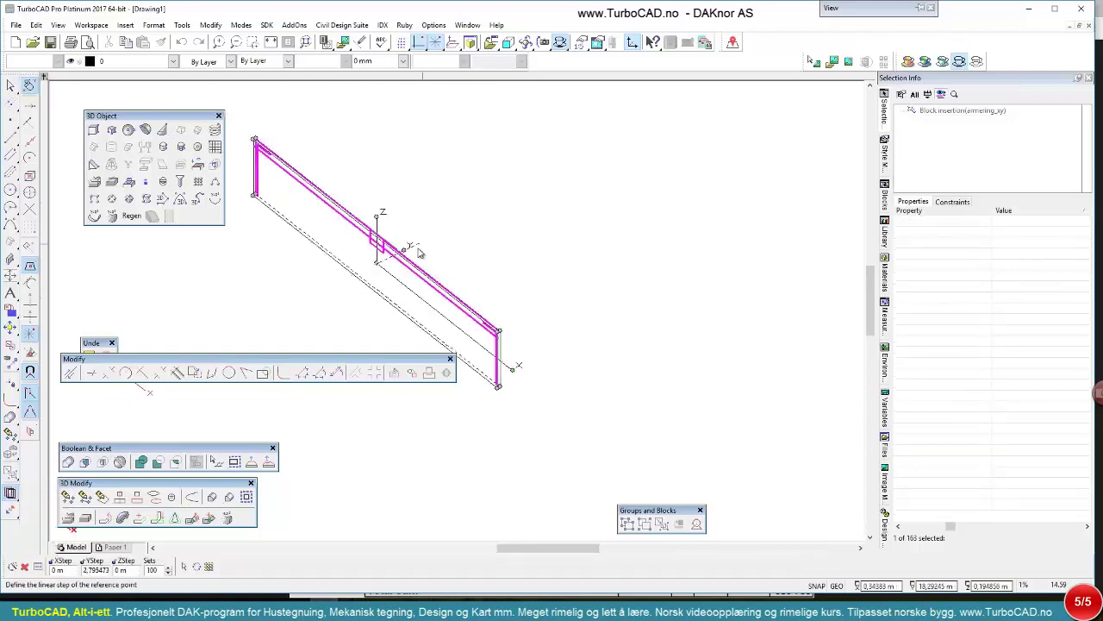
pyautogui.write('0,2')
pyautogui.press('Tab')
pyautogui.click(424, 246)
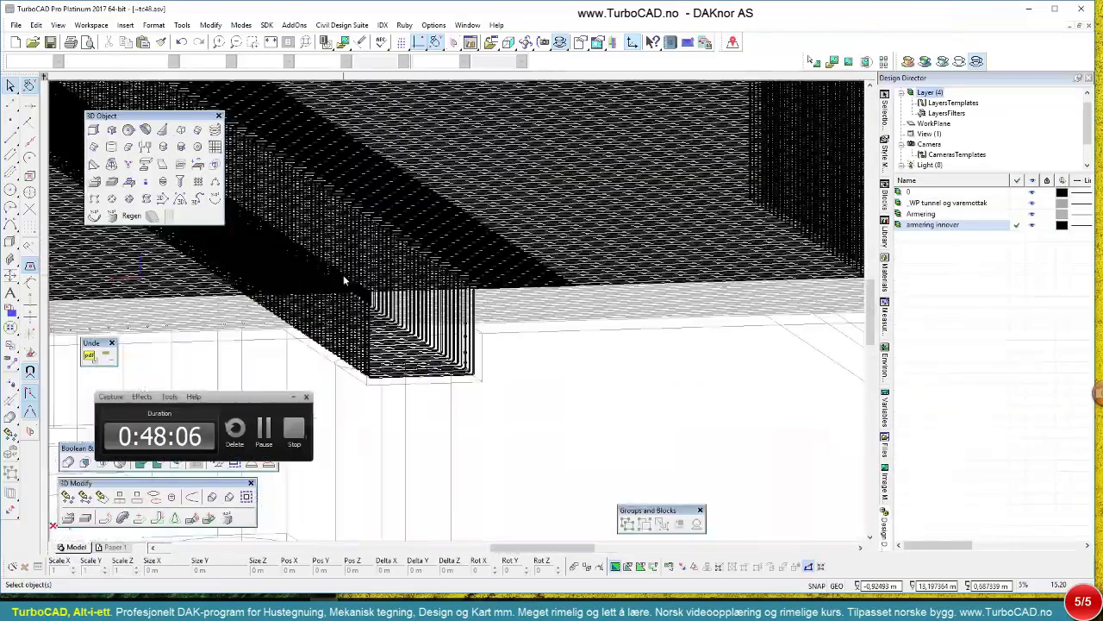
# - Hide the layer armering innover so that its reinforcement is not displayed in the model
pyautogui.keyDown('ctrl'); pyautogui.moveTo(343, 276); pyautogui.dragTo(388, 297, button='middle'); pyautogui.keyUp('ctrl')
pyautogui.click(1033, 226)
pyautogui.click(1034, 225)
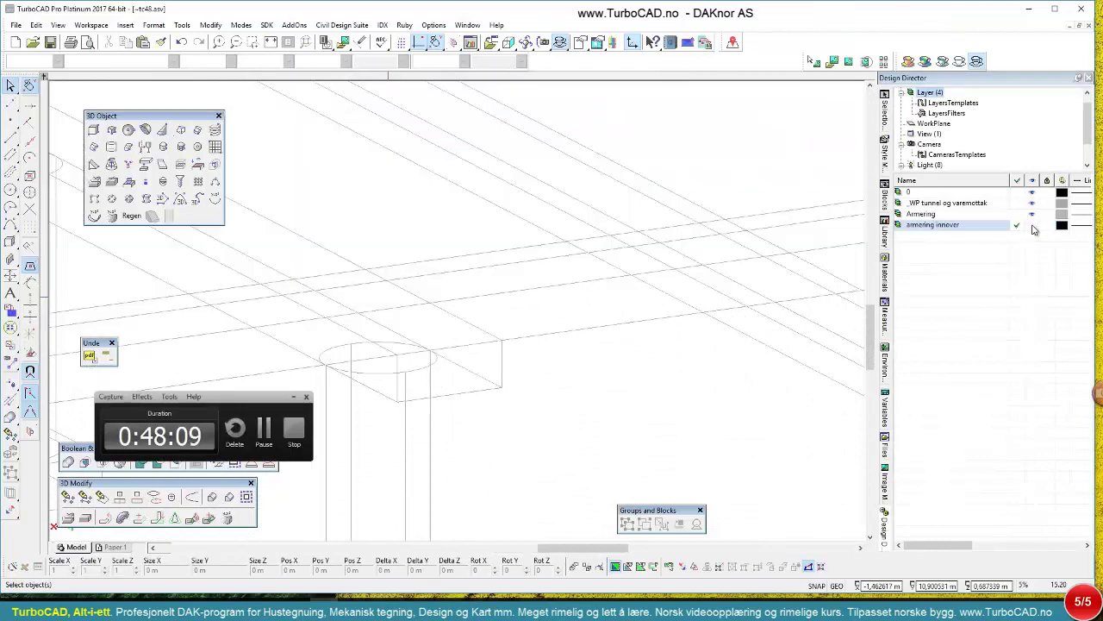
pyautogui.scroll(-3, 458, 316)
pyautogui.scroll(-3, 457, 317)
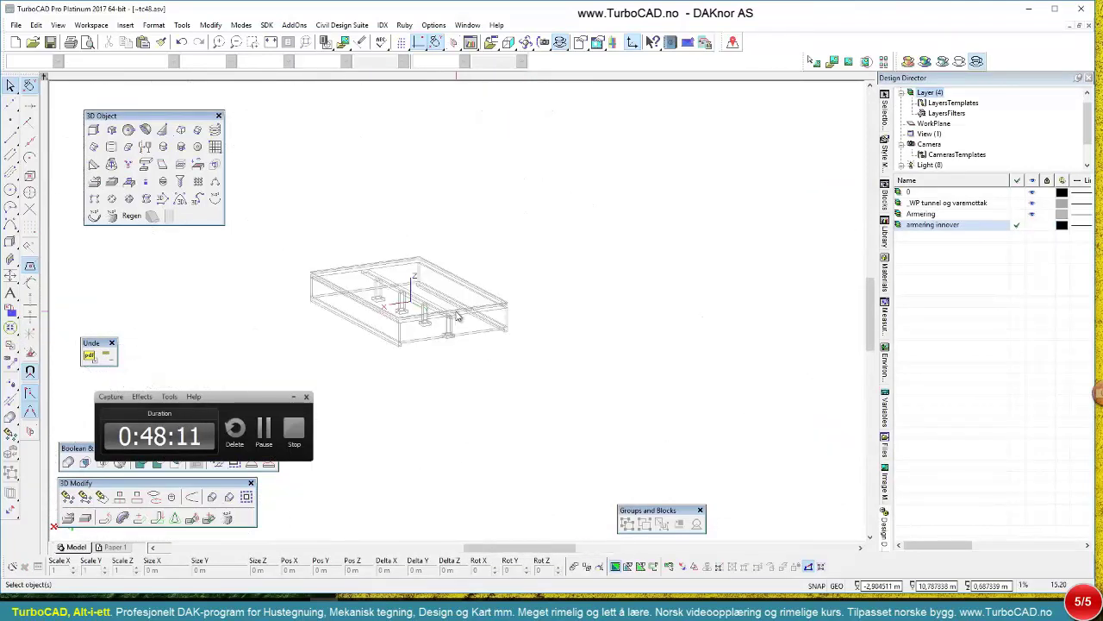
pyautogui.scroll(5, 456, 316)
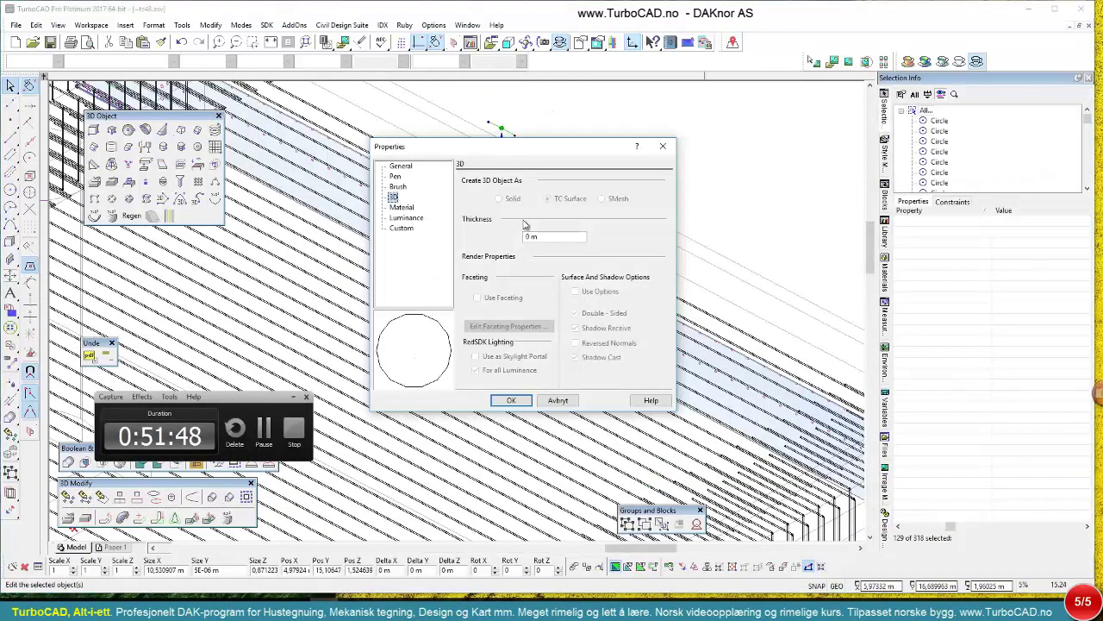
# - Give the selected longitudinal bar circles a 3D thickness of 1 m
pyautogui.moveTo(542, 237); pyautogui.dragTo(498, 241)
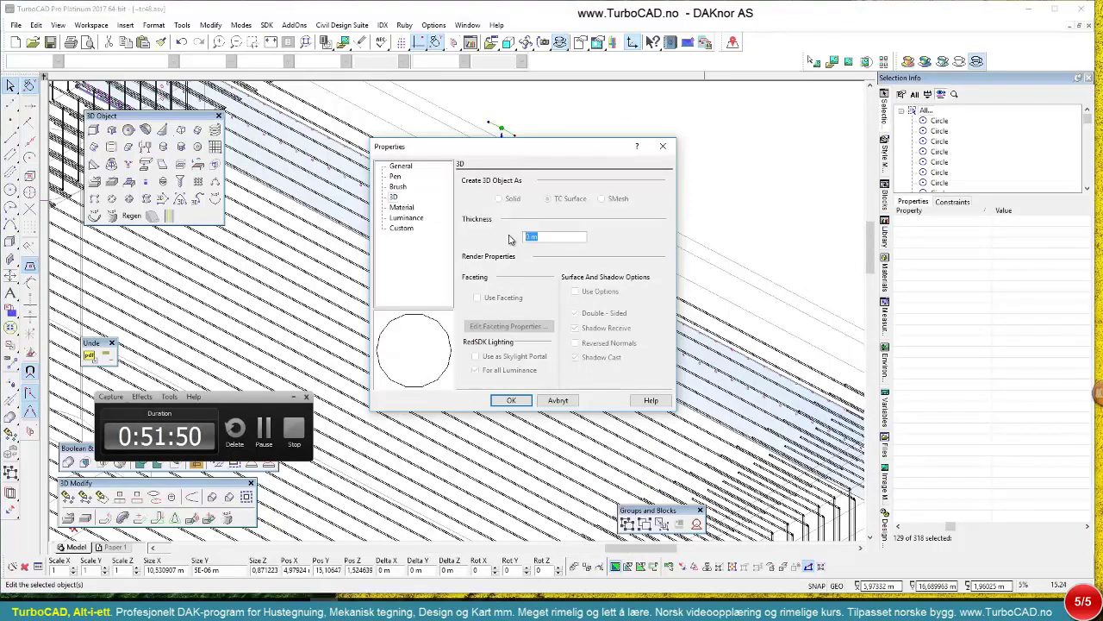
pyautogui.write('1')
pyautogui.press('Return')
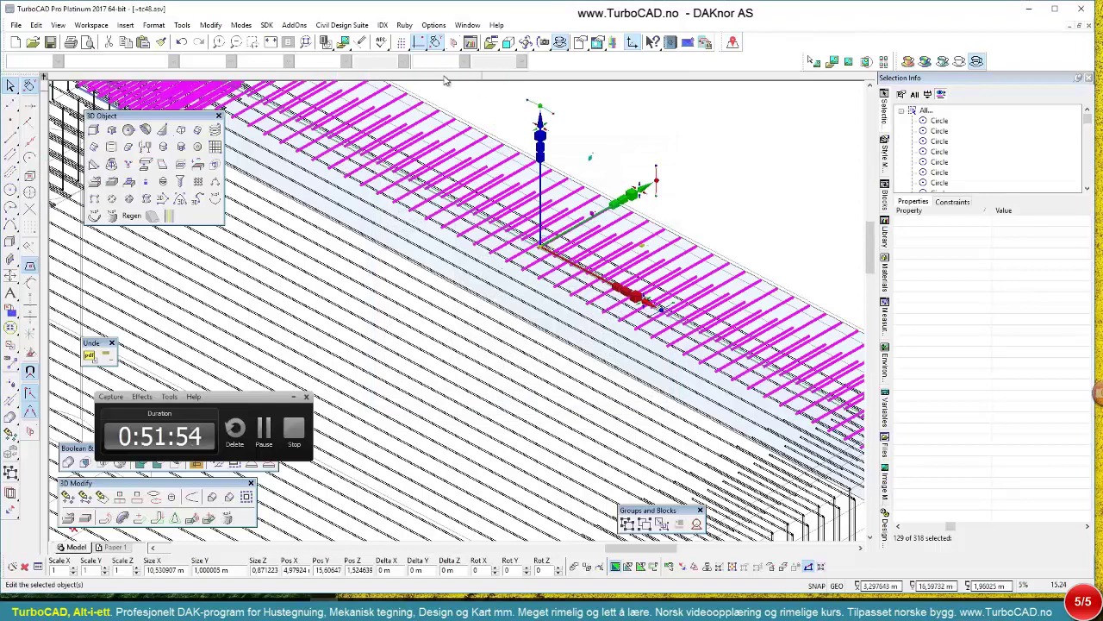
pyautogui.scroll(-2, 450, 302)
pyautogui.scroll(3, 556, 297)
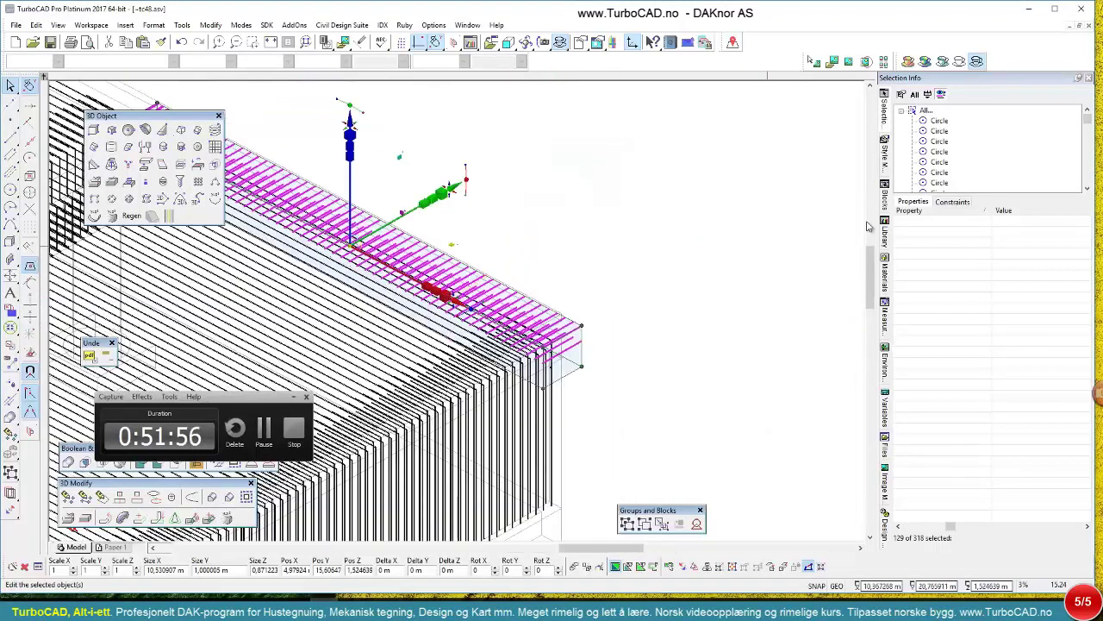
# - Change the thickness of the selected bar circles to -30 m to extend them along the slab
pyautogui.rightClick(582, 150)
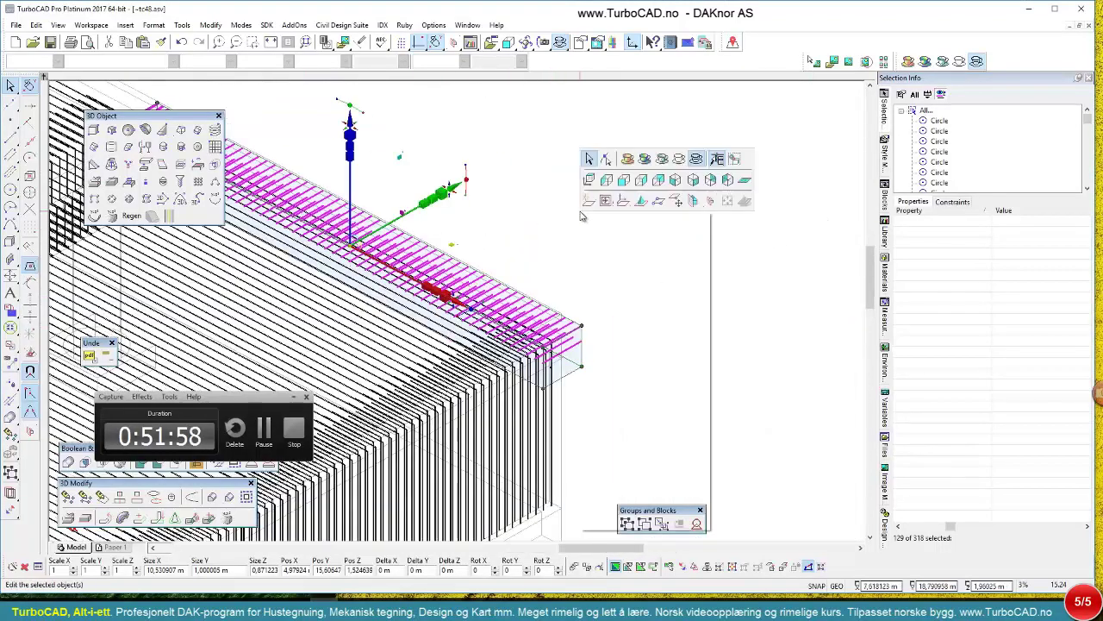
pyautogui.click(620, 256)
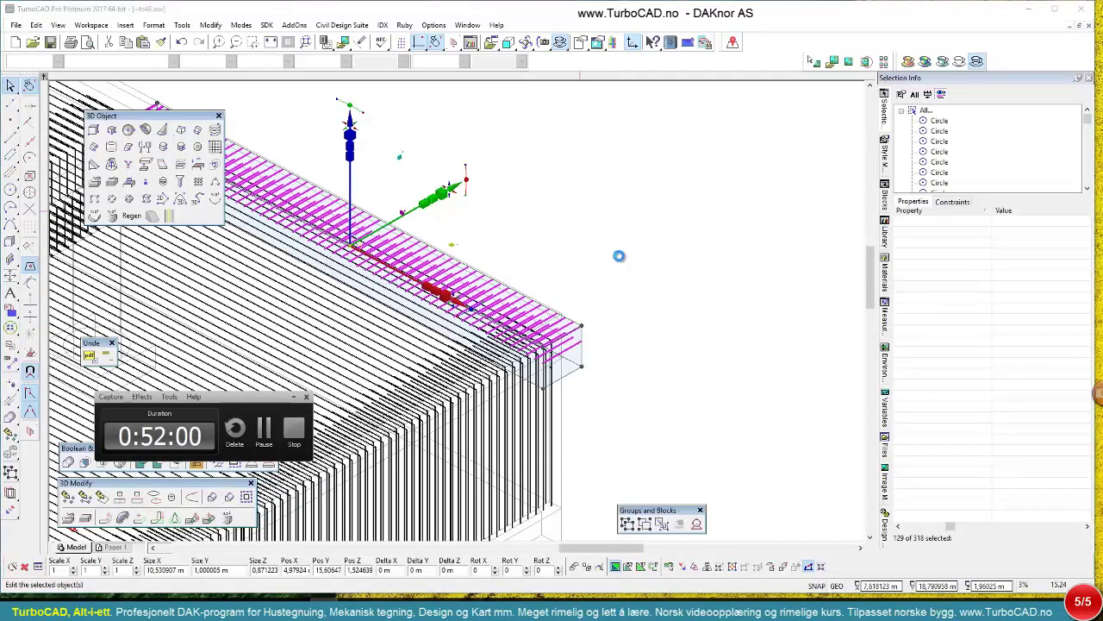
pyautogui.moveTo(551, 239); pyautogui.dragTo(488, 248)
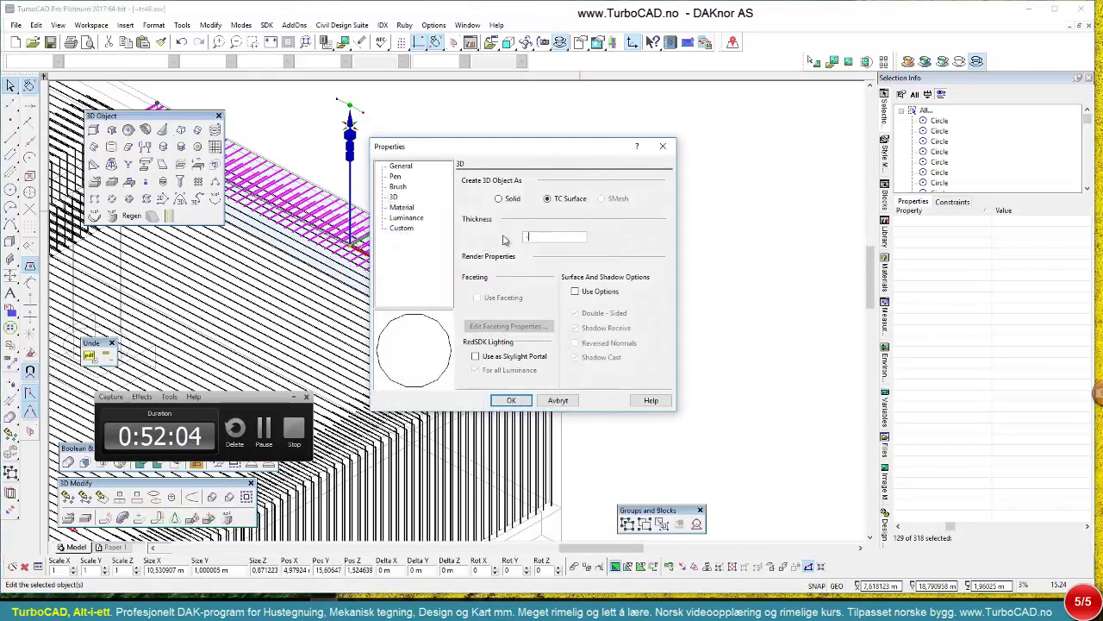
pyautogui.write('-30 m')
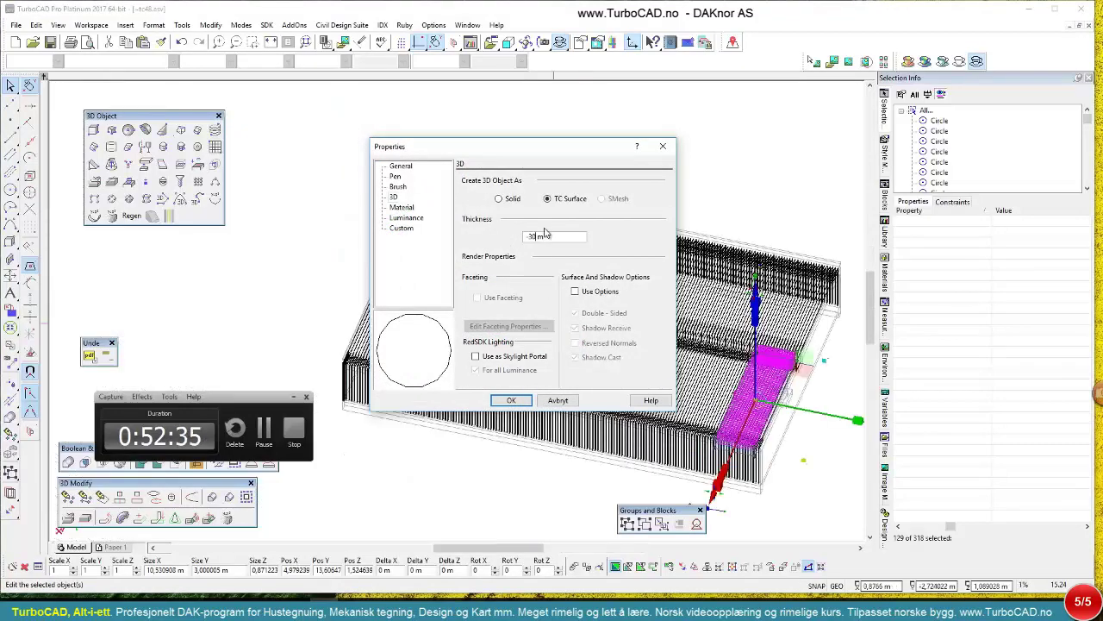
pyautogui.press('Return')
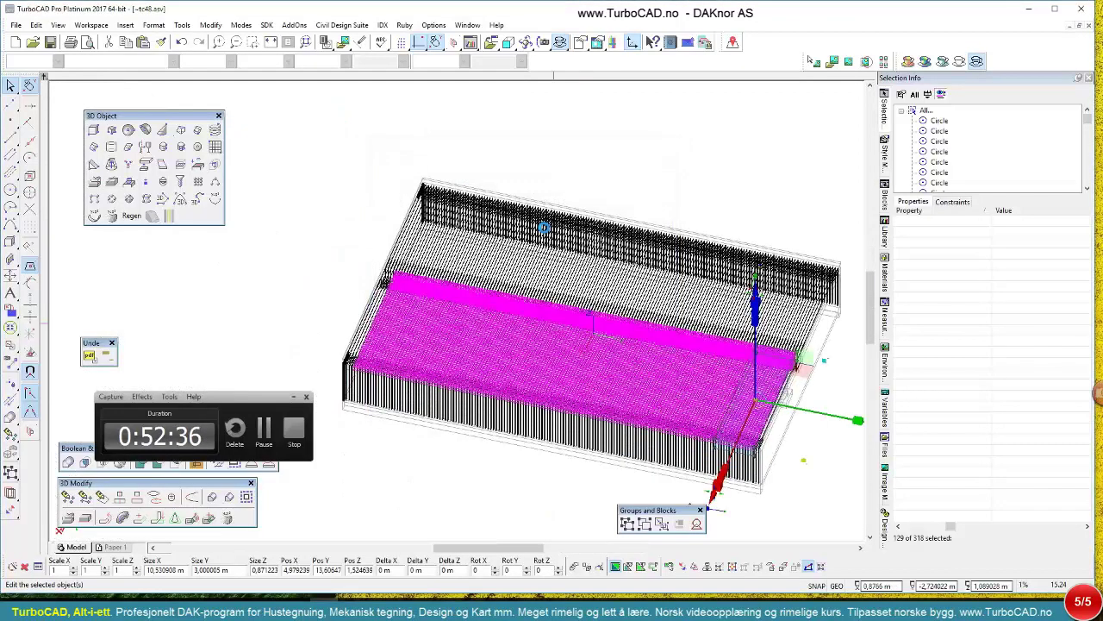
pyautogui.scroll(5, 468, 320)
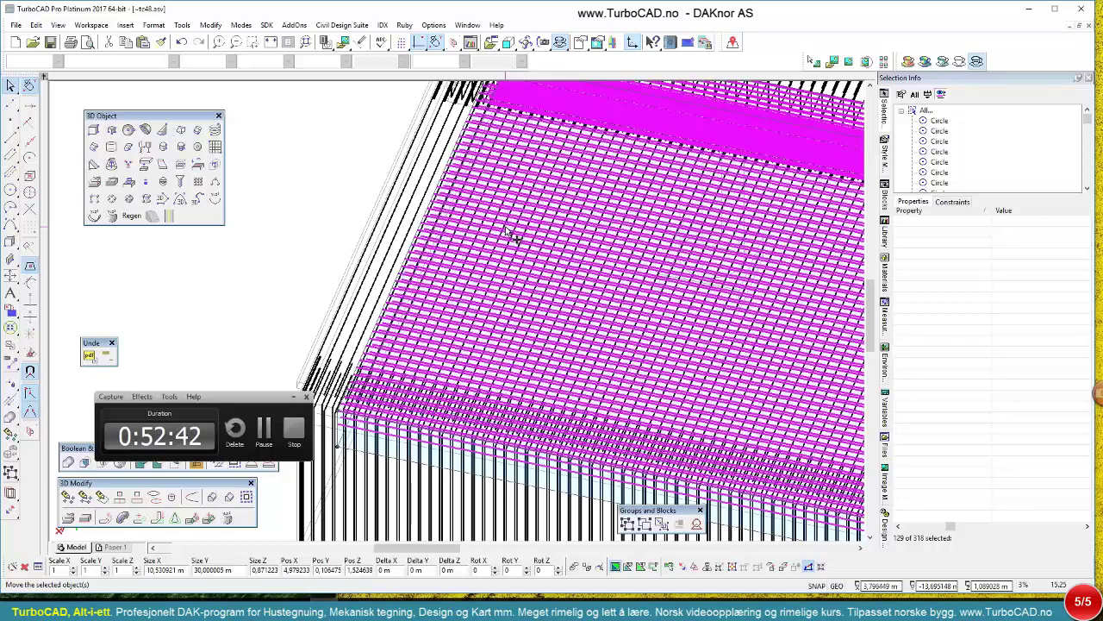
# - Set the thickness of the selected bar circles to -31 m so they reach the far slab end
pyautogui.rightClick(471, 211)
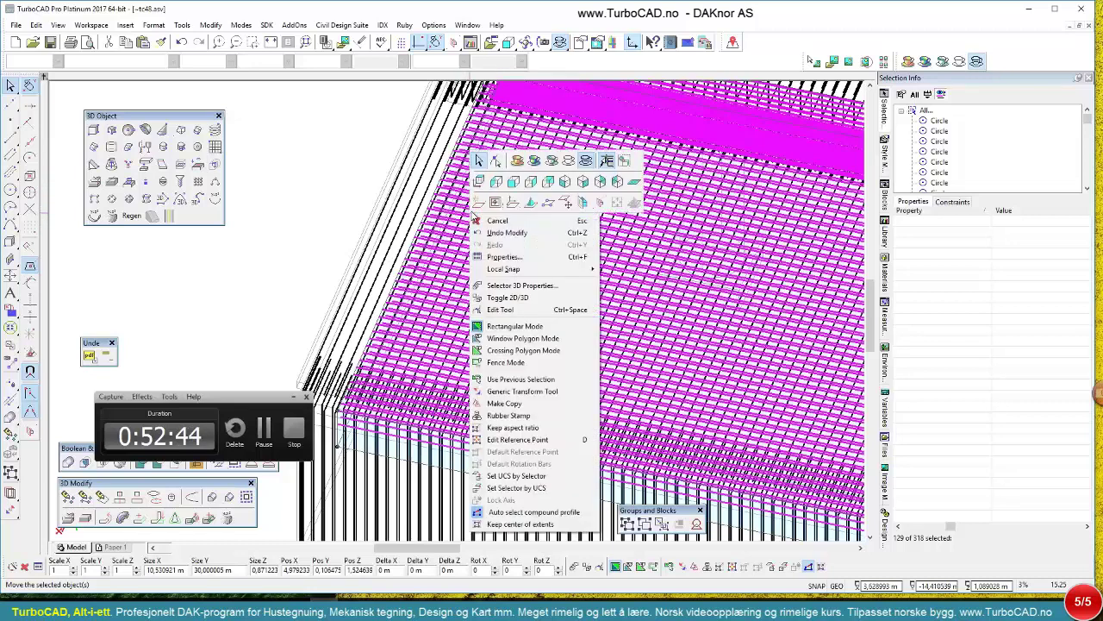
pyautogui.click(504, 259)
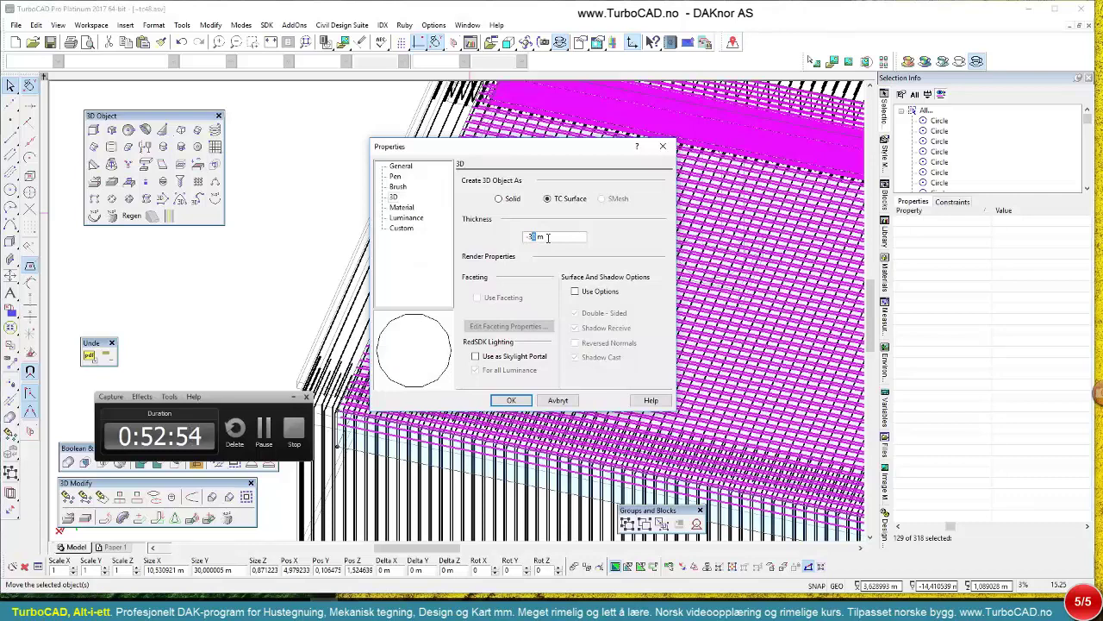
pyautogui.press('Return')
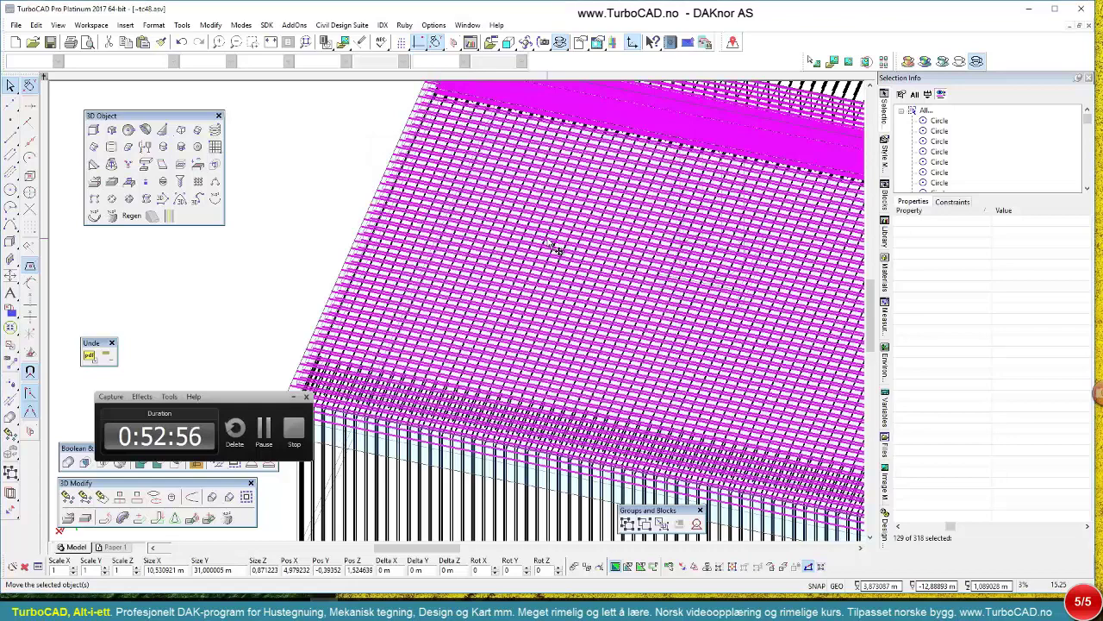
pyautogui.scroll(-3, 436, 333)
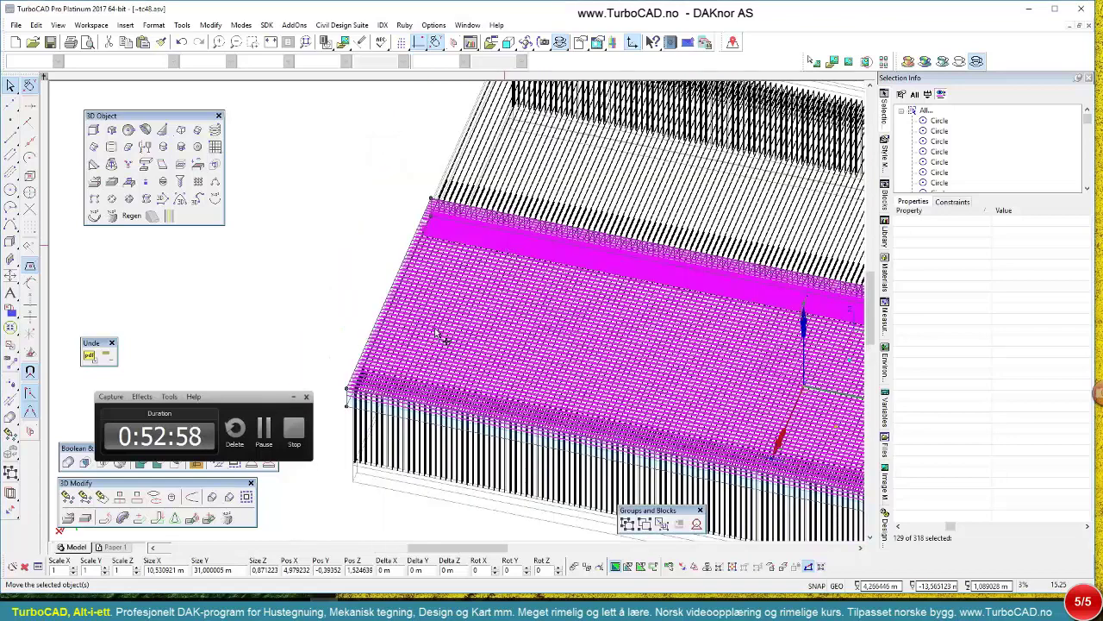
pyautogui.scroll(-3, 440, 336)
# - Create a layer named armering lengde and assign the selected longitudinal bars to it
pyautogui.rightClick(918, 241)
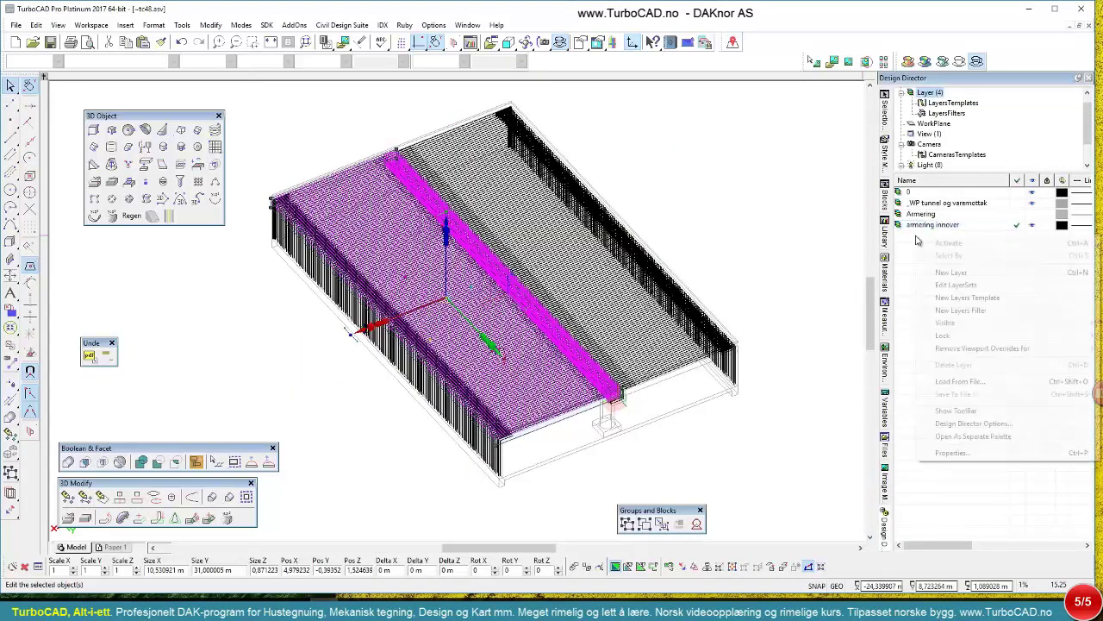
pyautogui.click(951, 272)
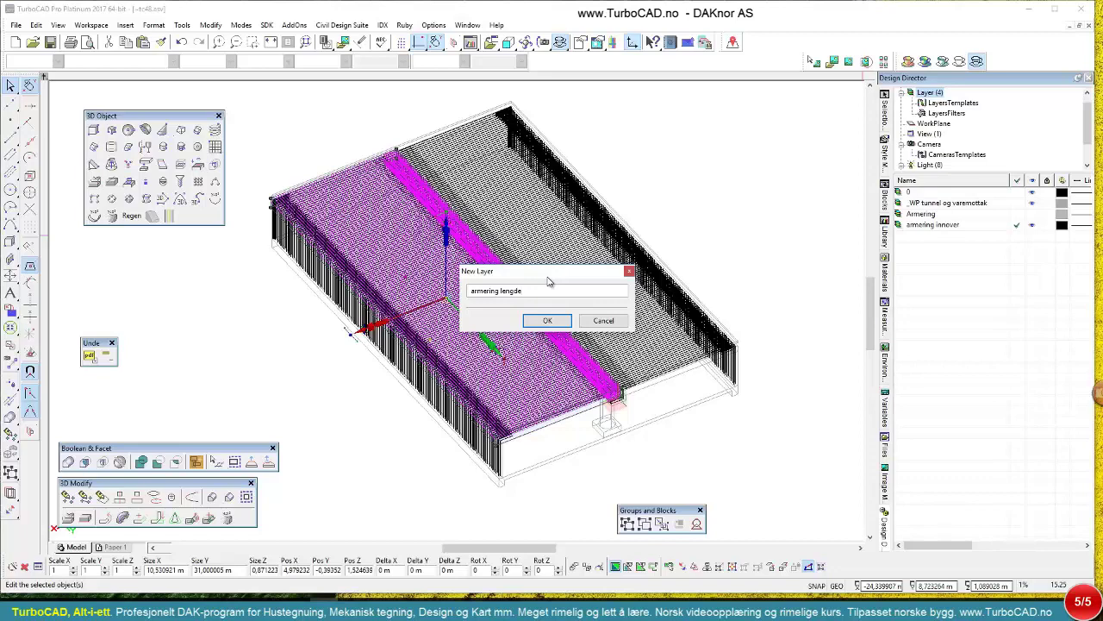
pyautogui.click(550, 320)
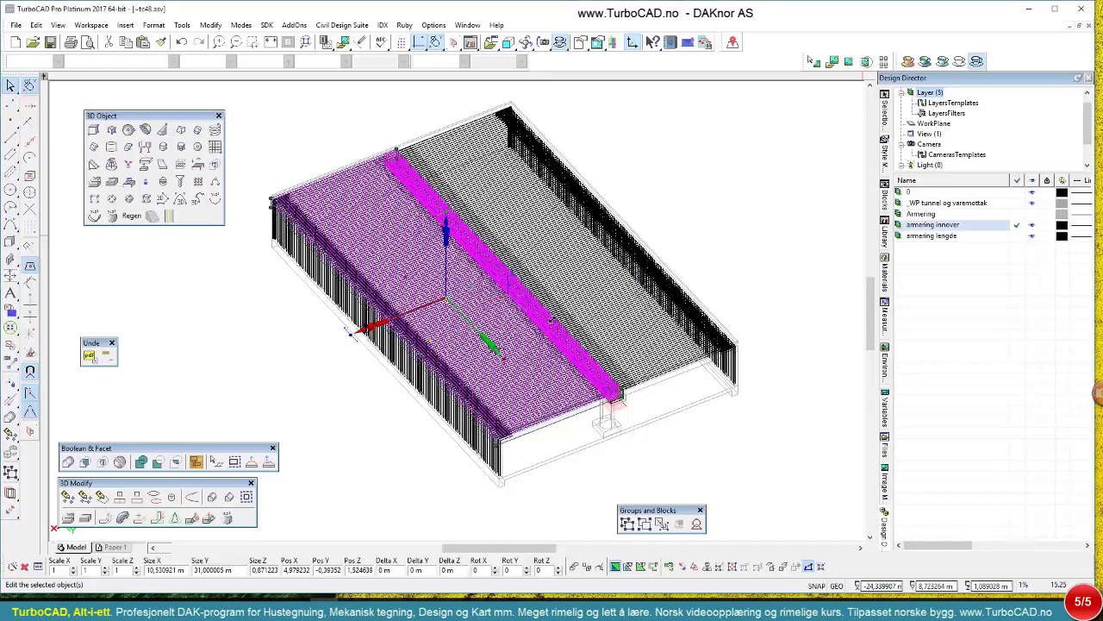
pyautogui.click(1020, 239)
pyautogui.click(1018, 238)
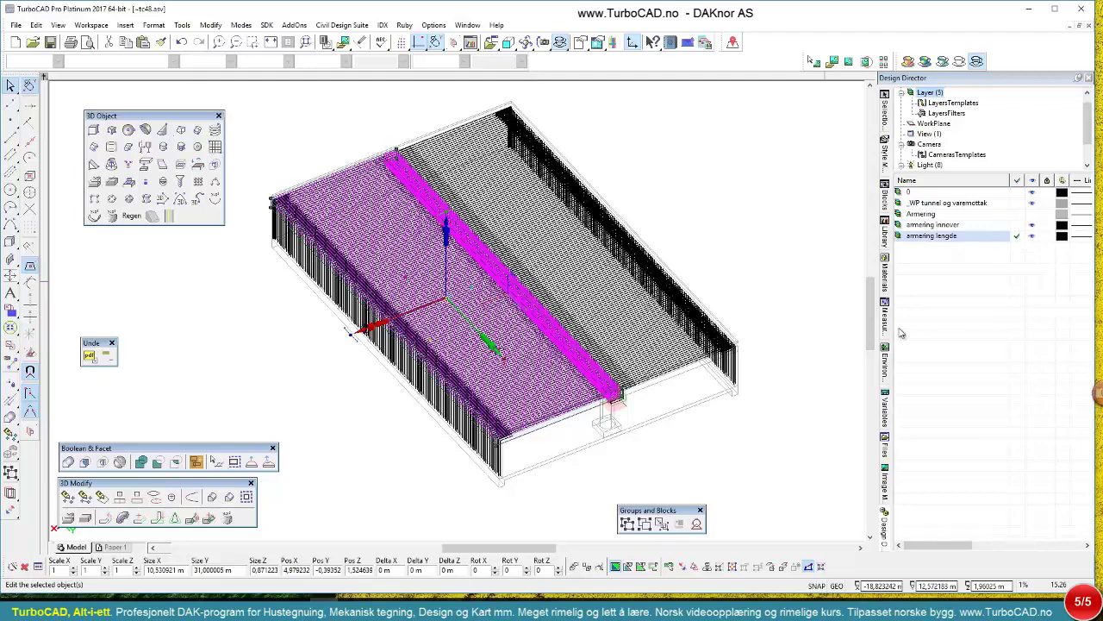
# - Mirror-copy the longitudinal bars about the tunnel's lengthwise centre line to the other half of the slab, and clear the selection
pyautogui.click(11, 495)
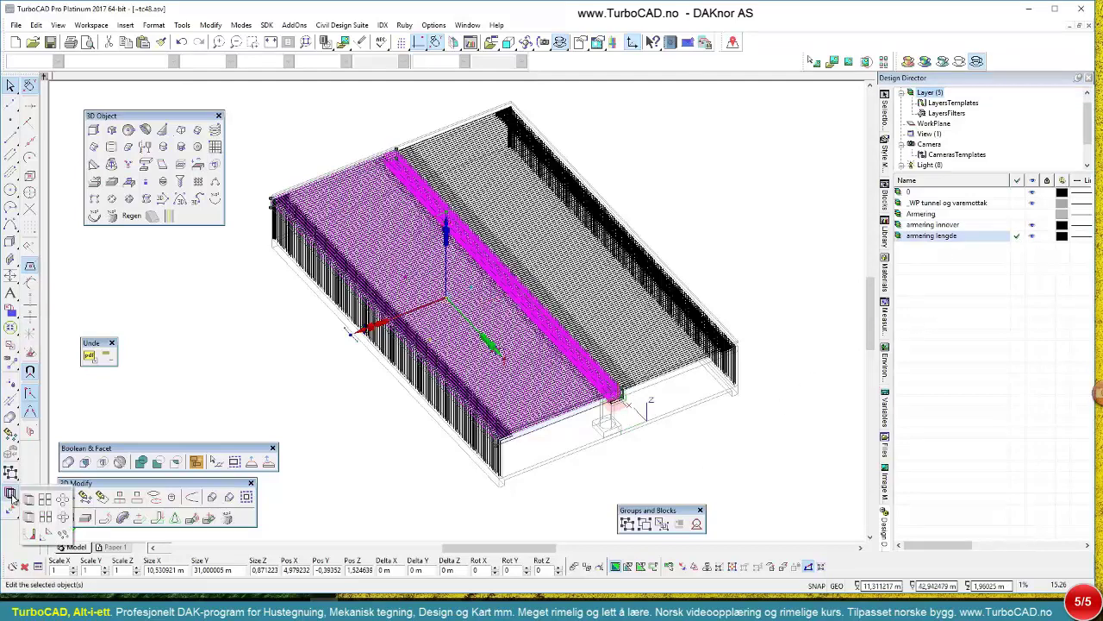
pyautogui.click(29, 535)
pyautogui.scroll(5, 457, 316)
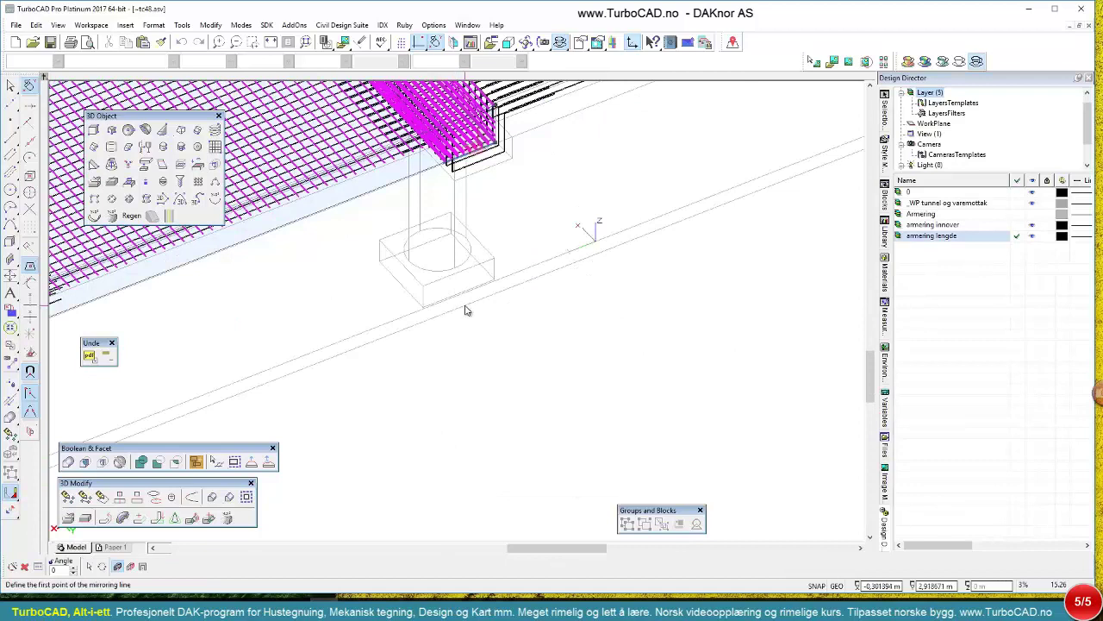
pyautogui.click(493, 312)
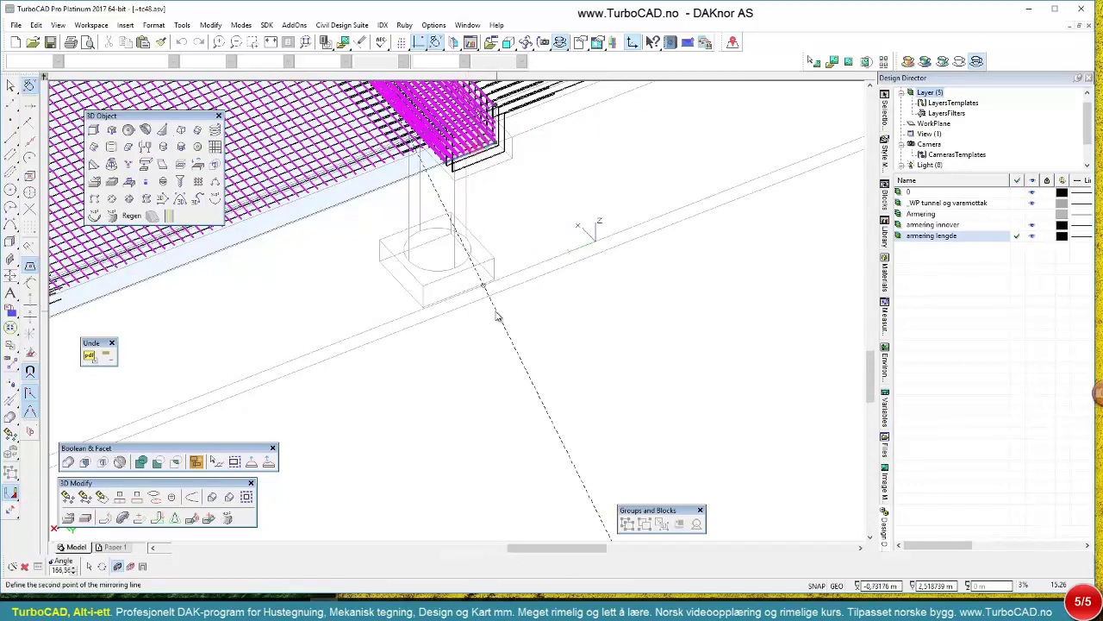
pyautogui.click(604, 371)
pyautogui.scroll(-5, 455, 315)
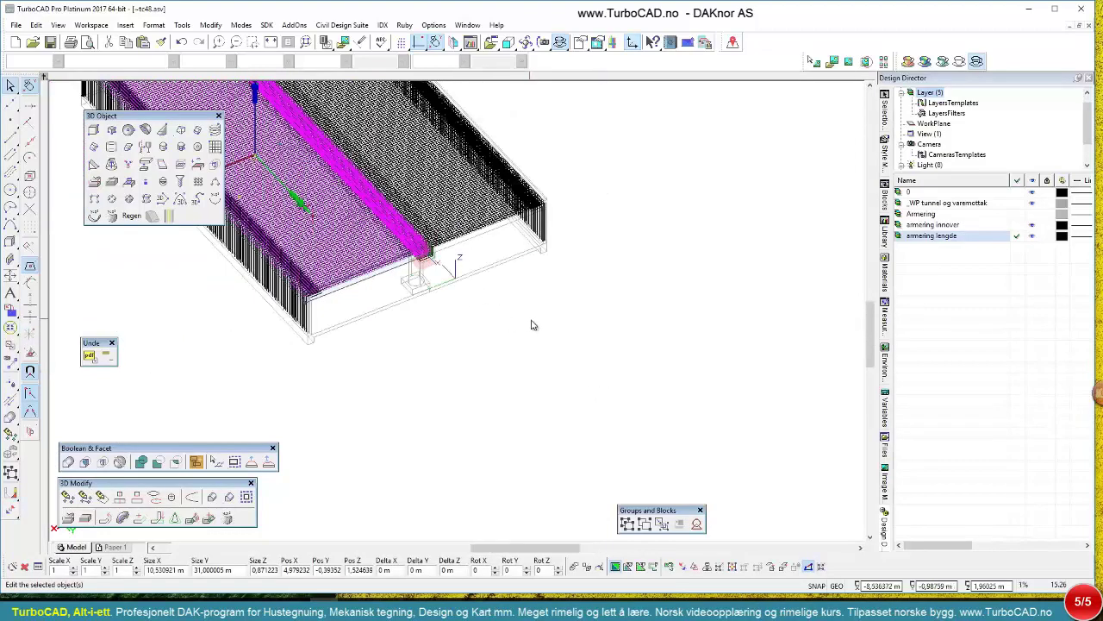
pyautogui.click(574, 355)
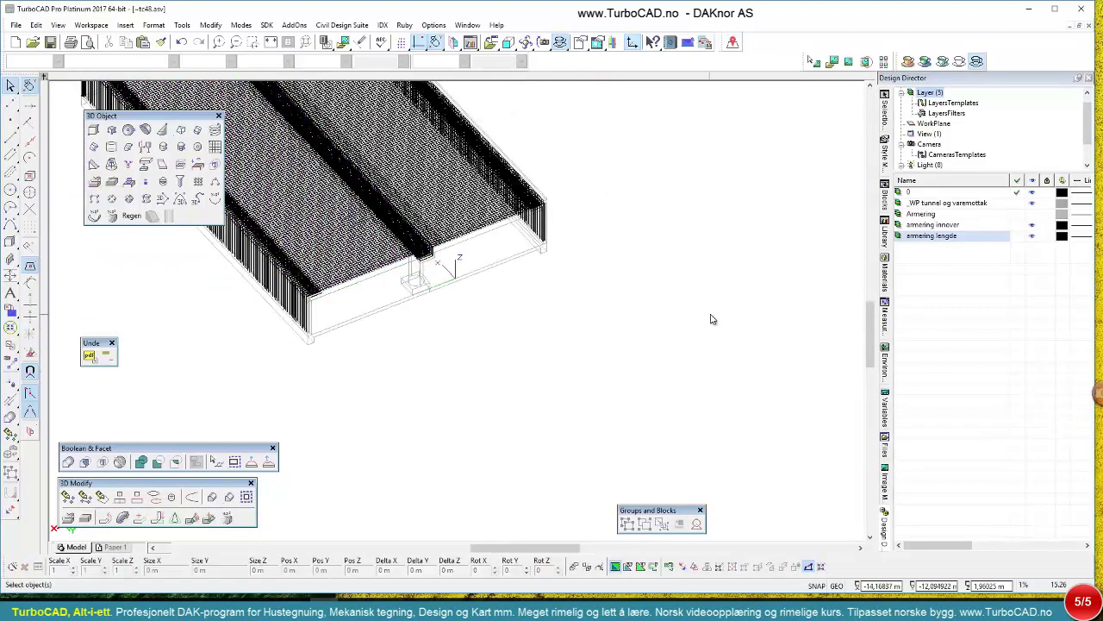
# - Put the concrete top slab on a new layer named topp and hide that layer
pyautogui.scroll(3, 411, 181)
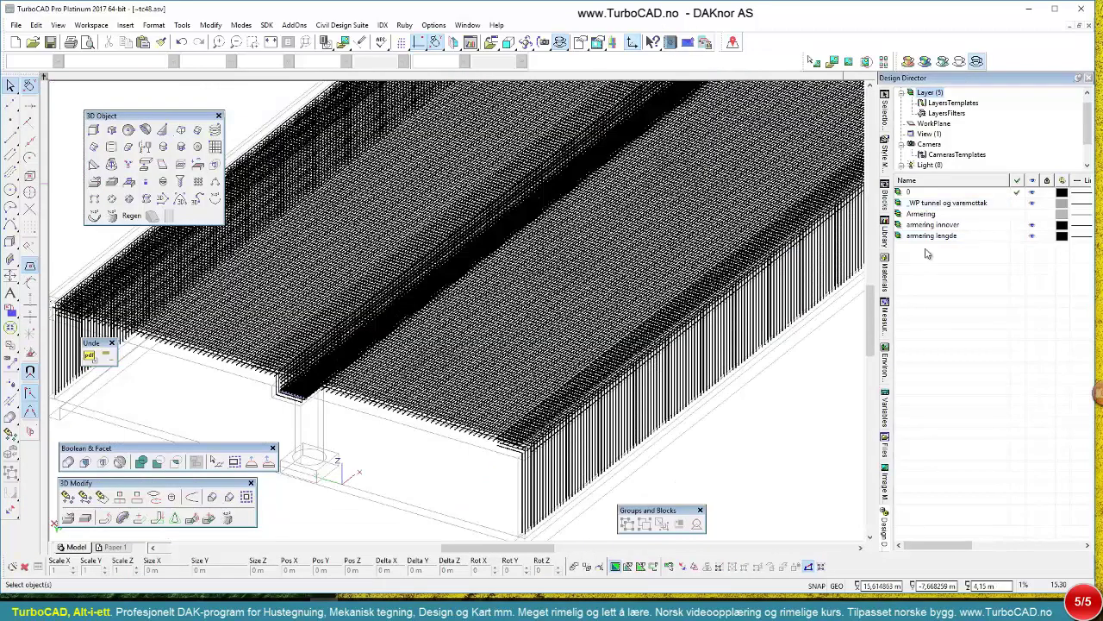
pyautogui.rightClick(921, 250)
pyautogui.click(954, 287)
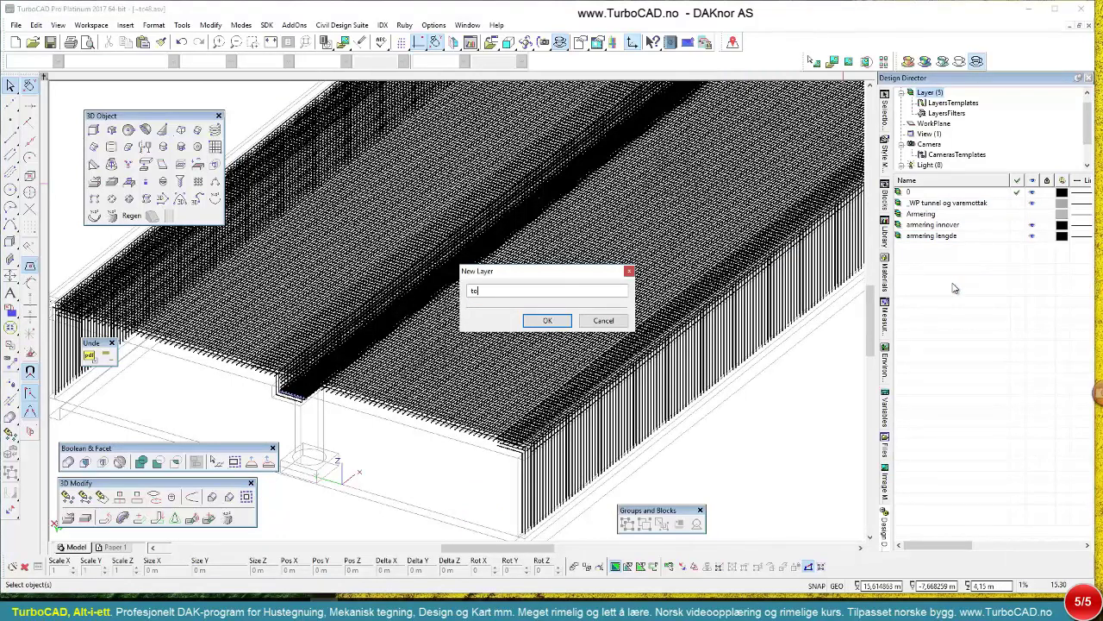
pyautogui.click(551, 320)
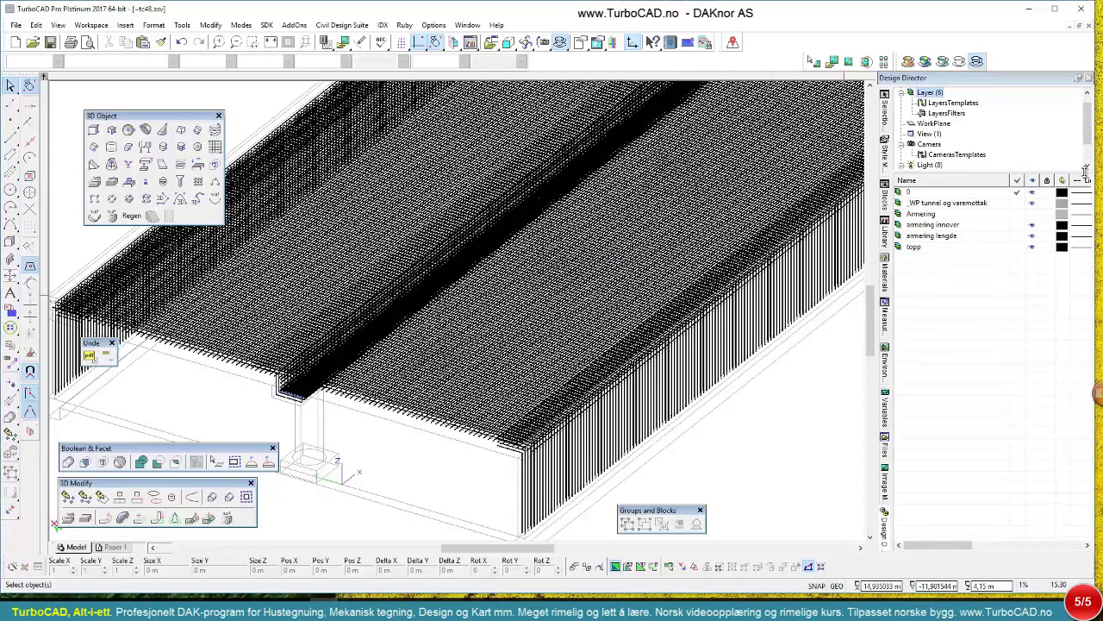
pyautogui.click(406, 429)
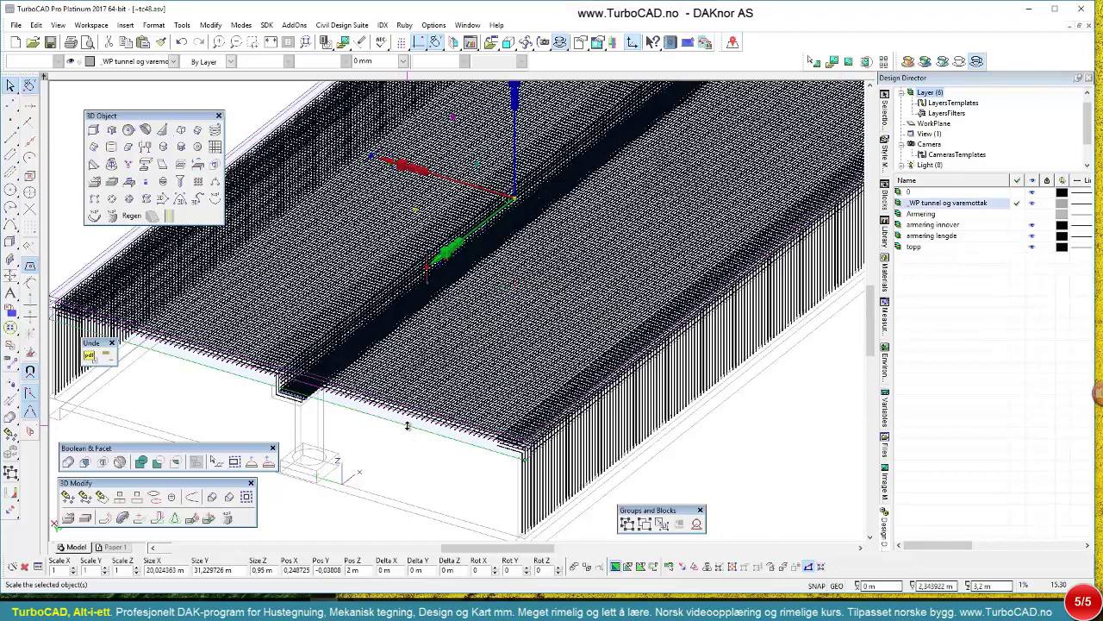
pyautogui.click(1017, 248)
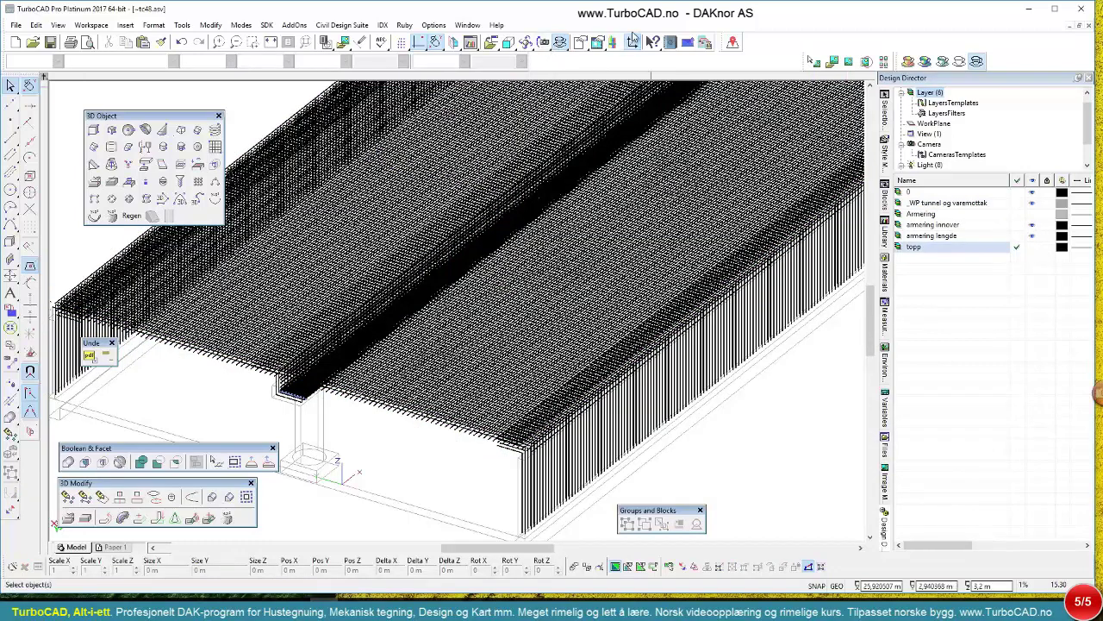
# - Render the model as shaded surfaces and examine the reinforcement mesh around the middle beam and outer walls
pyautogui.click(560, 43)
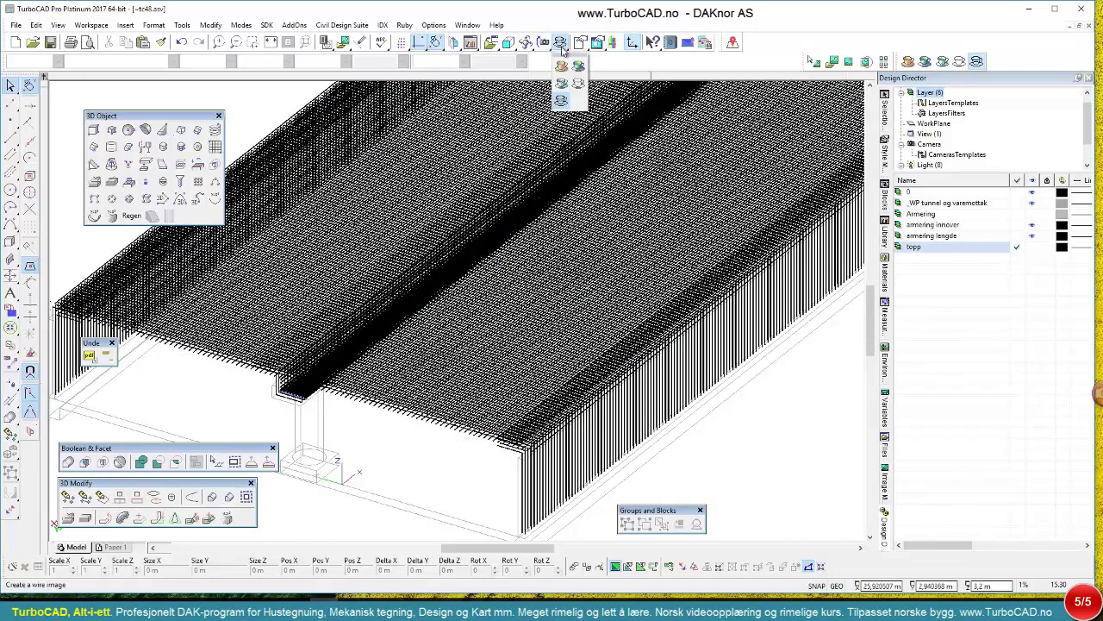
pyautogui.click(561, 83)
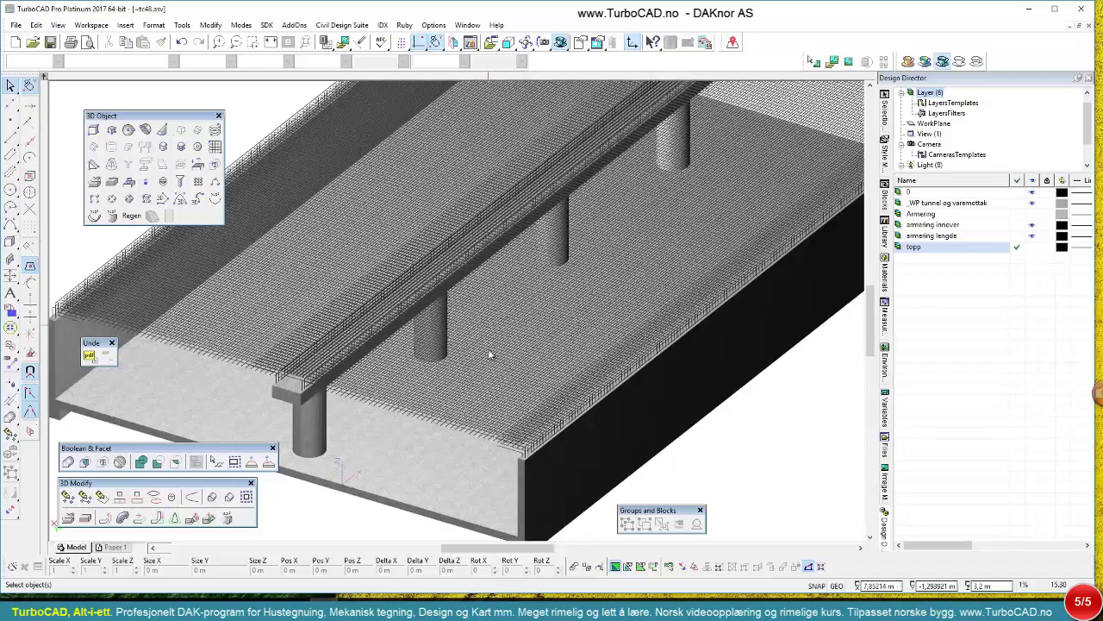
pyautogui.scroll(2, 583, 412)
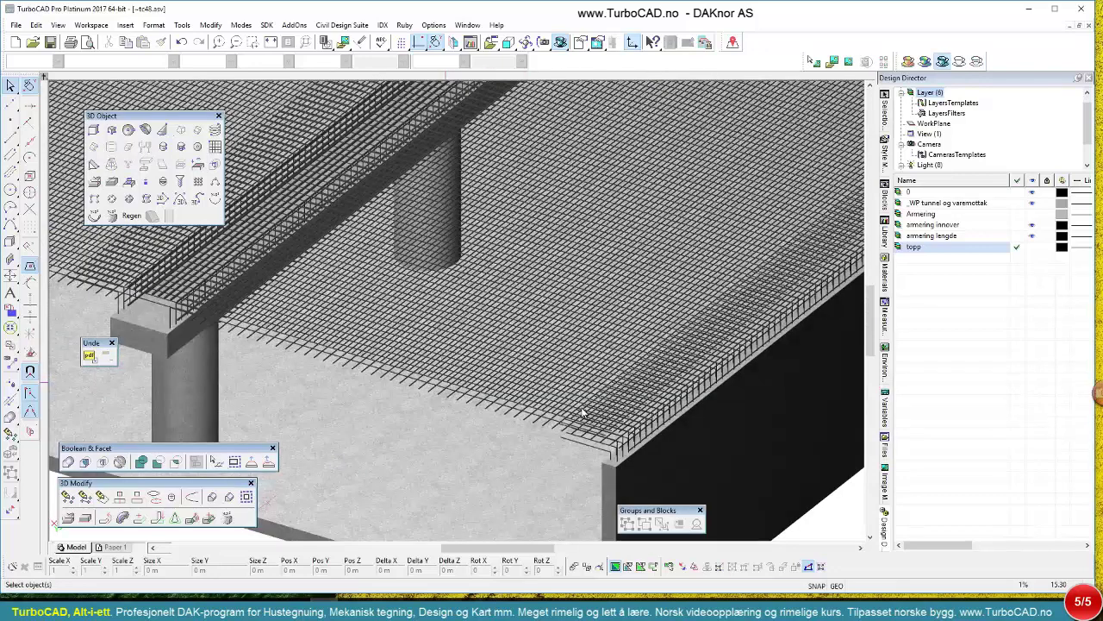
pyautogui.scroll(-2, 488, 267)
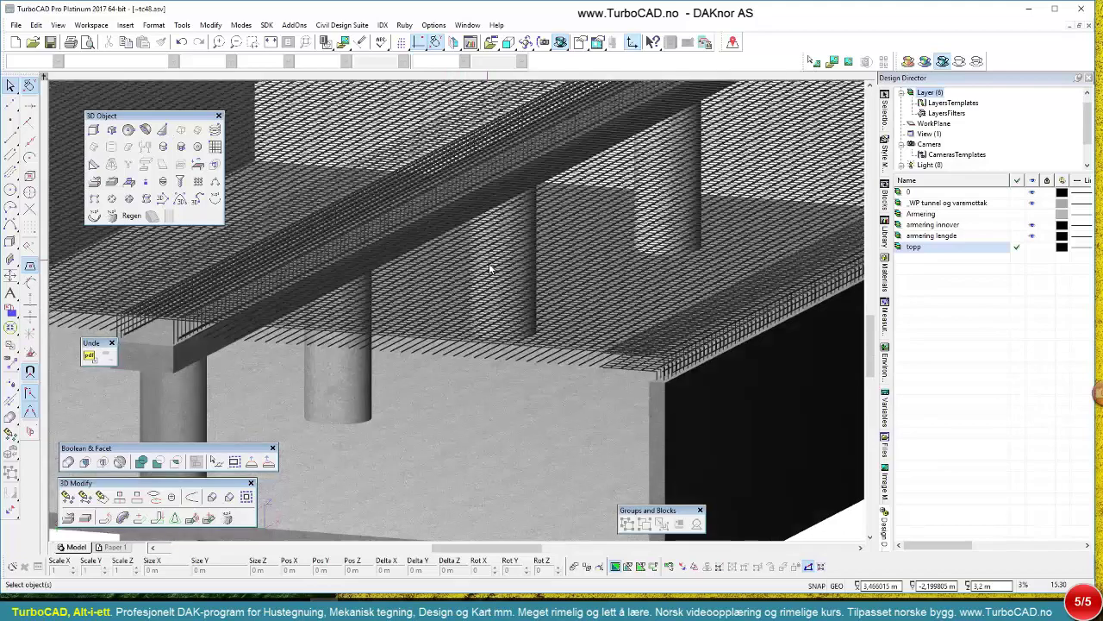
pyautogui.keyDown('shift'); pyautogui.moveTo(520, 281); pyautogui.dragTo(597, 283, button='middle'); pyautogui.keyUp('shift')
pyautogui.moveTo(393, 333); pyautogui.dragTo(283, 372, button='middle')
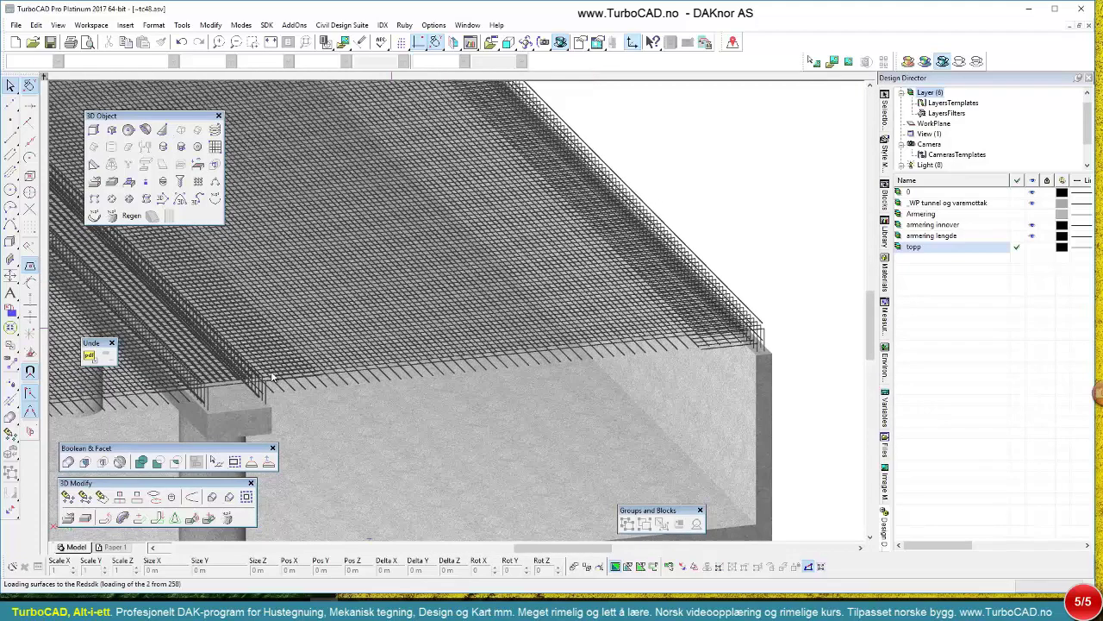